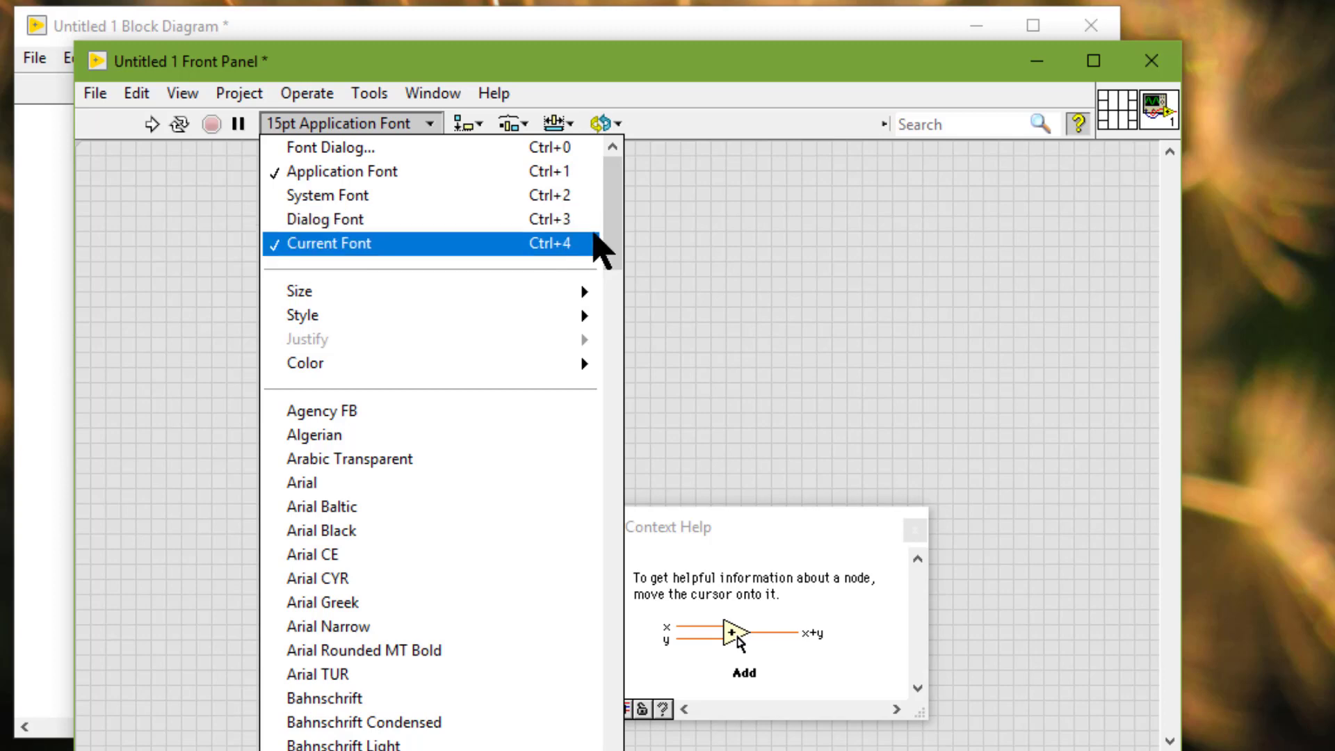
Step: View the Controls palette on the front panel and the Functions palette on the block diagram, ending on the front panel
left_click(670, 231)
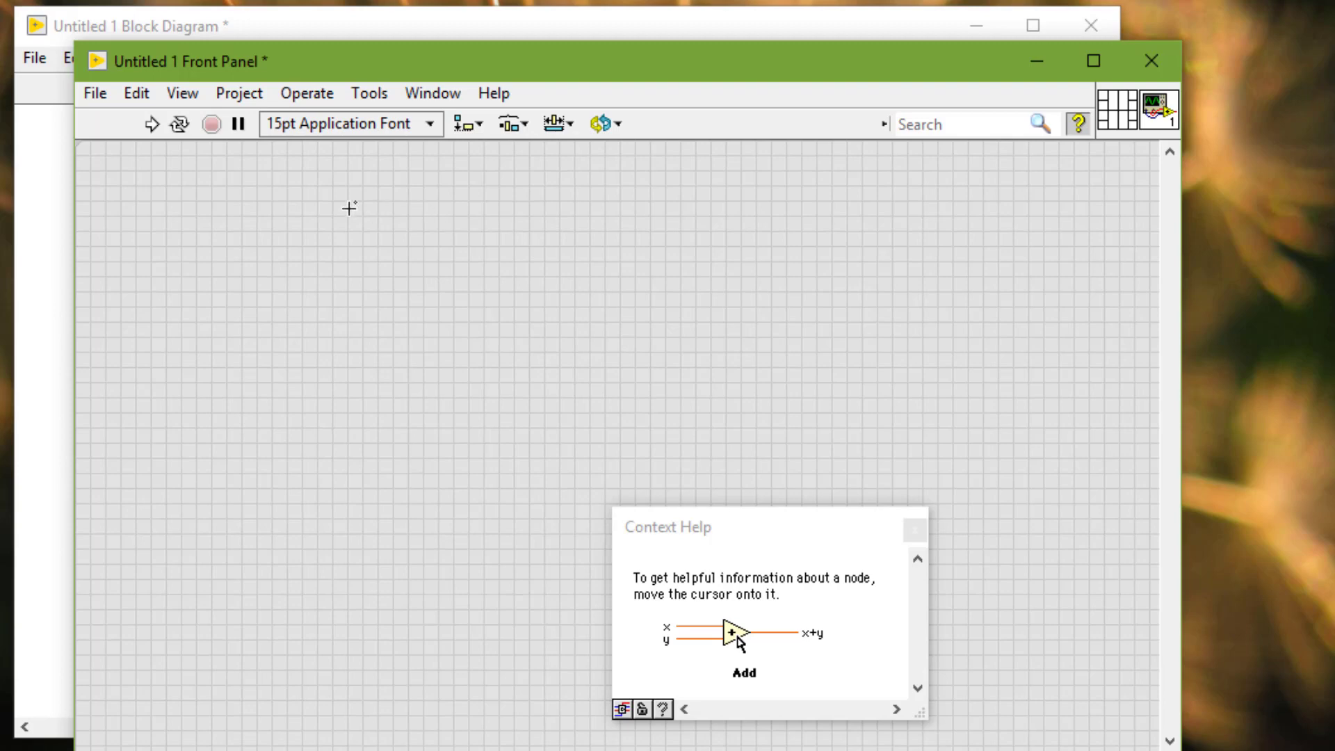
right_click(270, 208)
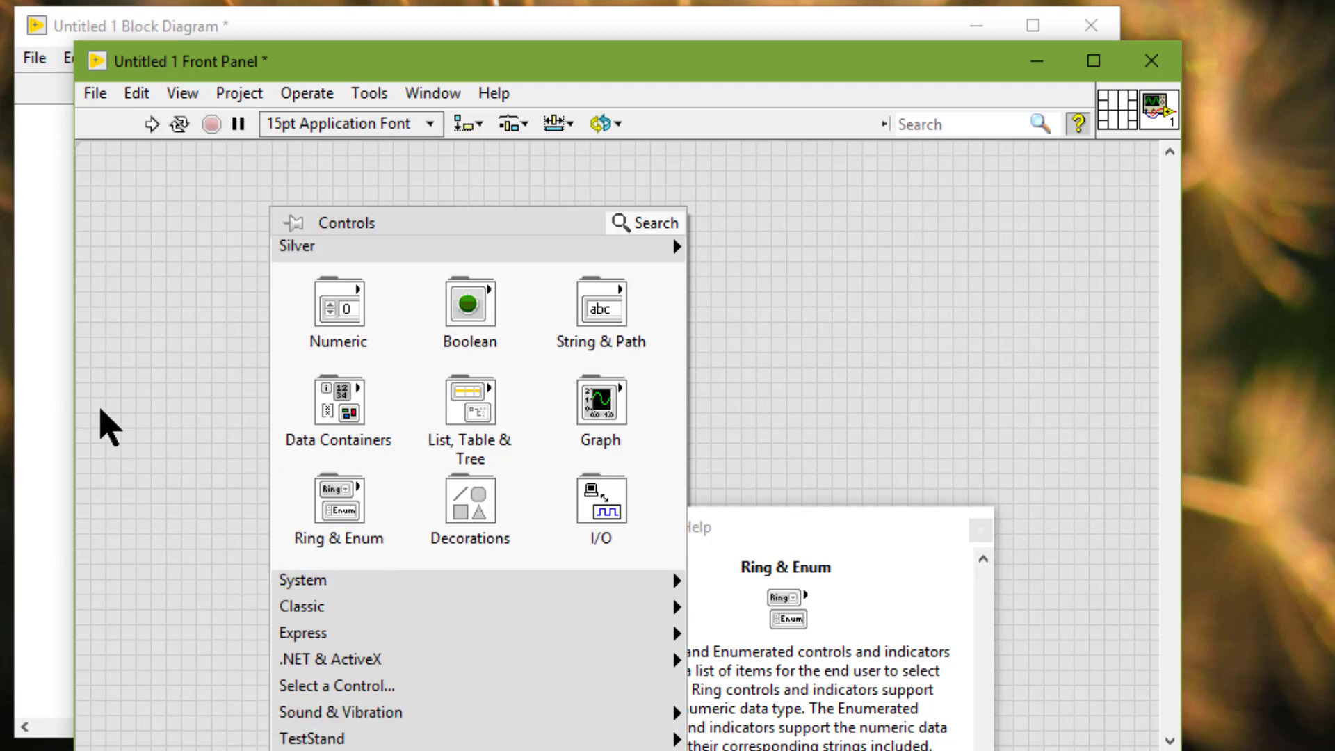
left_click(42, 369)
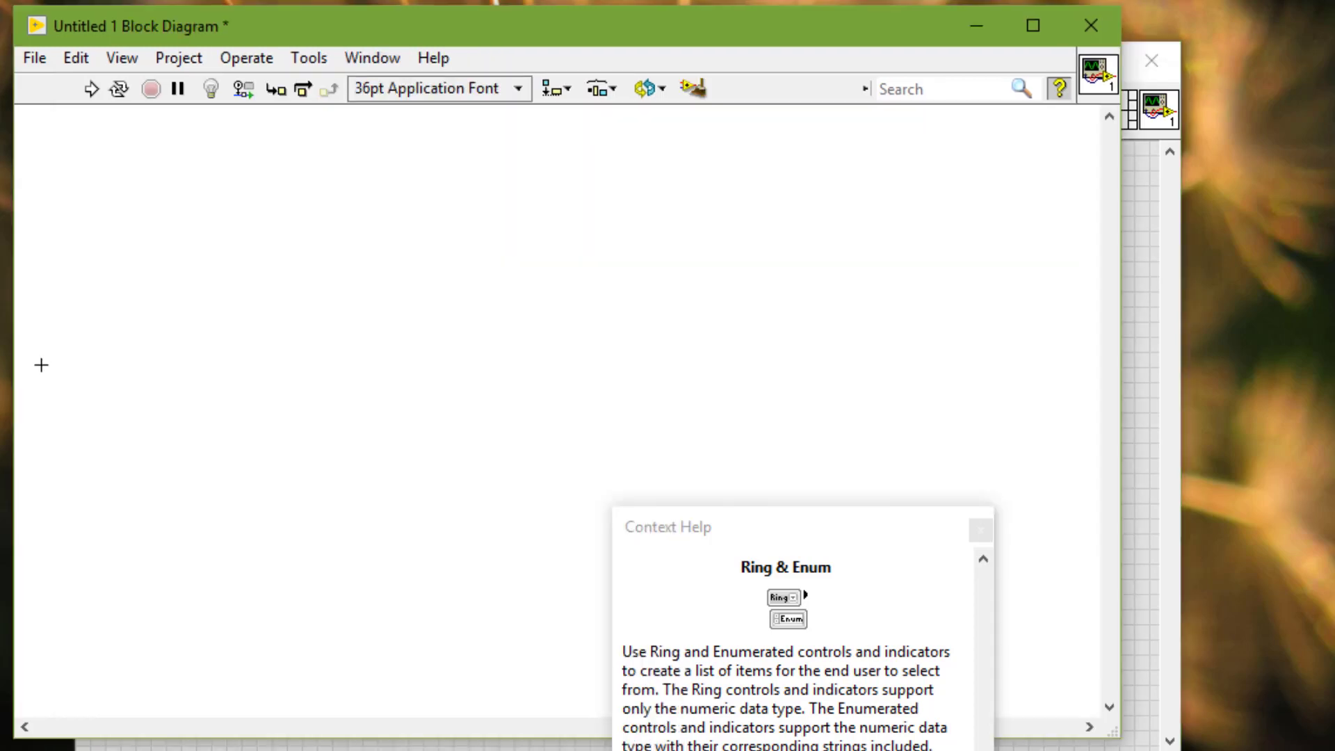
right_click(351, 182)
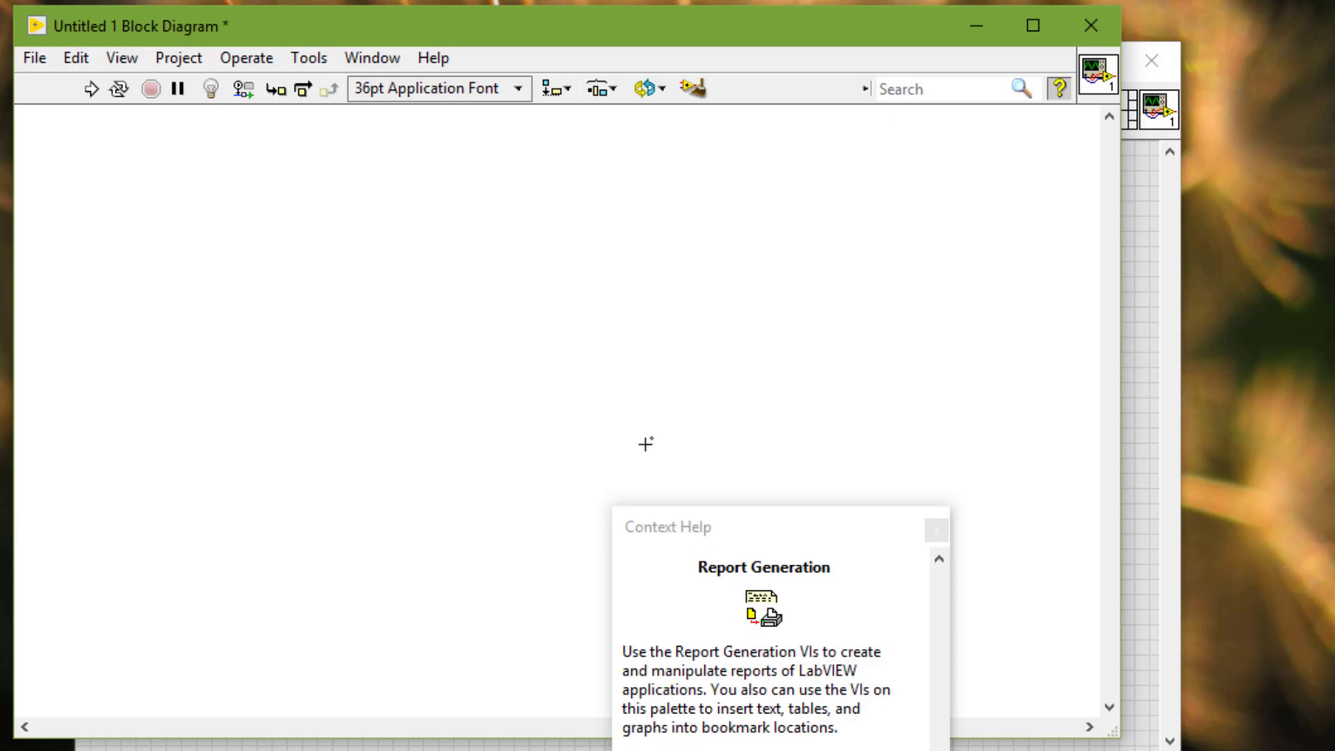
left_click(1140, 260)
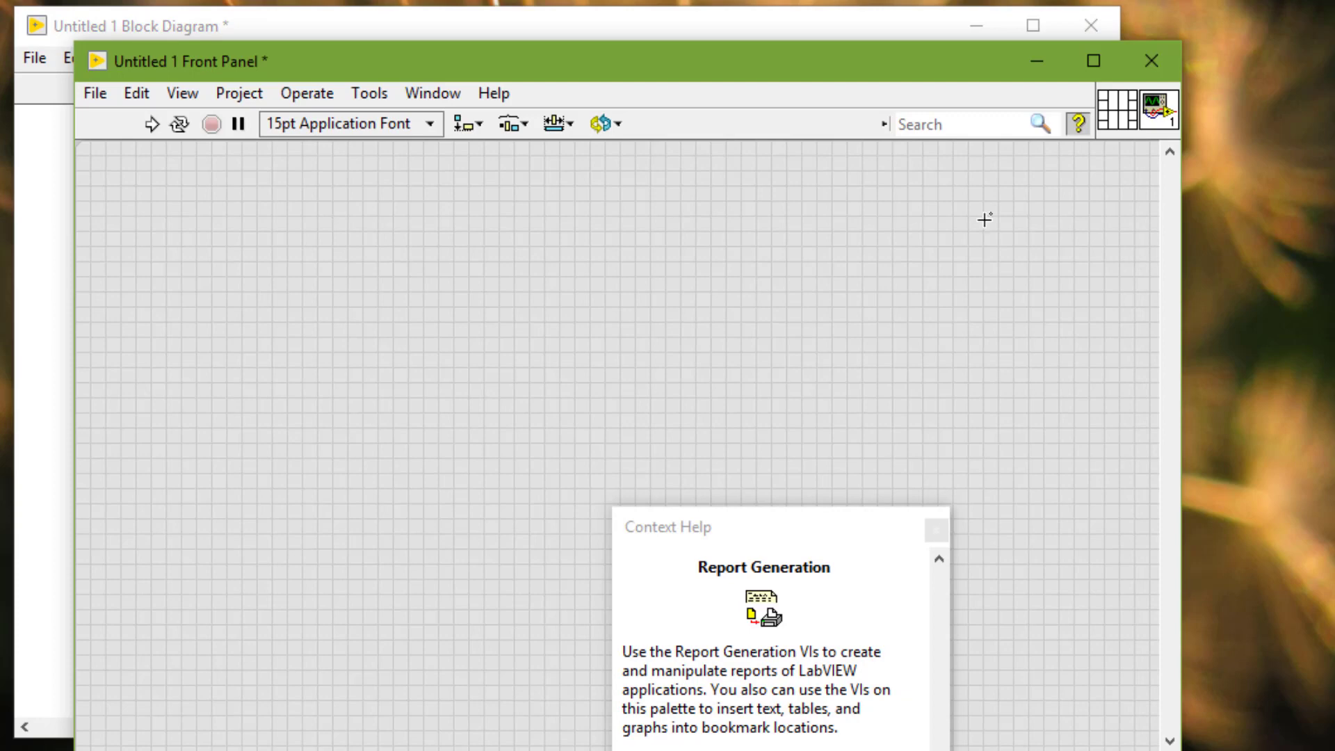
Step: Place a Silver-style Numeric Control in the upper-left area of the front panel, keeping its default label
right_click(485, 202)
mouse_move(566, 307)
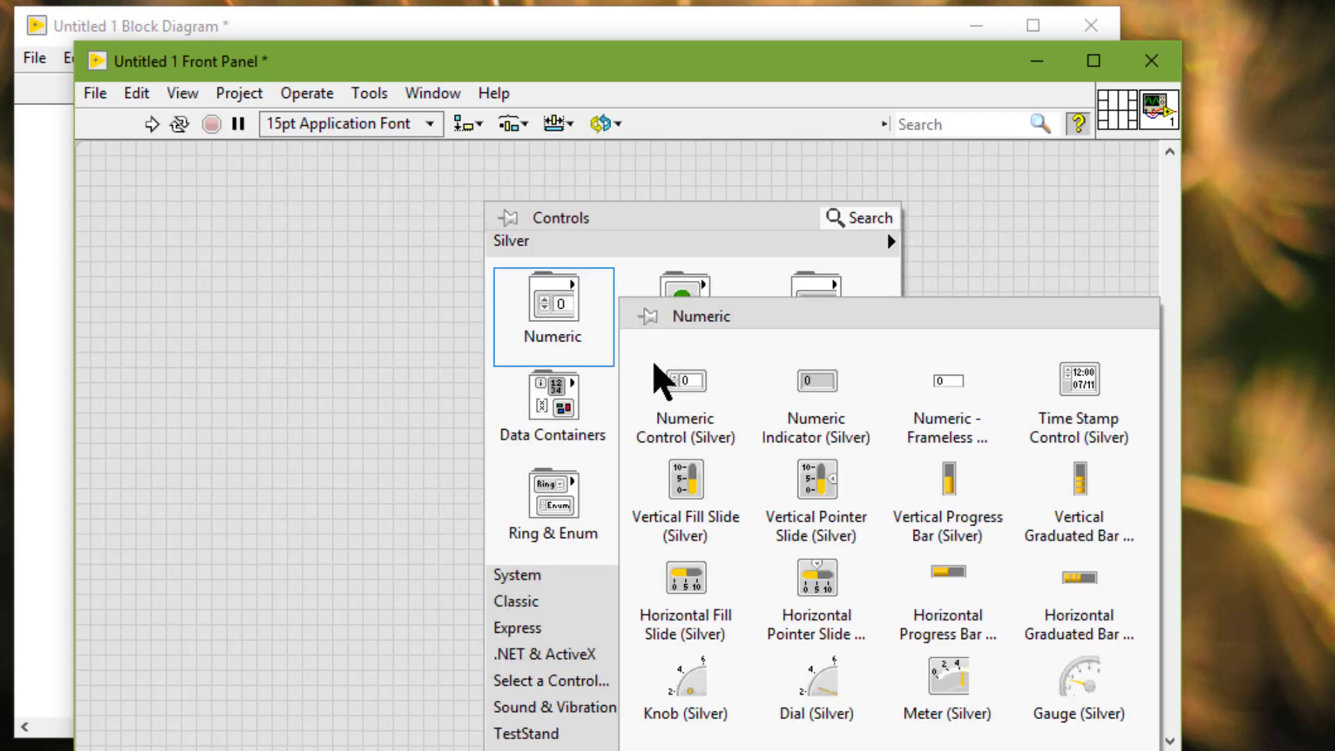
left_click(661, 381)
key("ctrl+h")
left_click(267, 251)
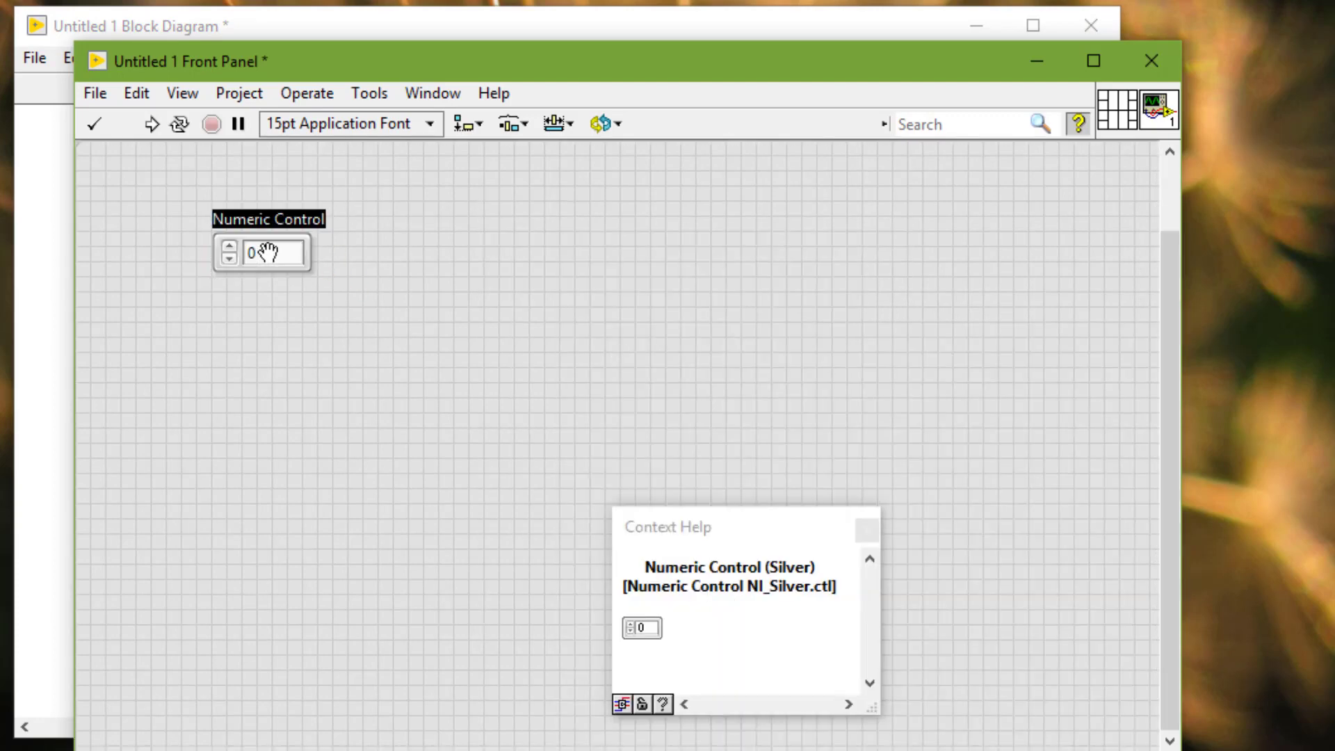
left_click(267, 252)
Step: Set the Numeric Control's tip text to "This is a tip strip", leaving its description empty
right_click(268, 253)
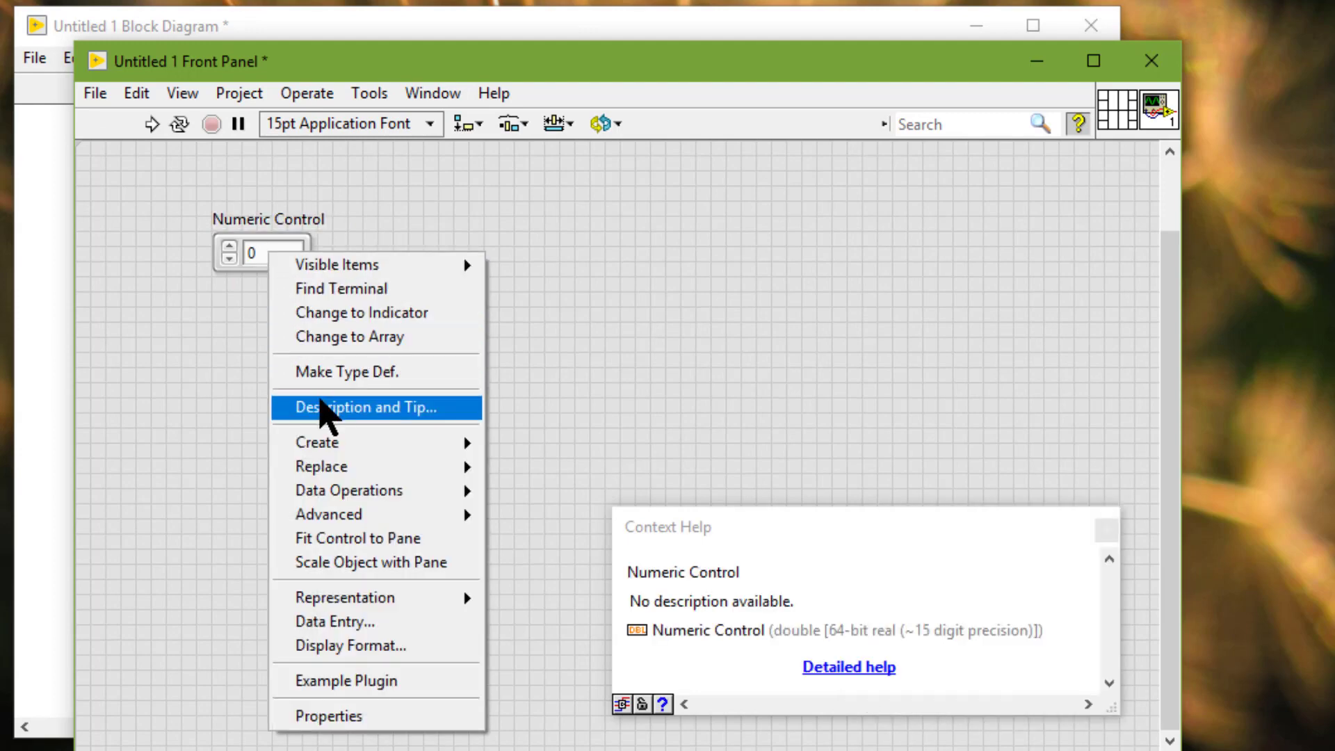
left_click(321, 410)
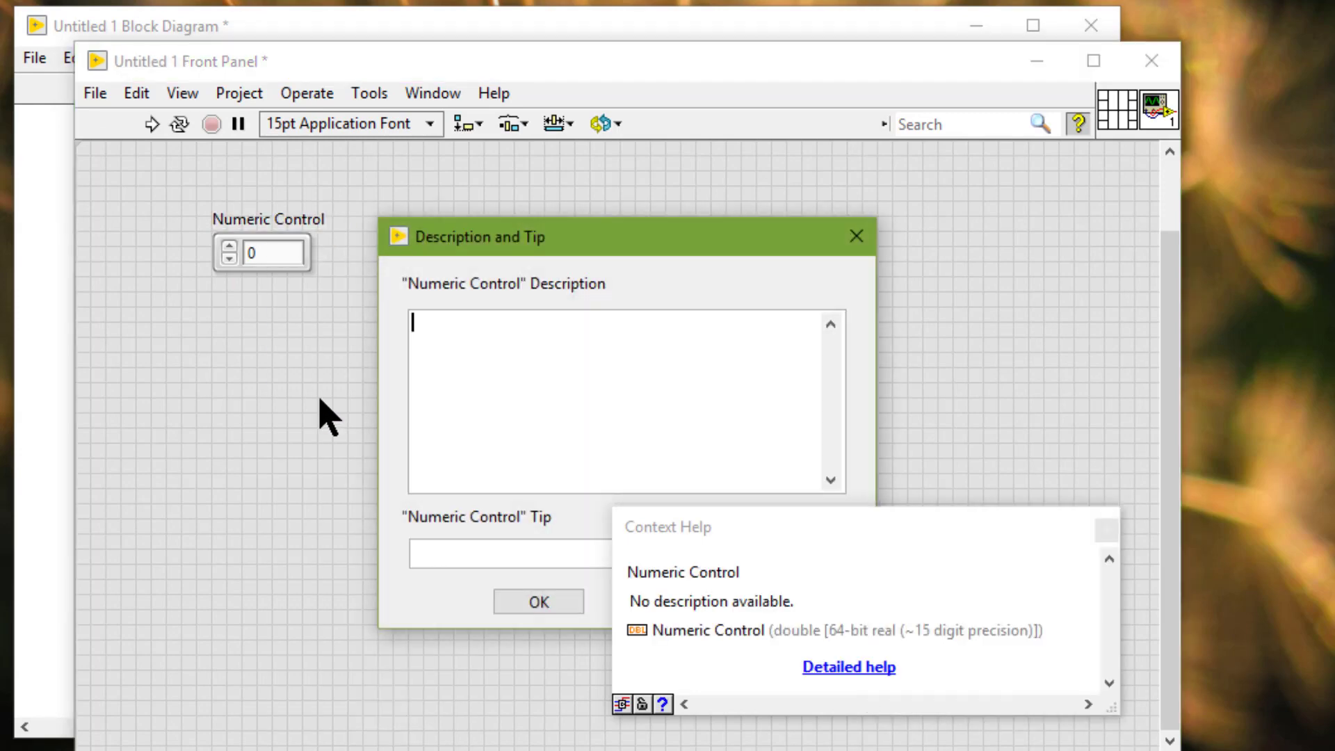
left_click(492, 556)
type("This i")
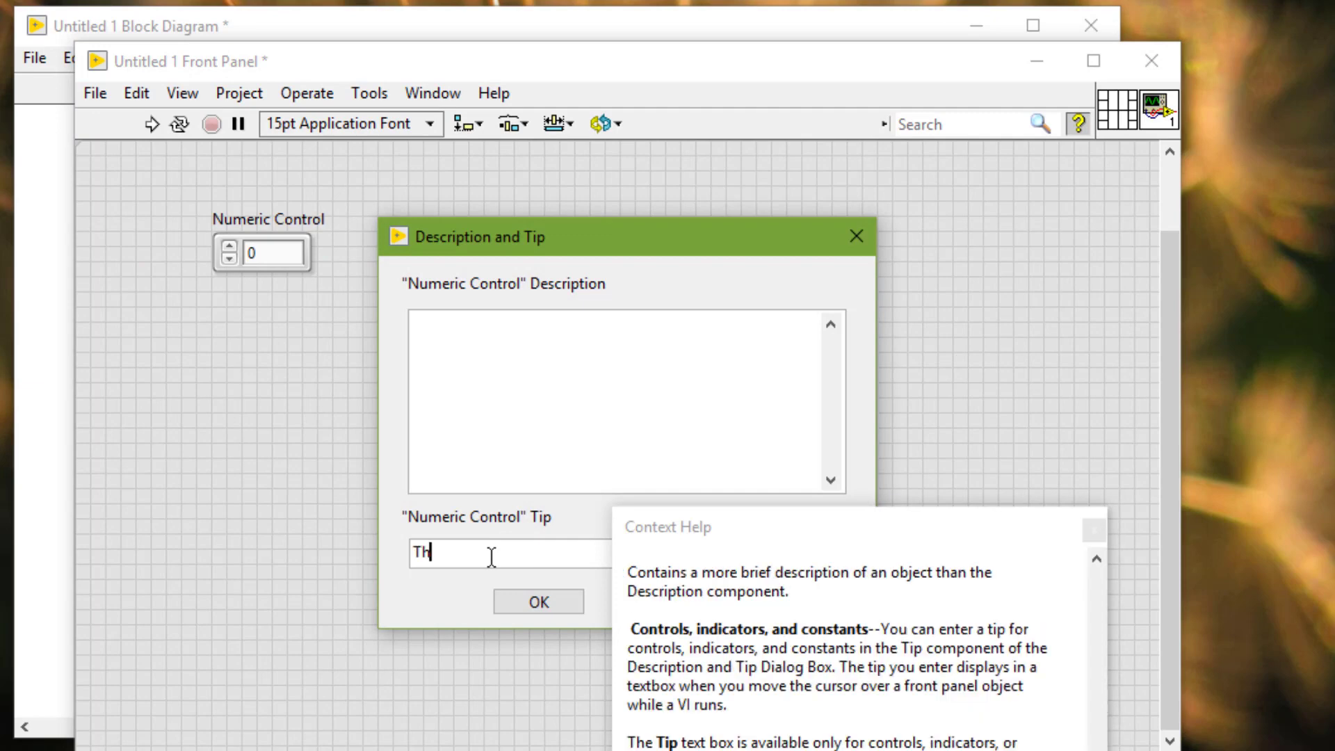
type("s a tip strip")
left_click(540, 602)
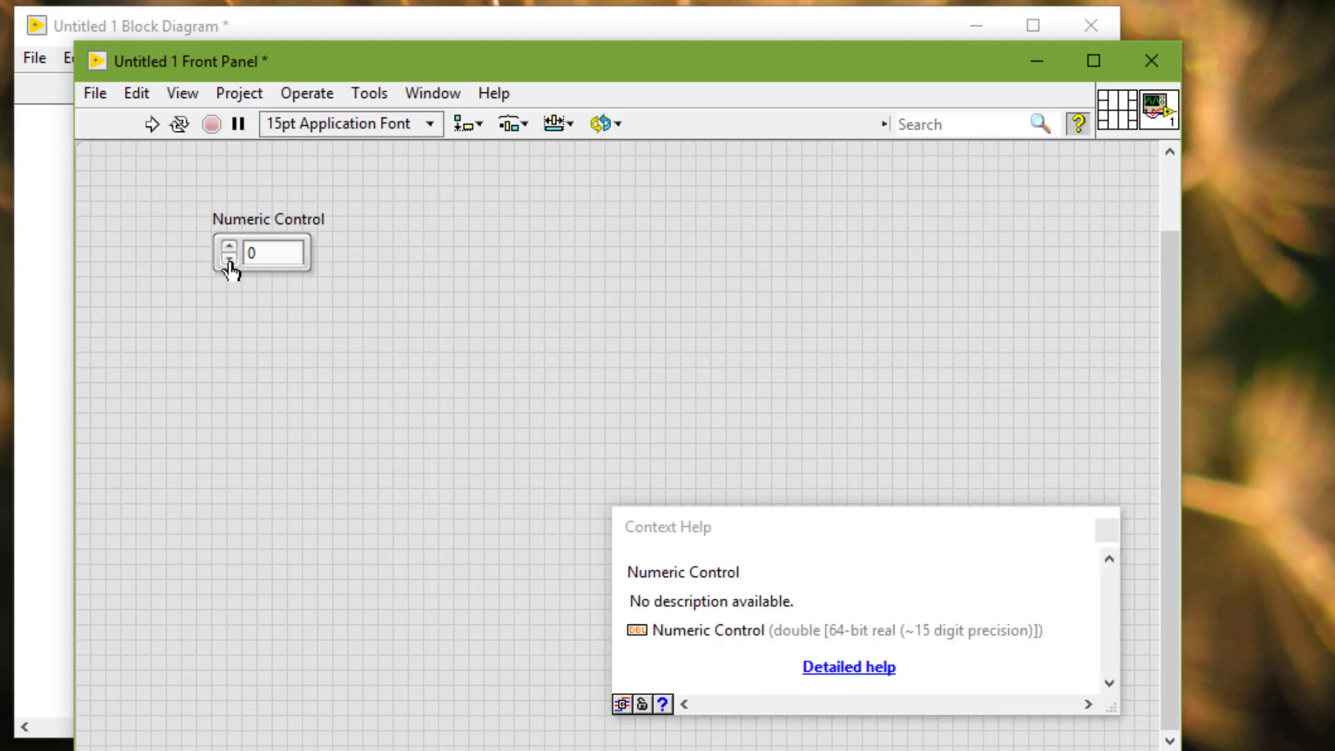
Step: Find the Numeric Control's terminal on the block diagram, then return to the front panel
mouse_move(230, 265)
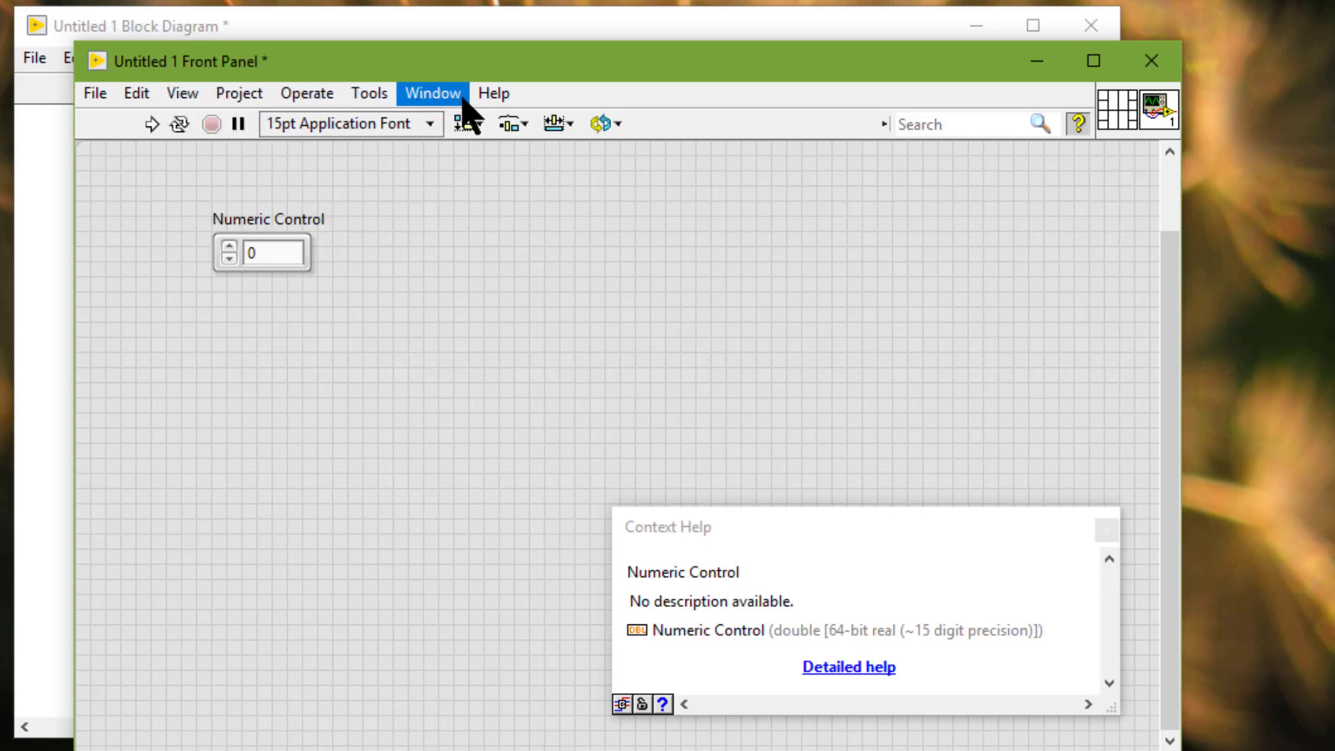
right_click(360, 220)
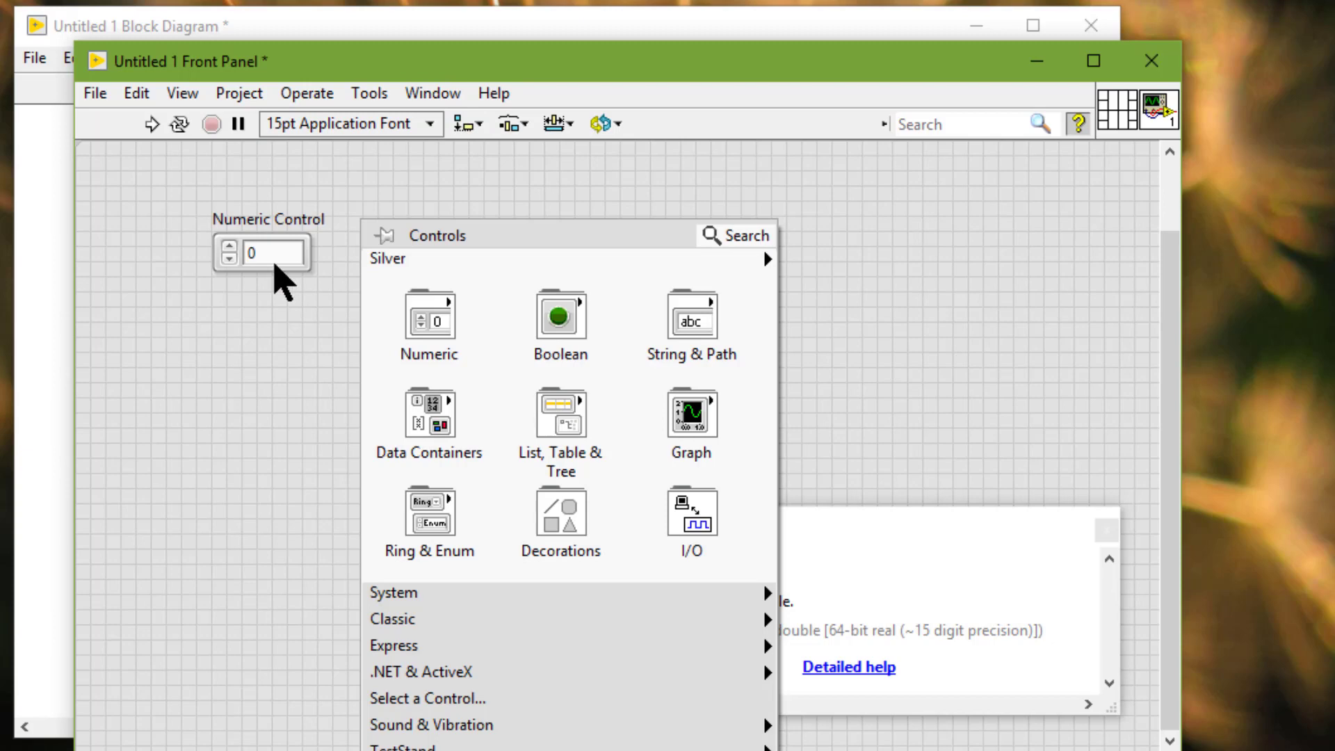
right_click(275, 266)
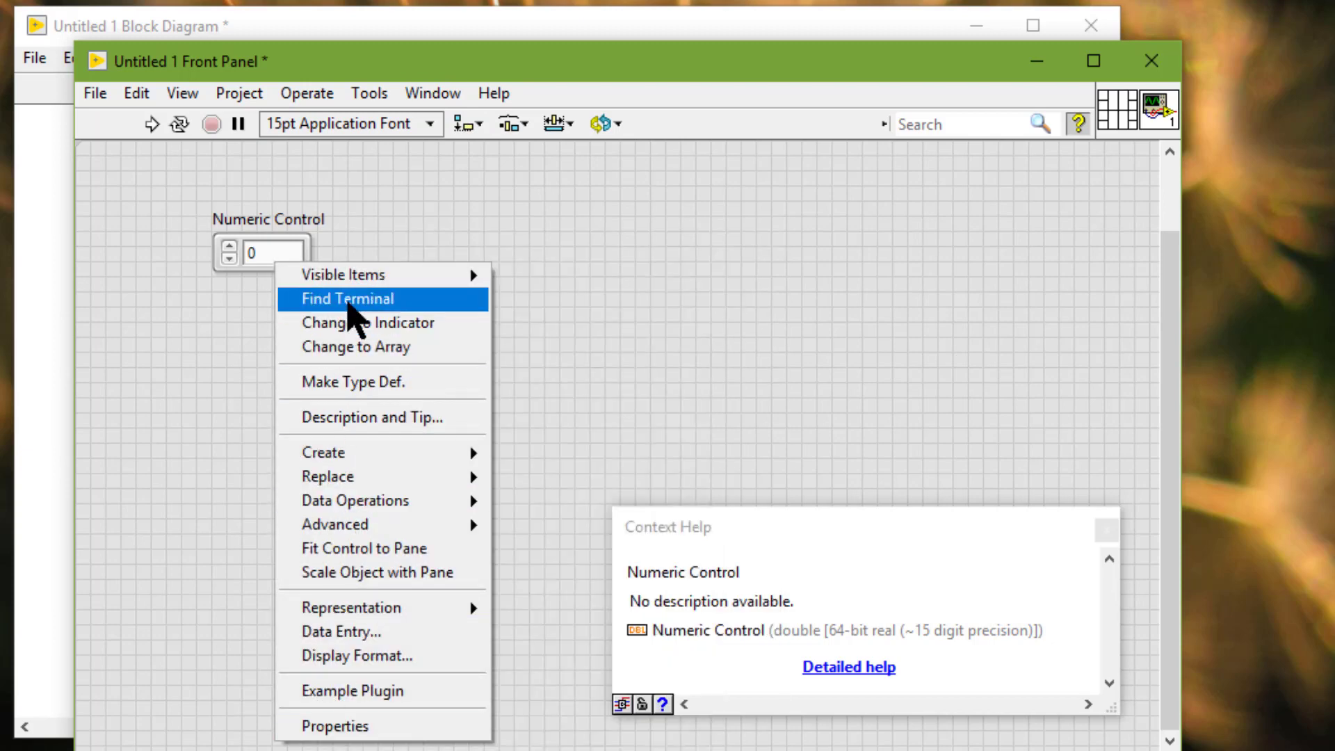
left_click(348, 303)
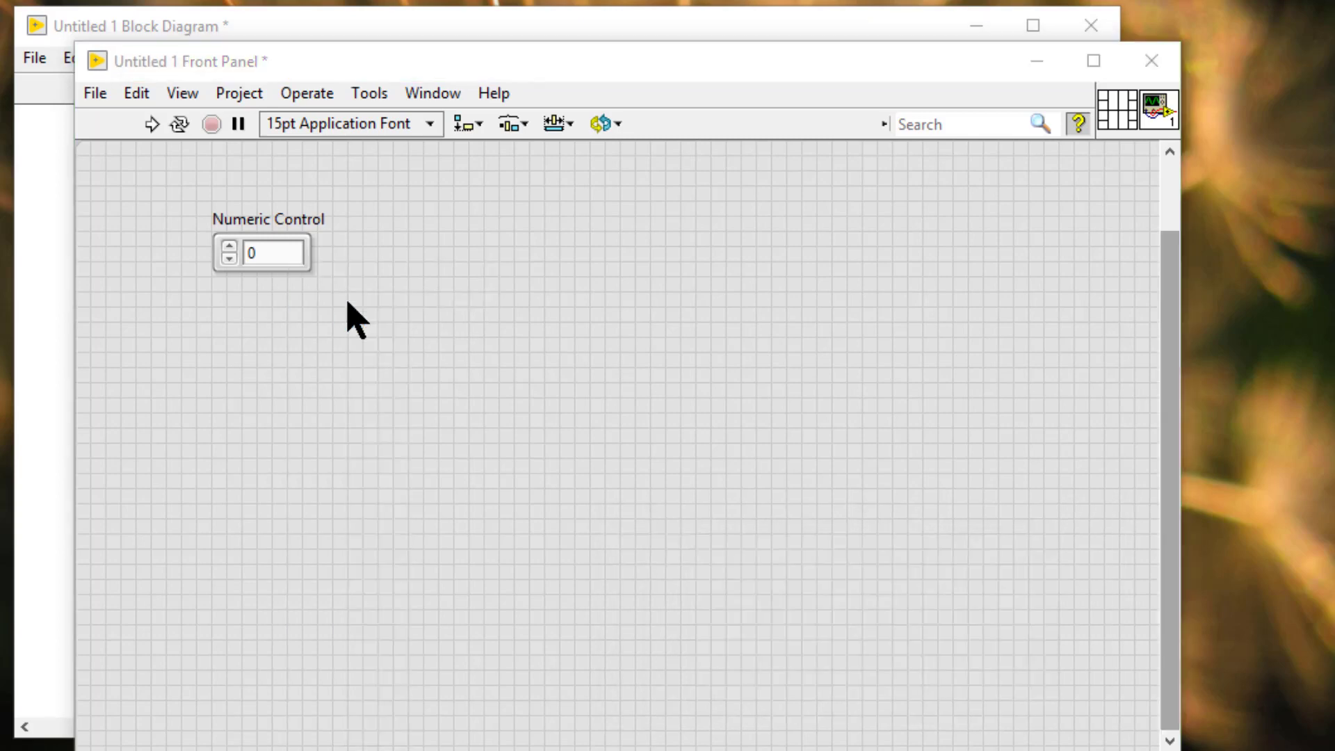
left_click(347, 303)
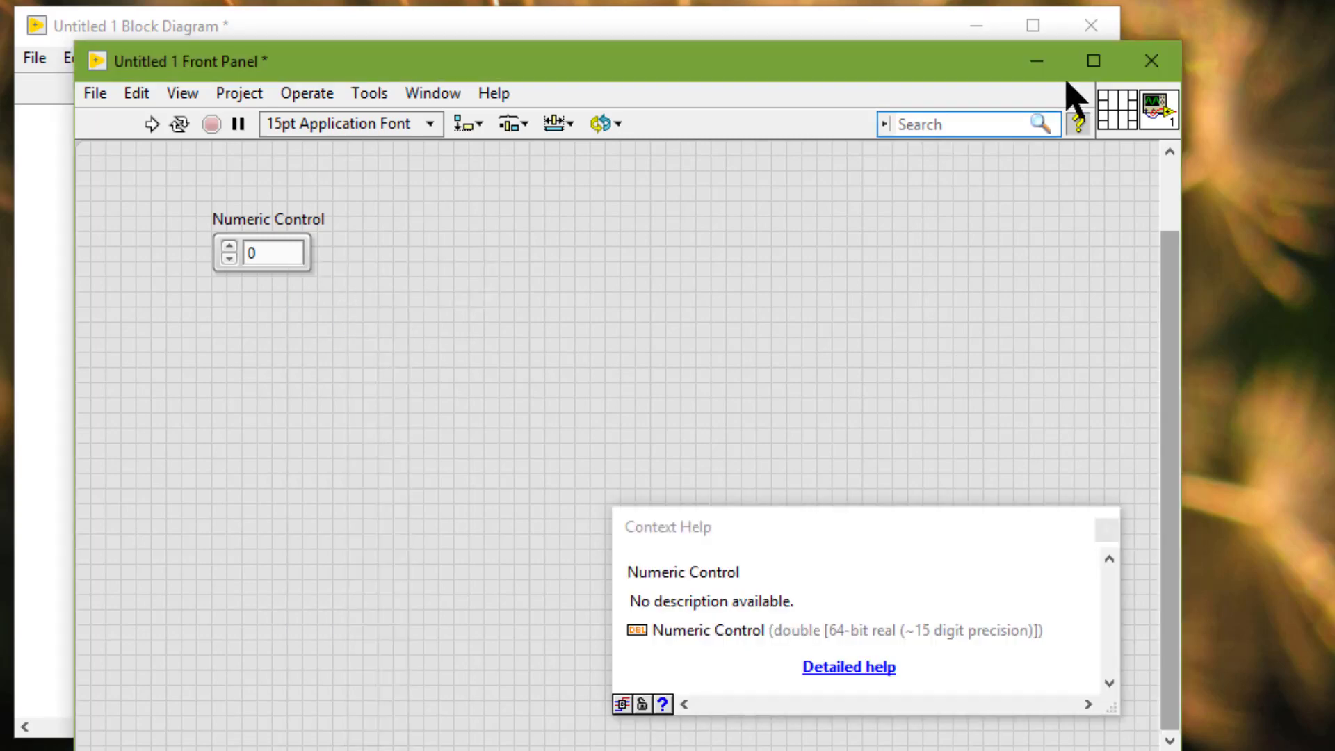
Step: Examine the VI's properties, including the list of categories and Memory Usage, and close them without changes
right_click(1148, 123)
left_click(1157, 127)
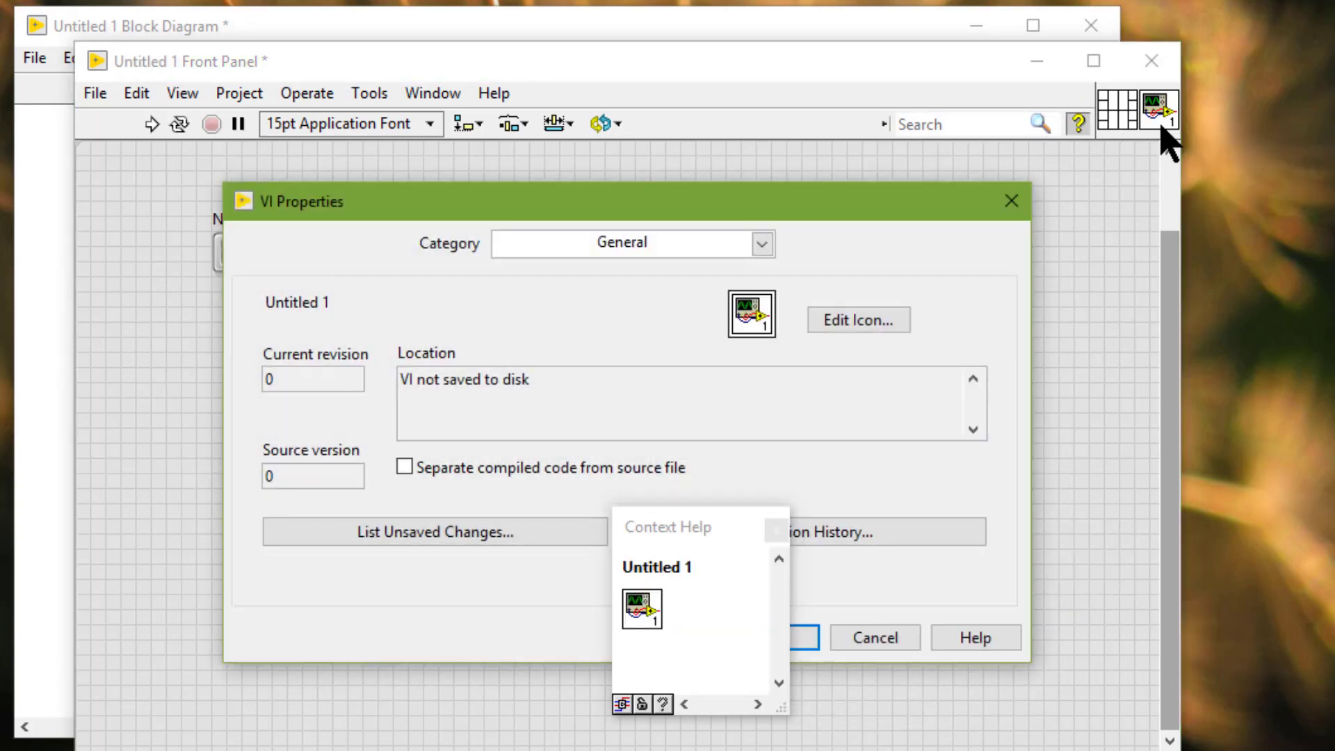
left_click(715, 240)
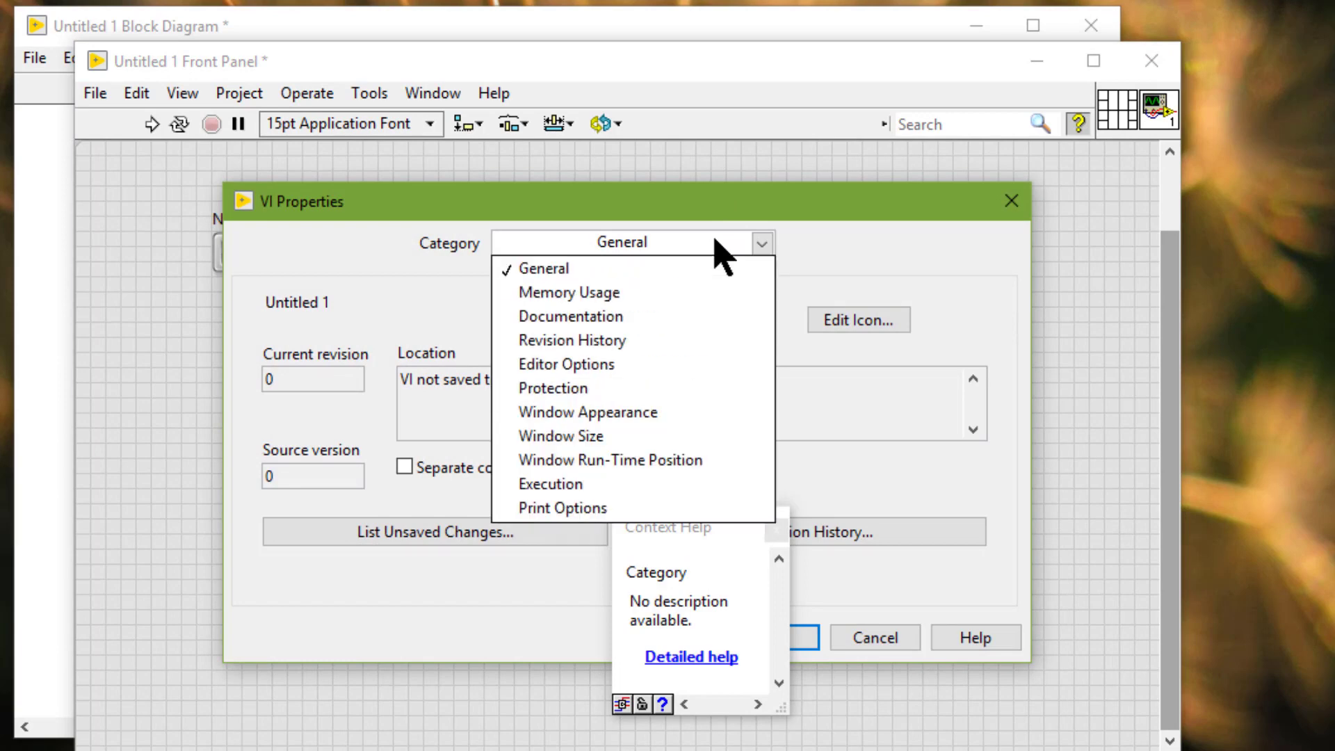
left_click(661, 292)
left_click(1013, 212)
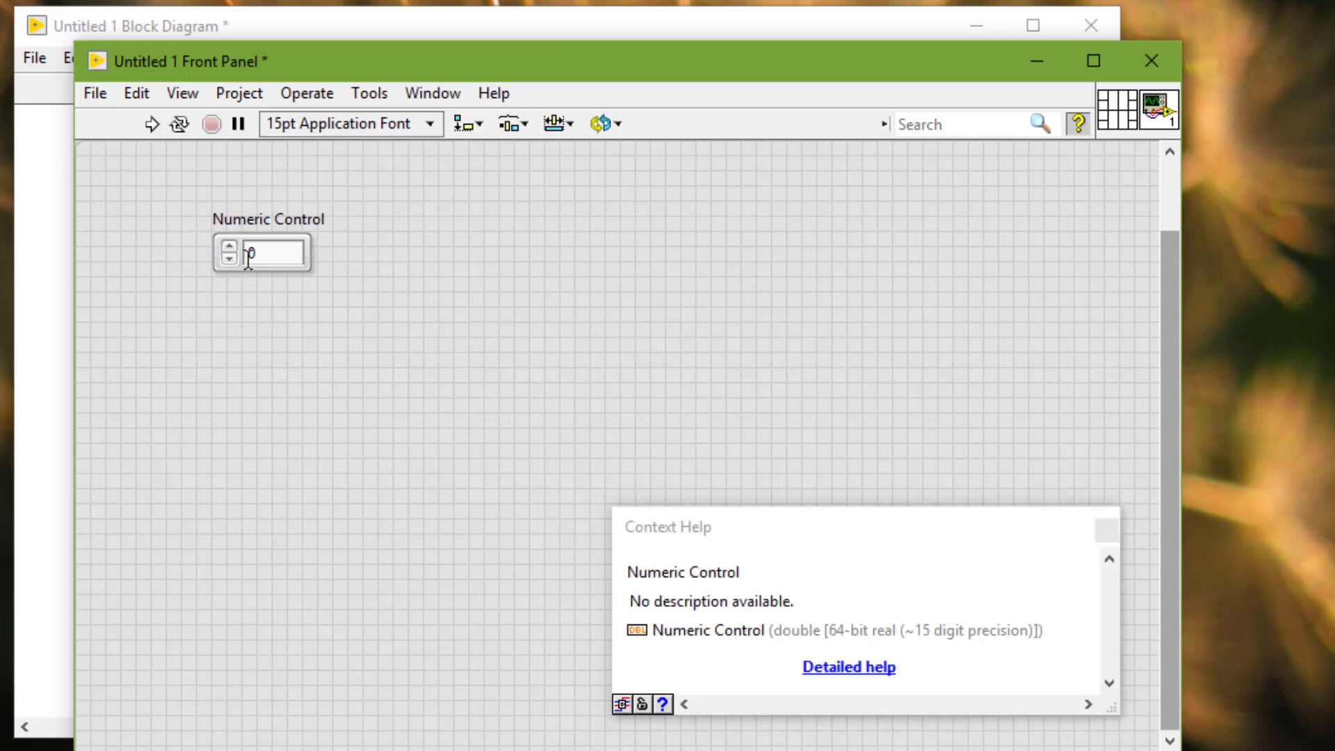
Step: Review the Numeric Control's appearance, data type, data entry and display format properties, leaving them as they are
right_click(248, 256)
left_click(293, 719)
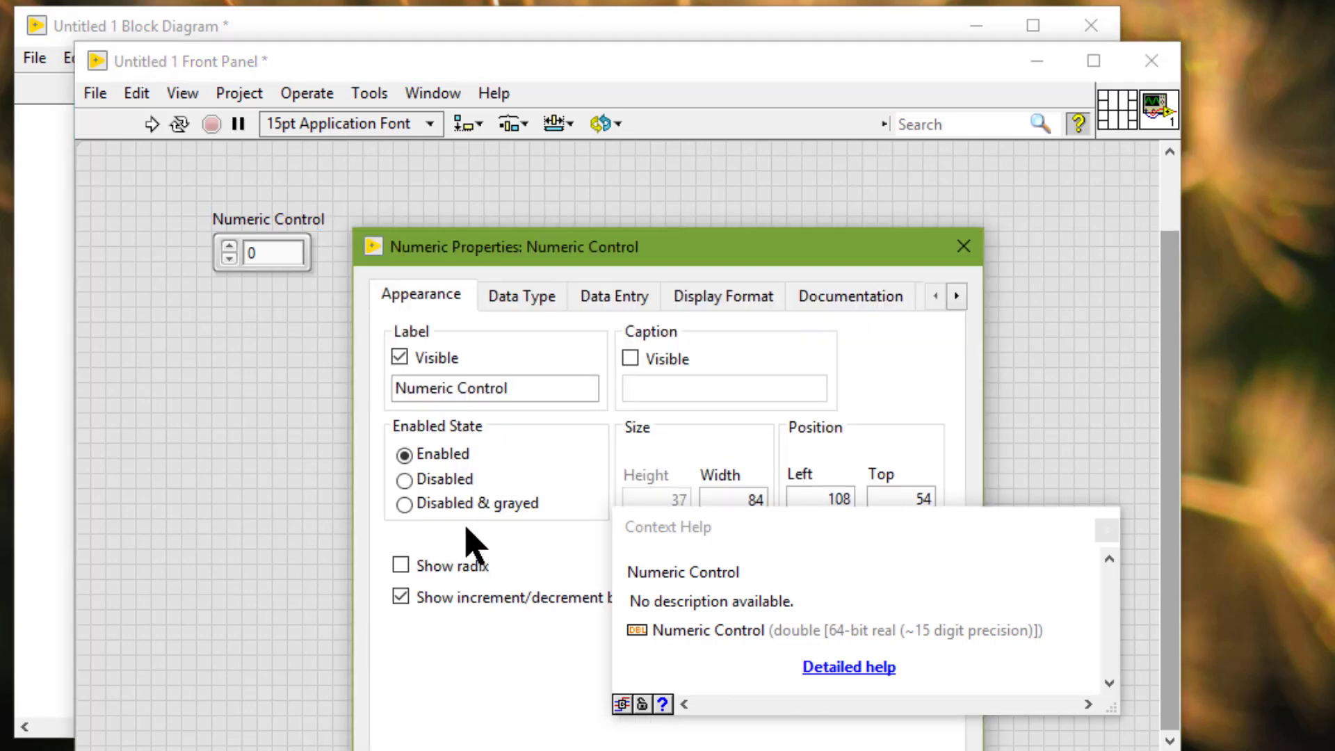
left_click(522, 298)
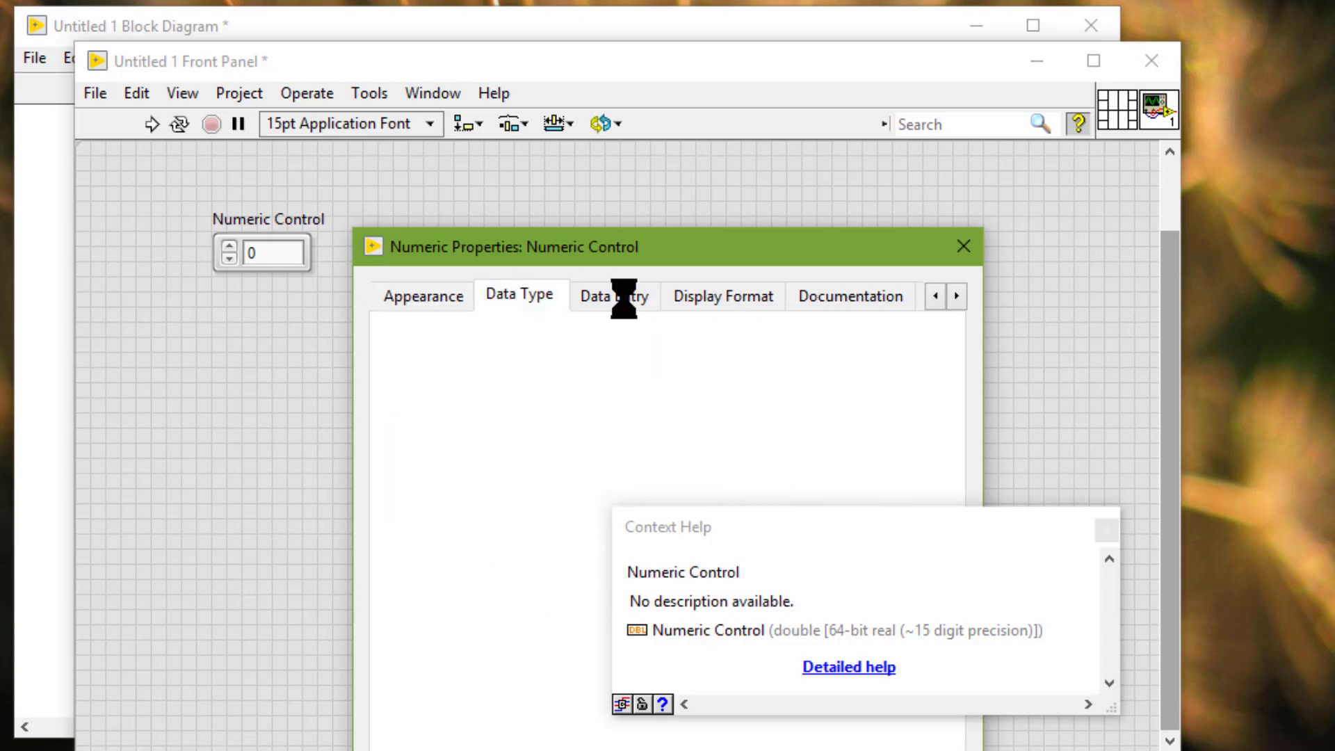
left_click(624, 299)
left_click(687, 295)
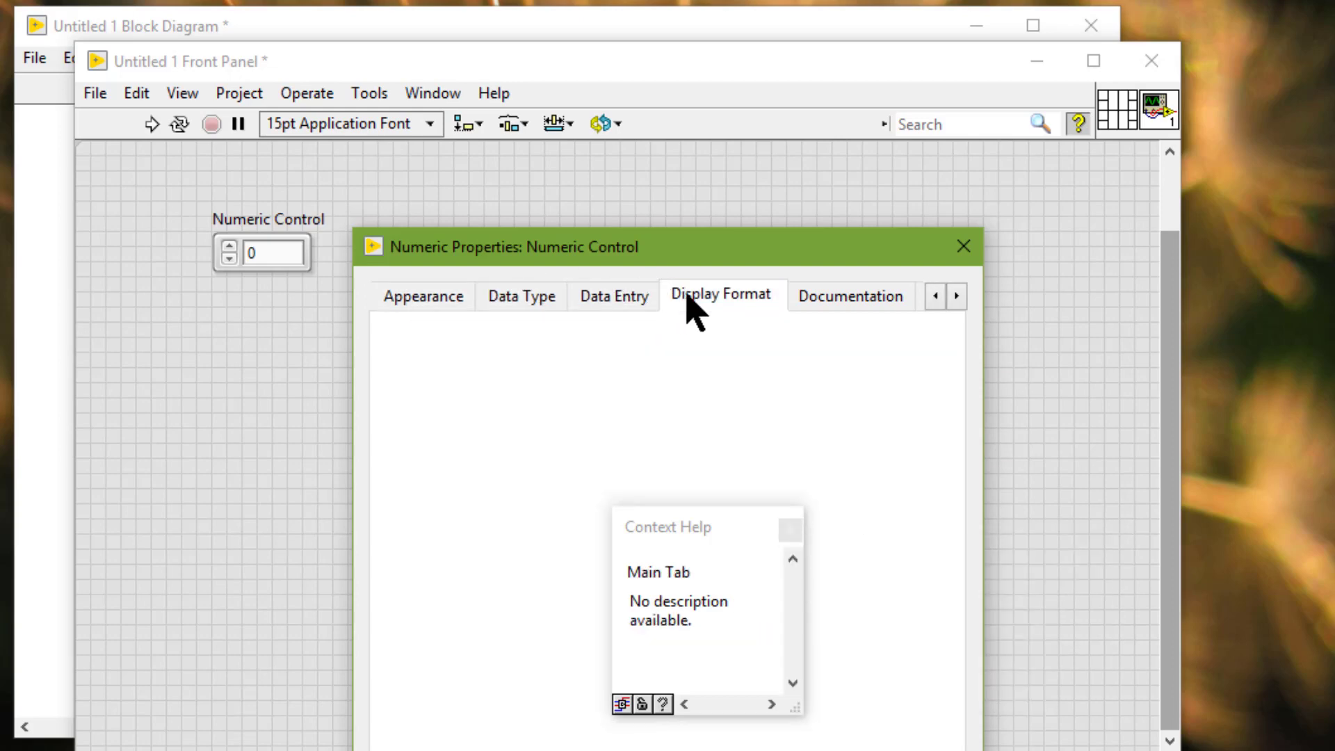
left_click(949, 258)
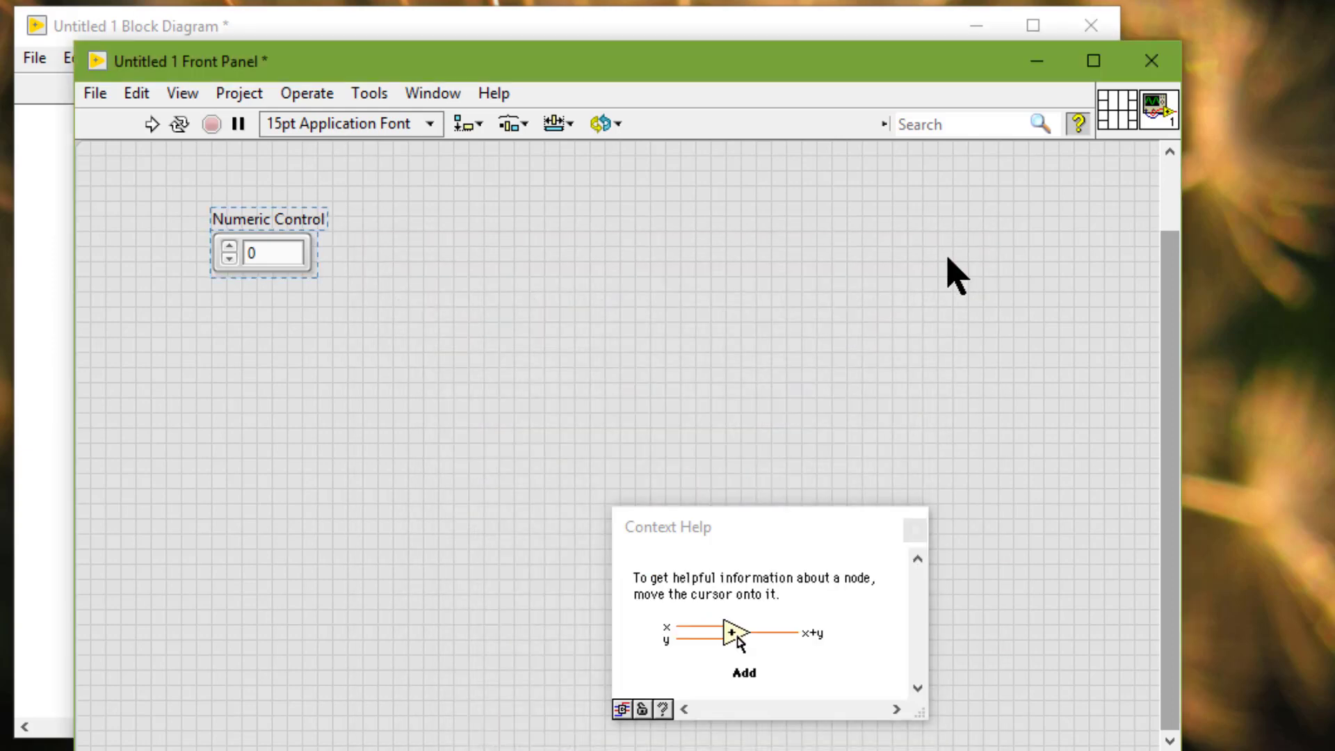
Step: Place a System-style Numeric control on the front panel below the Silver Numeric Control, keeping its default label
right_click(352, 178)
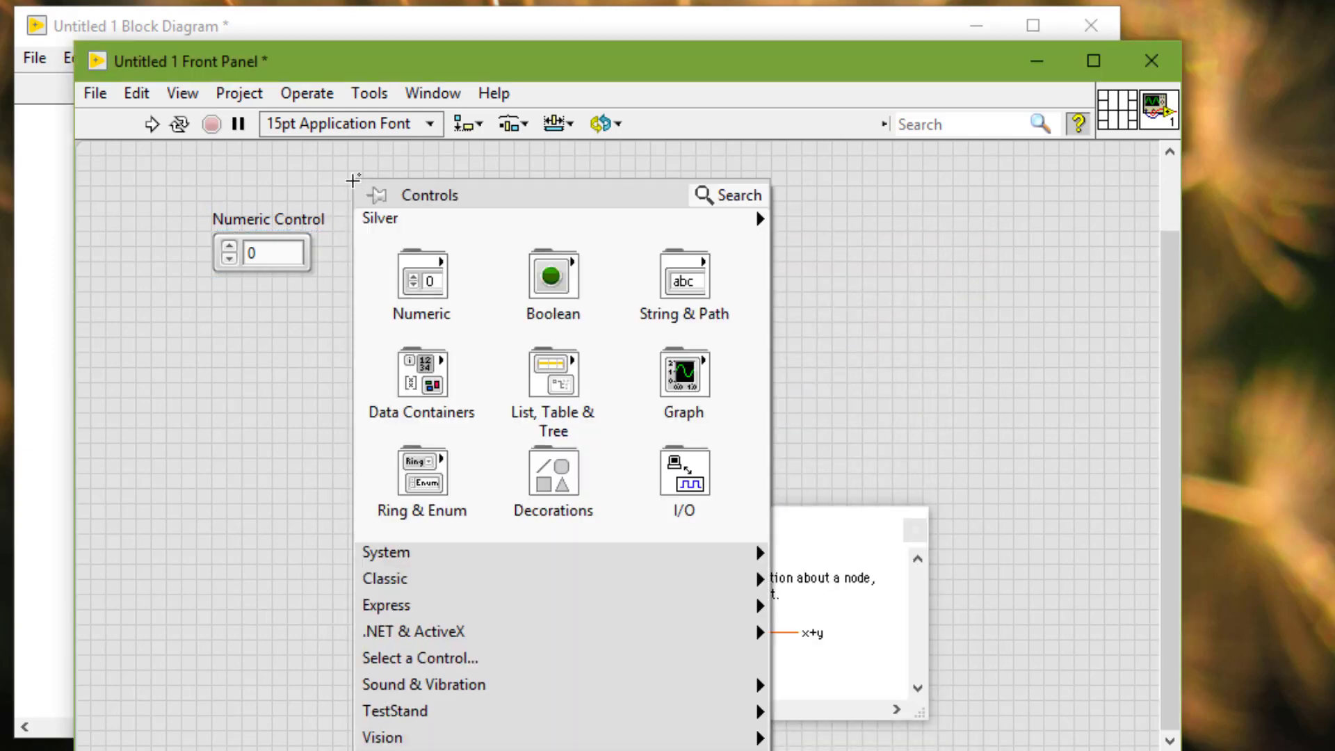
mouse_move(438, 554)
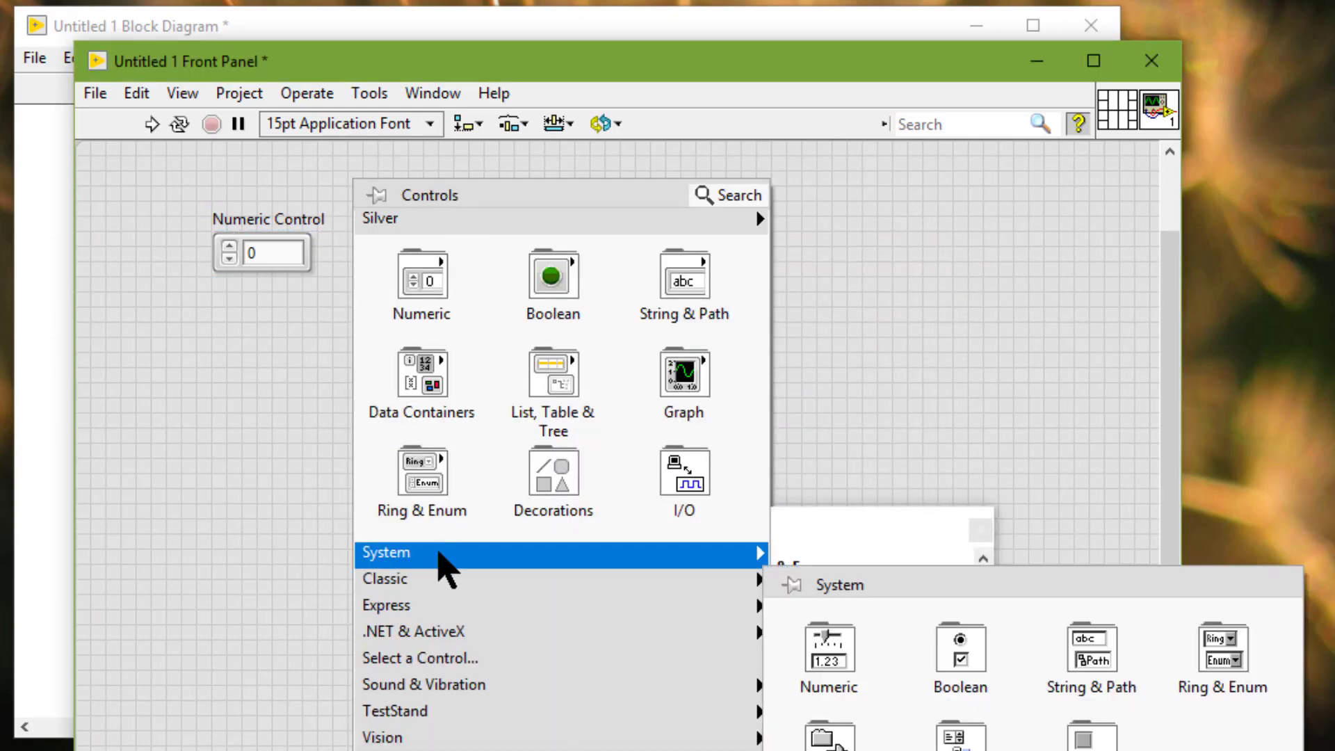
mouse_move(831, 678)
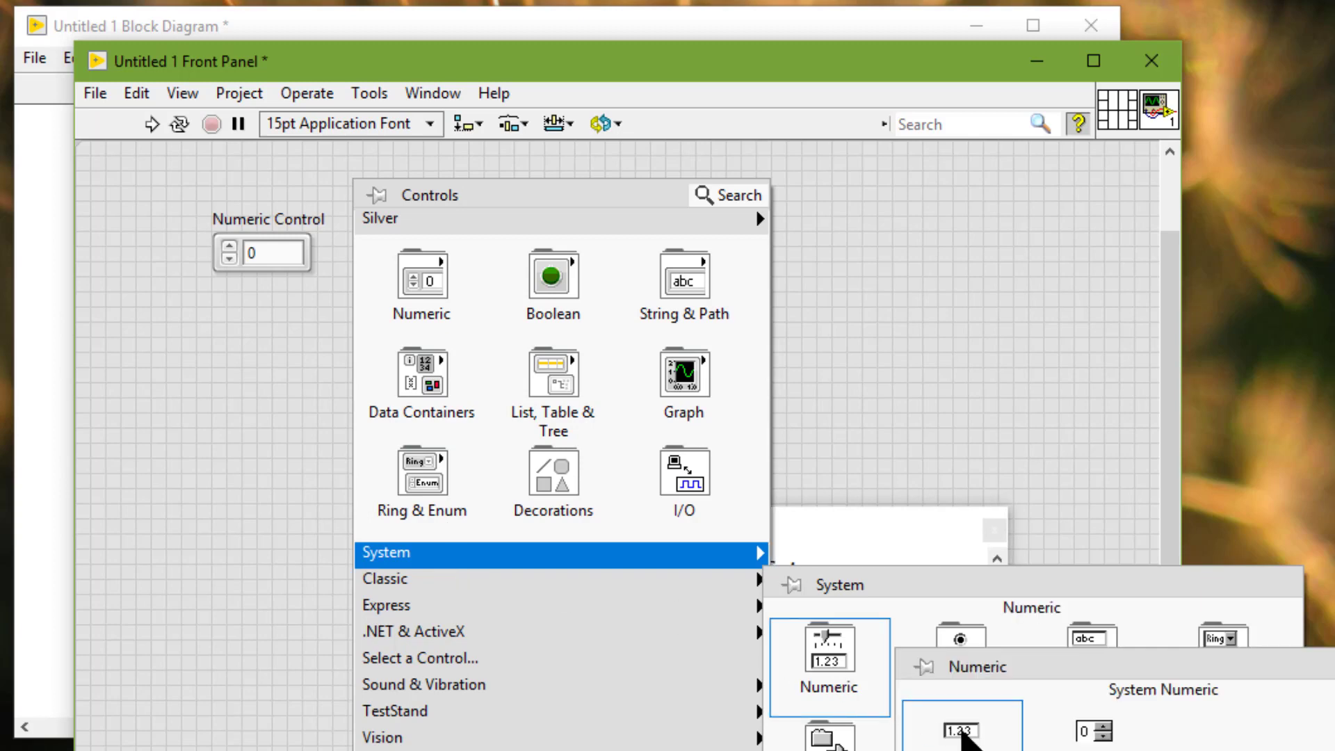
left_click(961, 737)
left_click(319, 395)
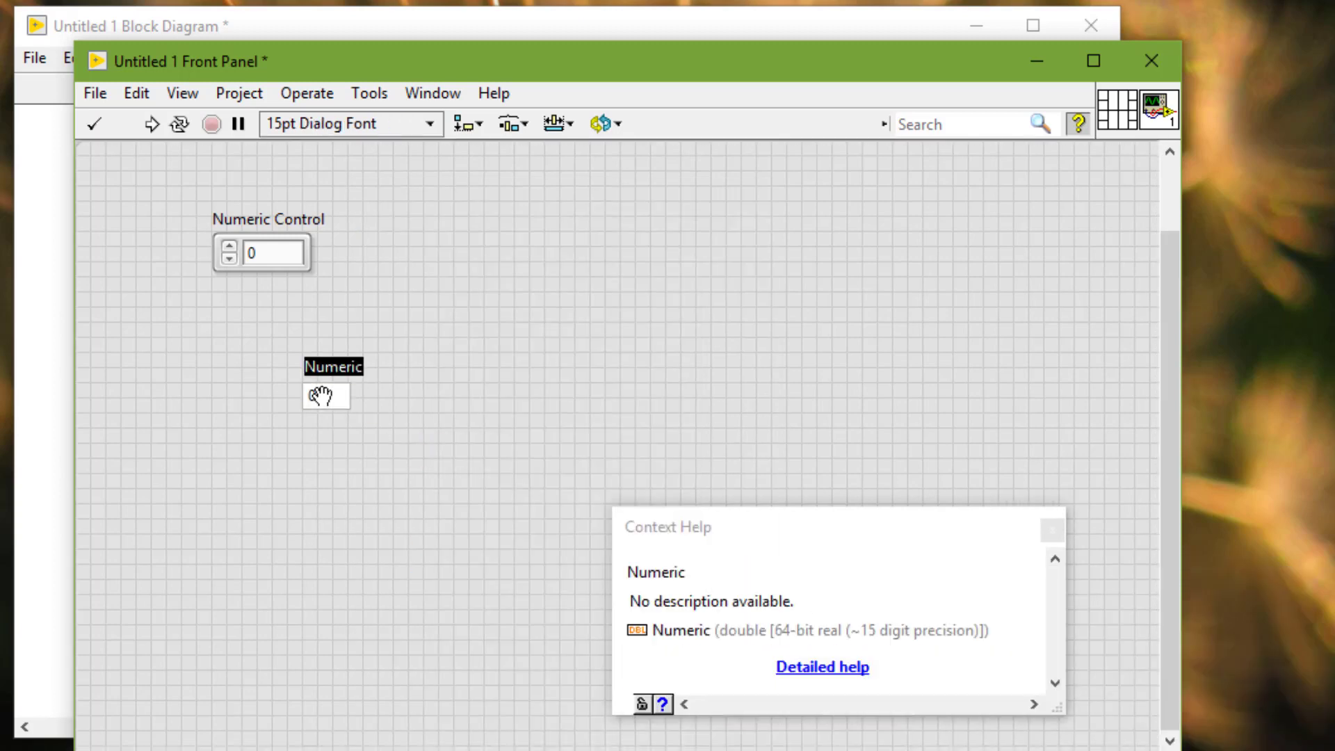
left_click(446, 301)
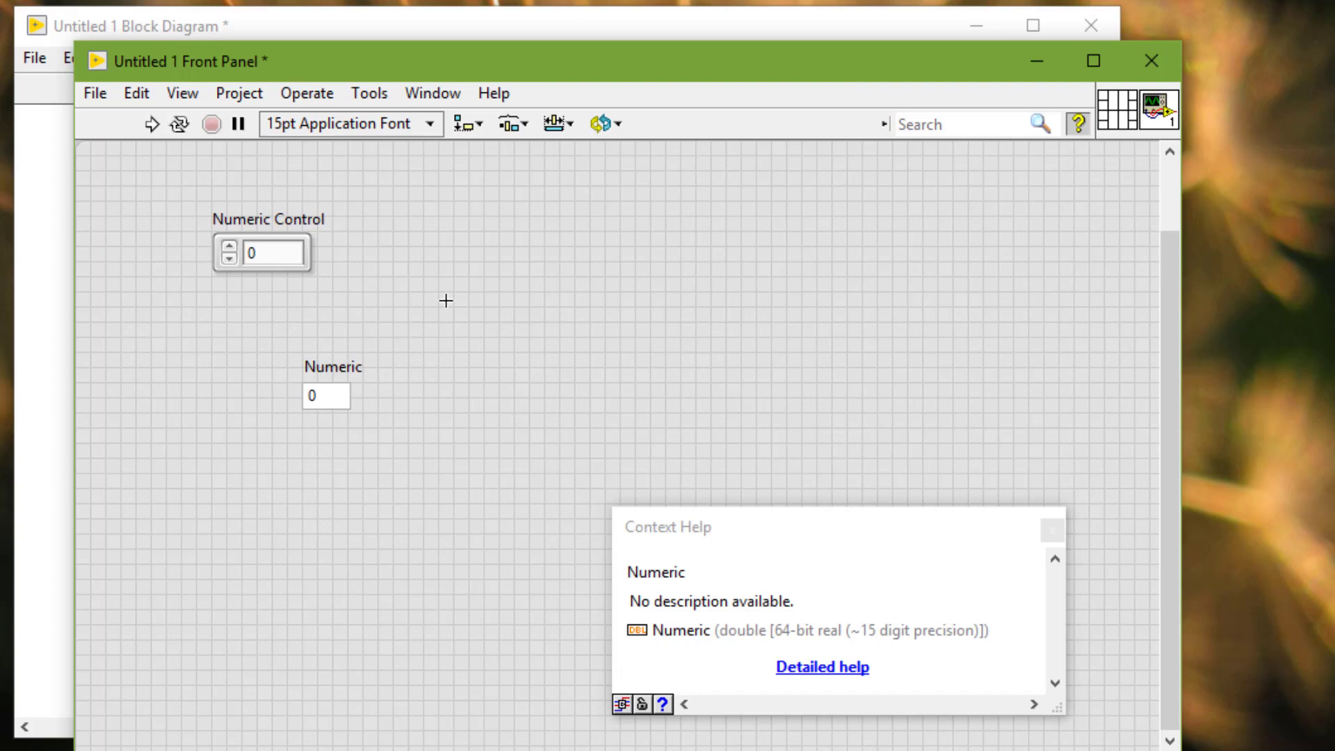
Step: Set the font size of the Silver Numeric Control's label and value to 36
key("ctrl+space")
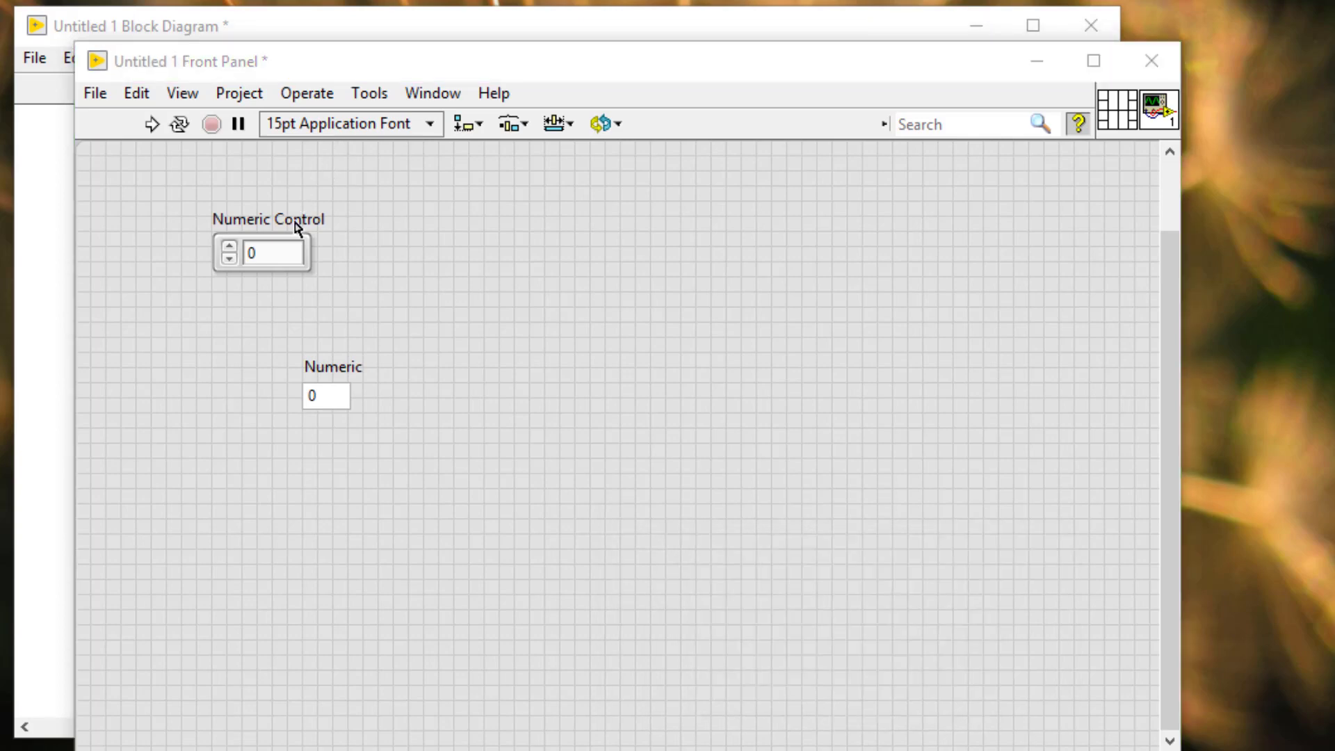
left_click(290, 243)
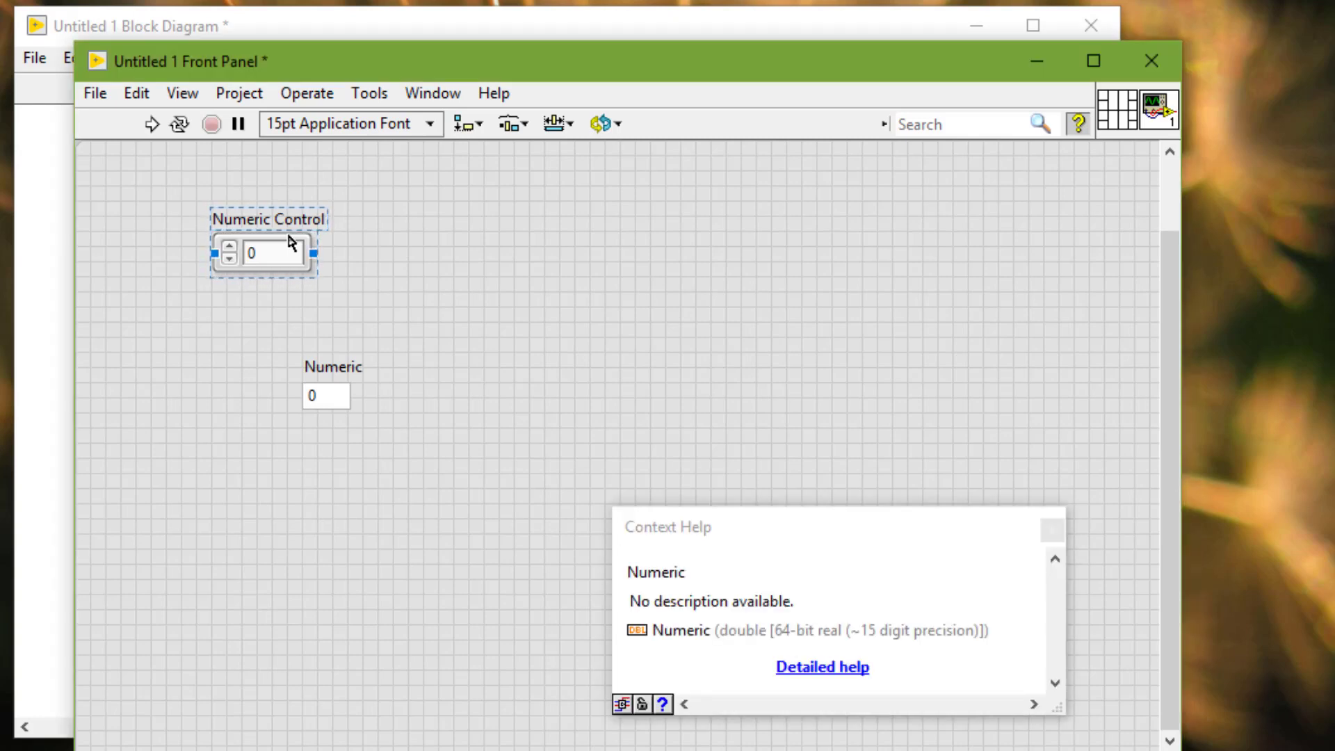
left_click(291, 220)
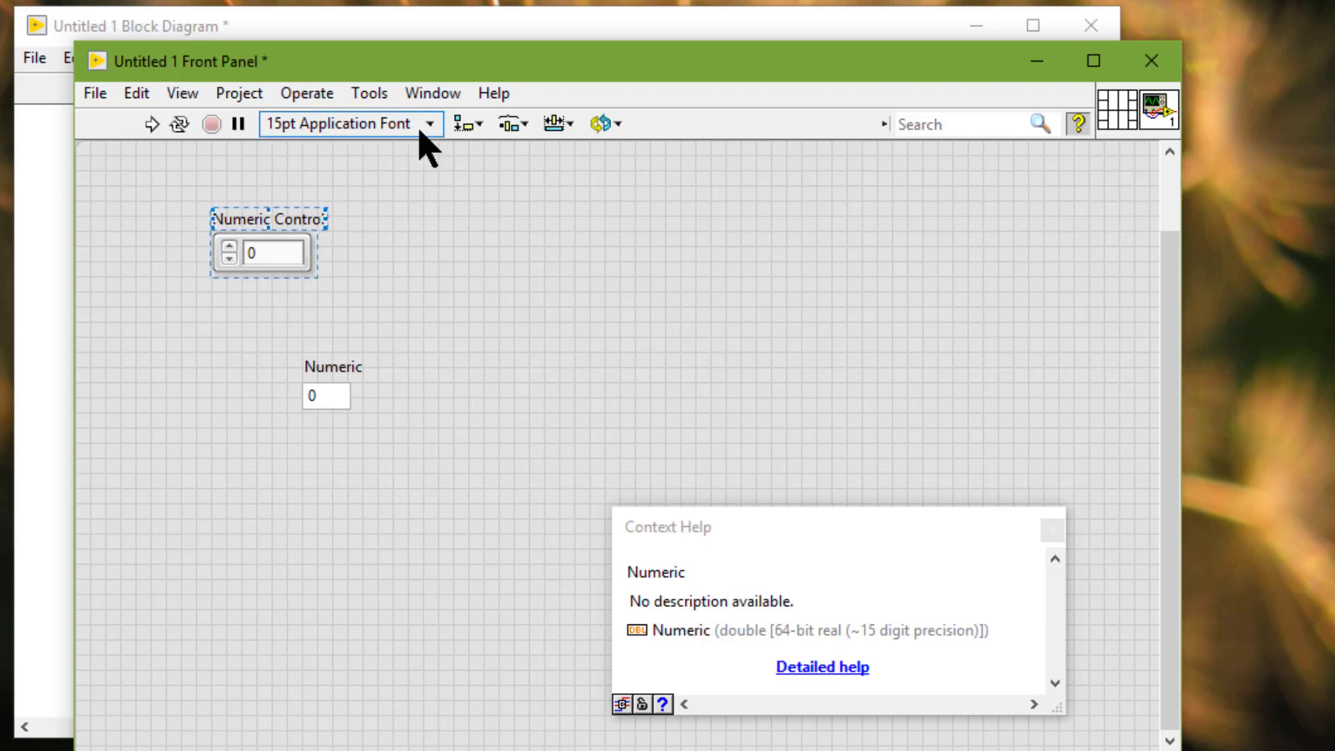
left_click(406, 125)
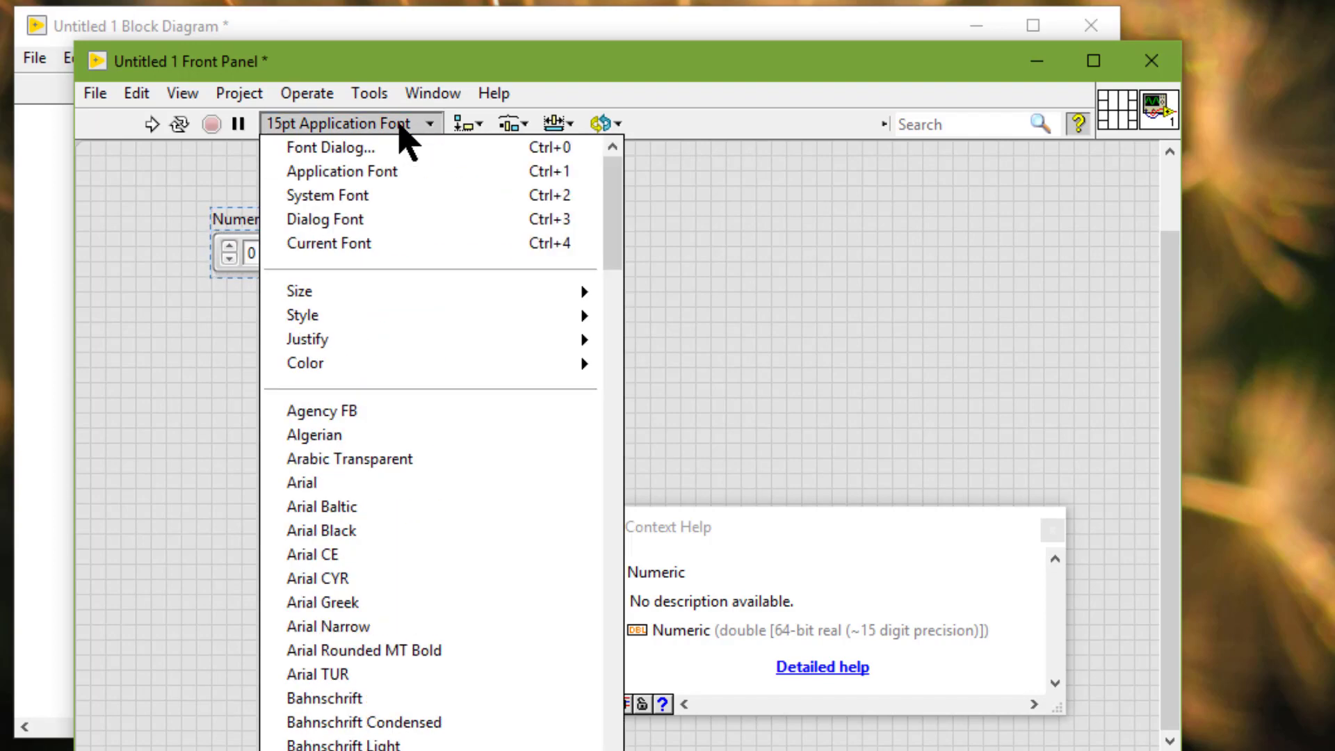
mouse_move(387, 292)
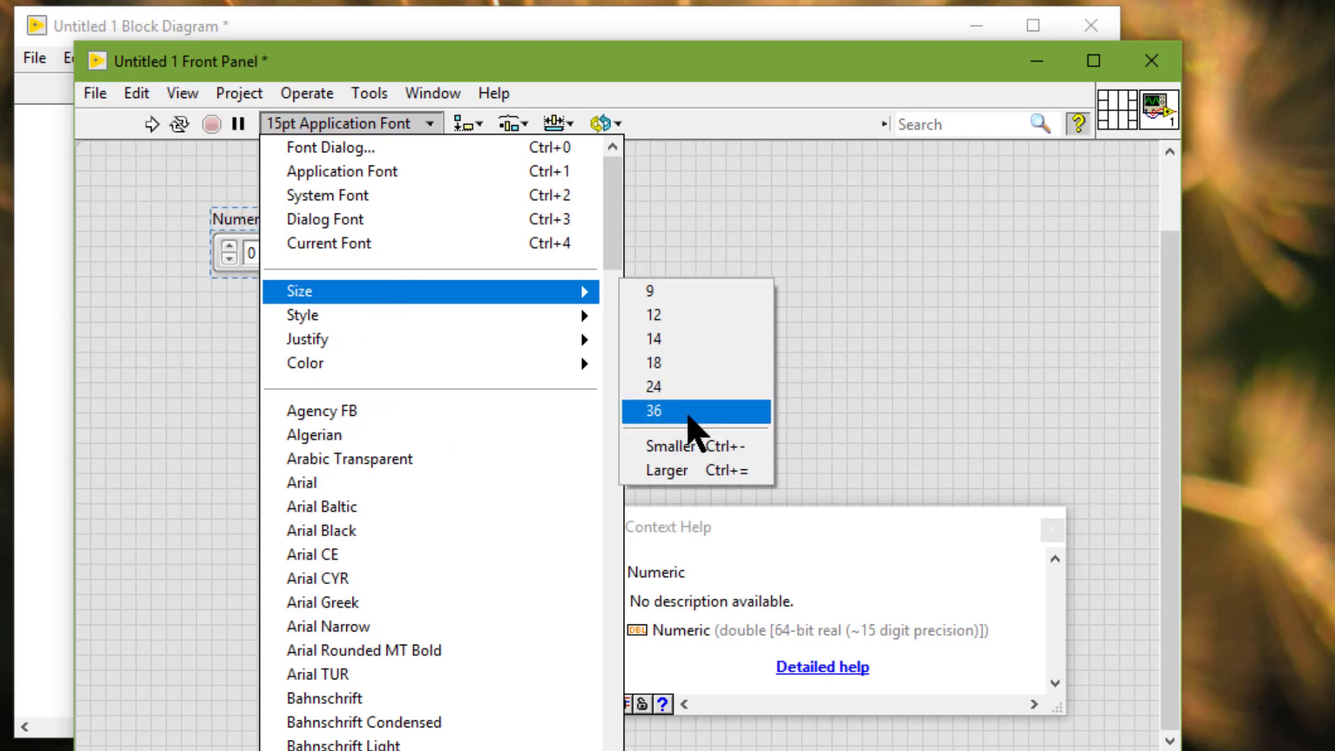
left_click(653, 411)
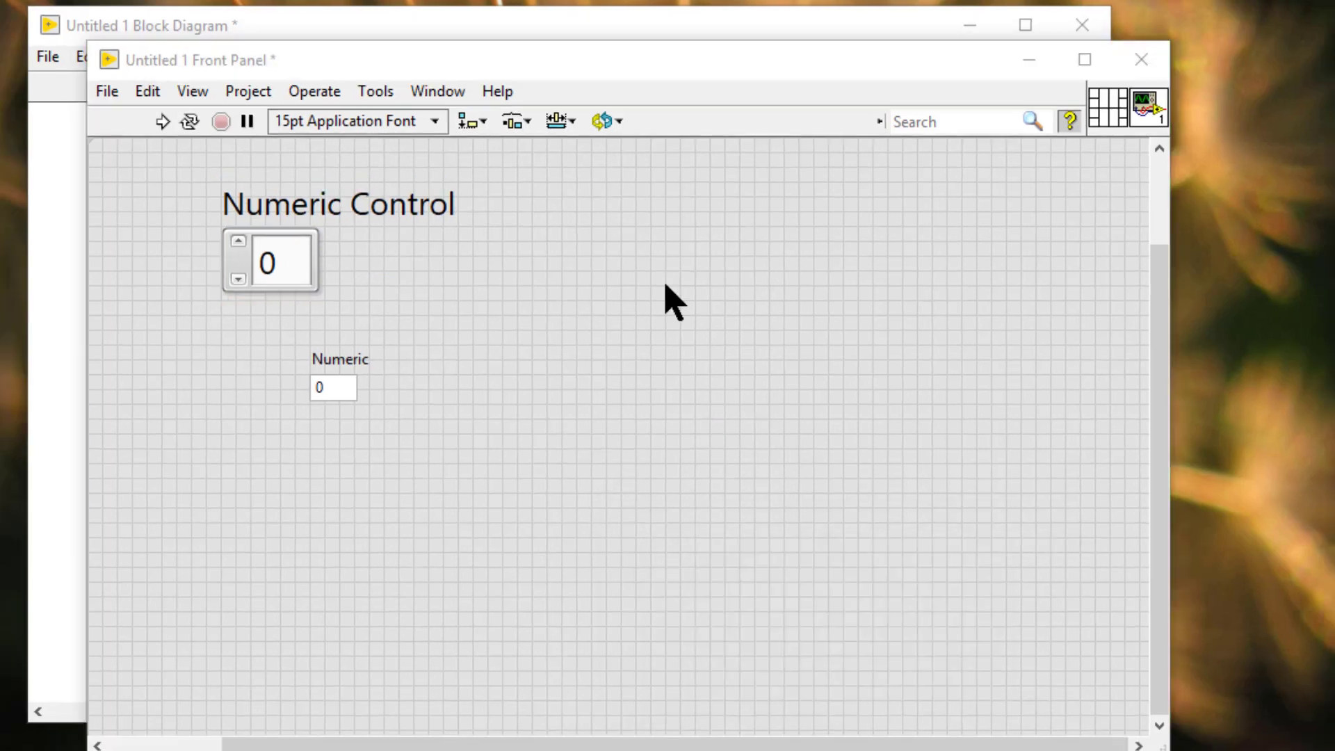
key("ctrl+h")
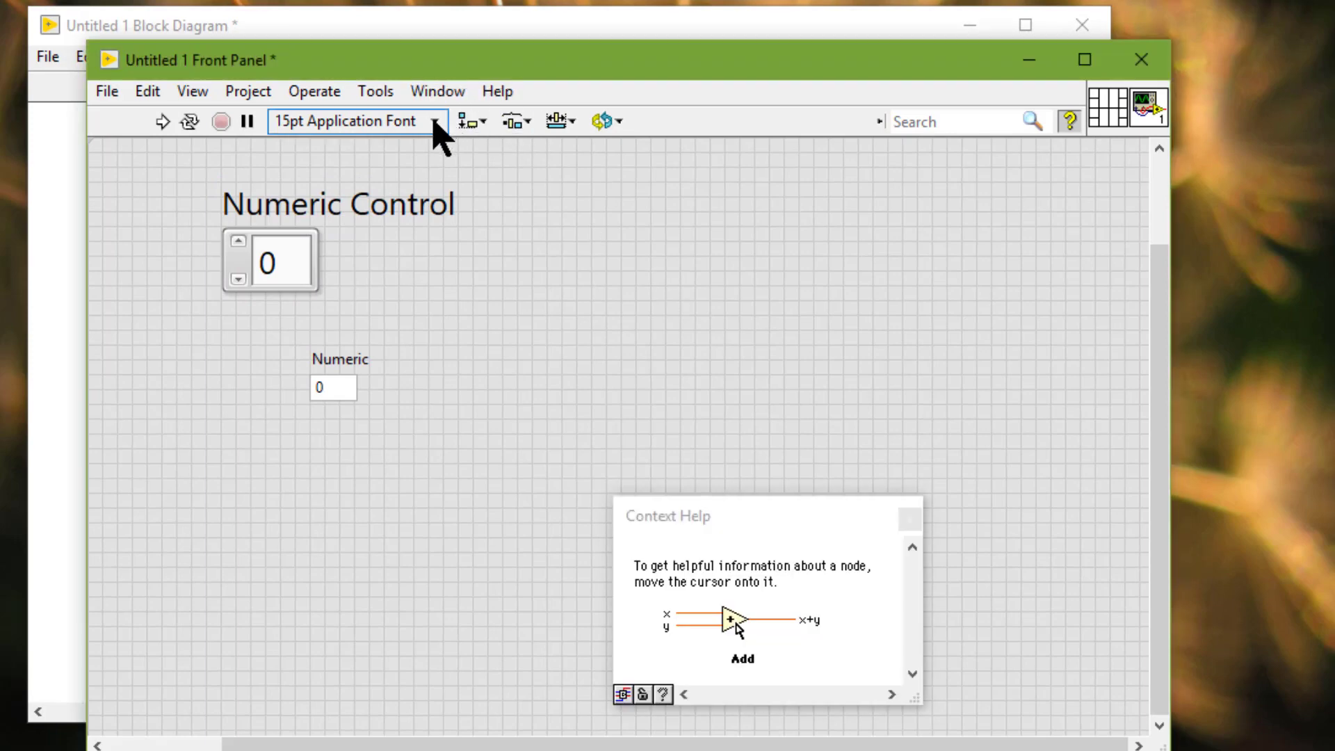
Step: Set the front panel's default font color to red, with no object selected
left_click(434, 122)
mouse_move(417, 358)
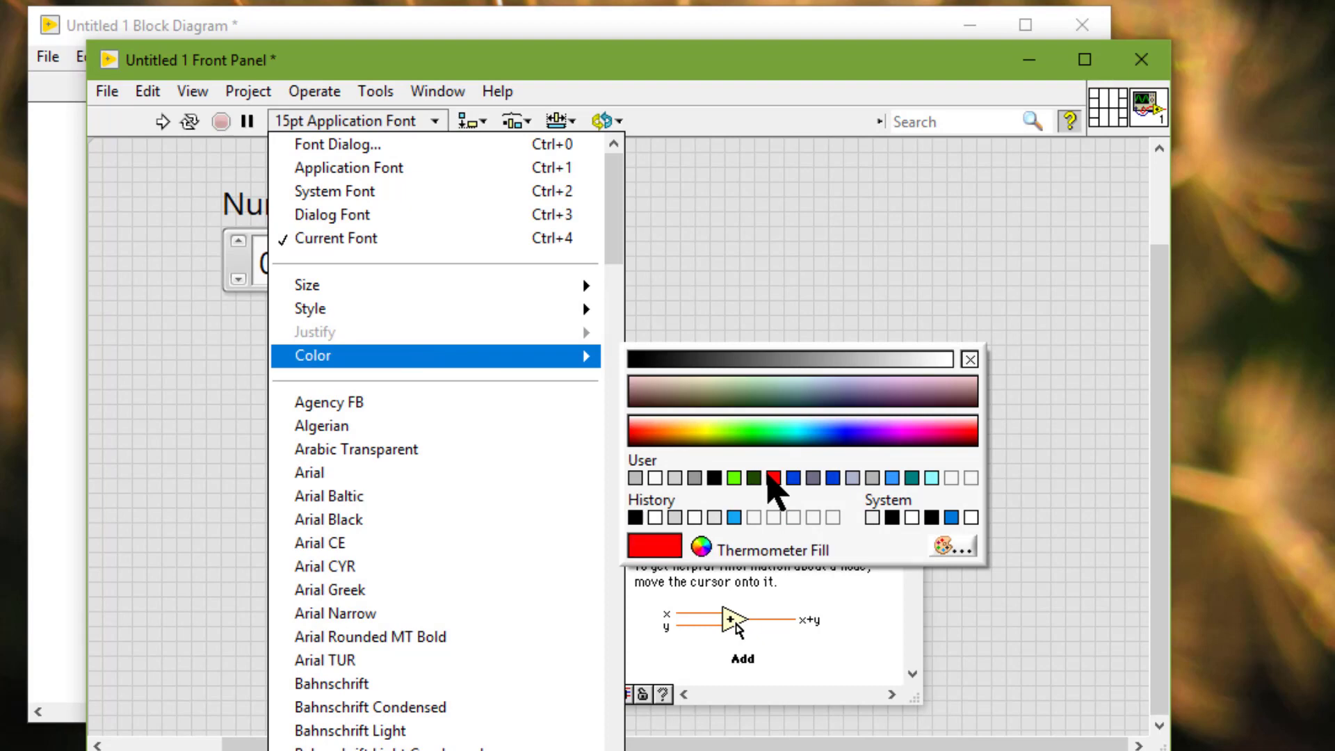
left_click(773, 478)
Step: Toggle the Strikeout style on the Silver Numeric Control's label
left_click(378, 194)
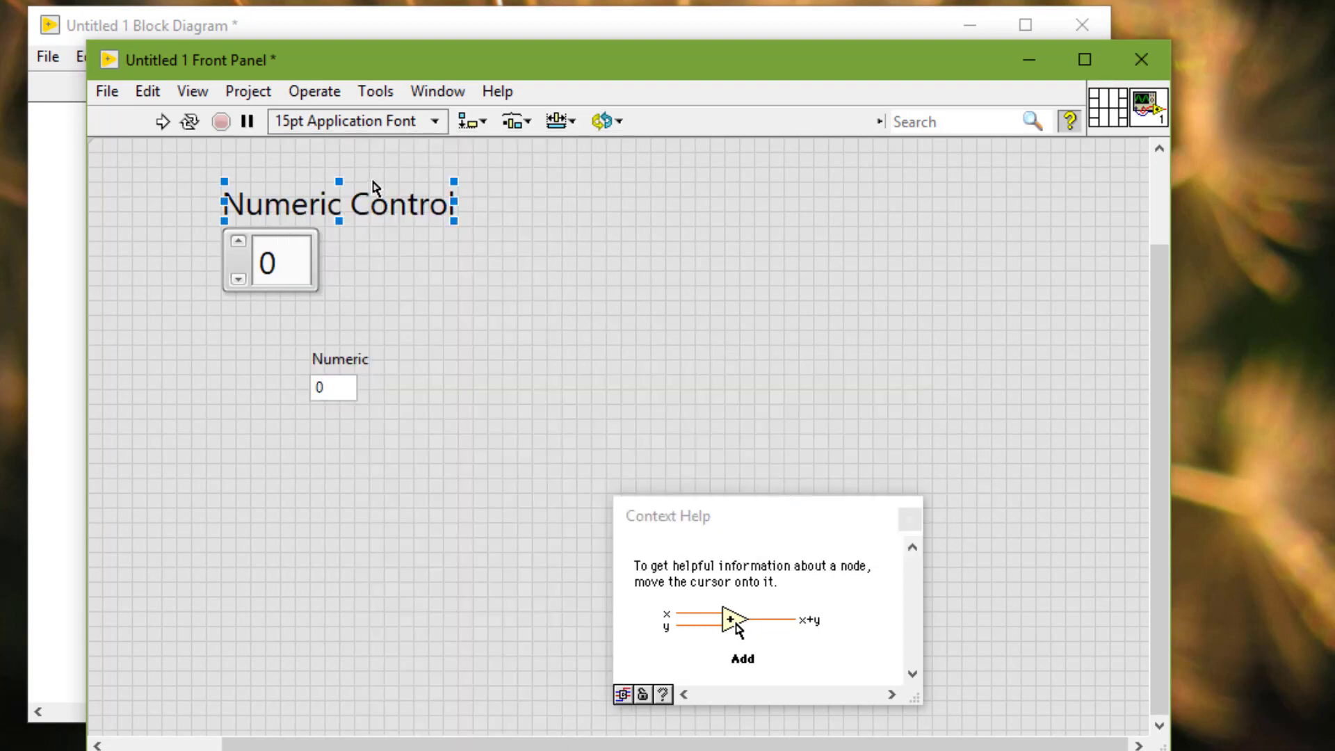
left_click(324, 117)
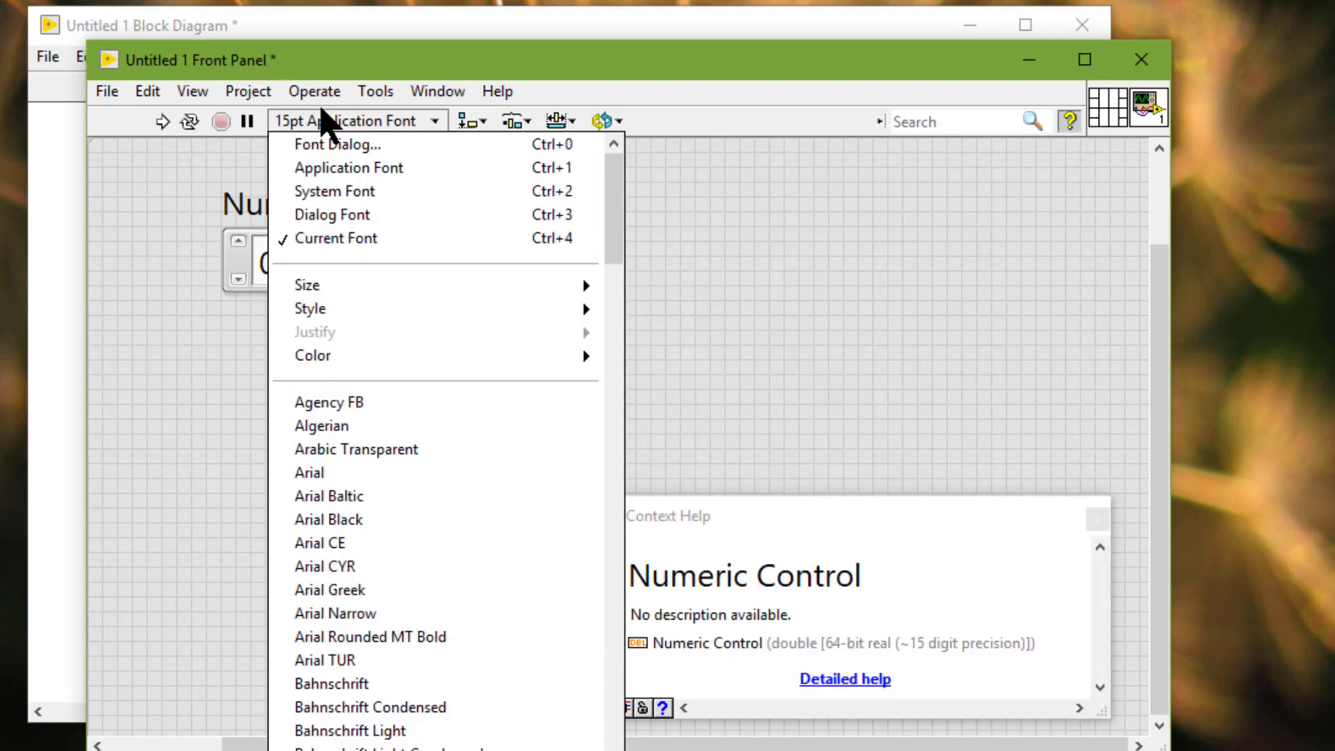
mouse_move(373, 319)
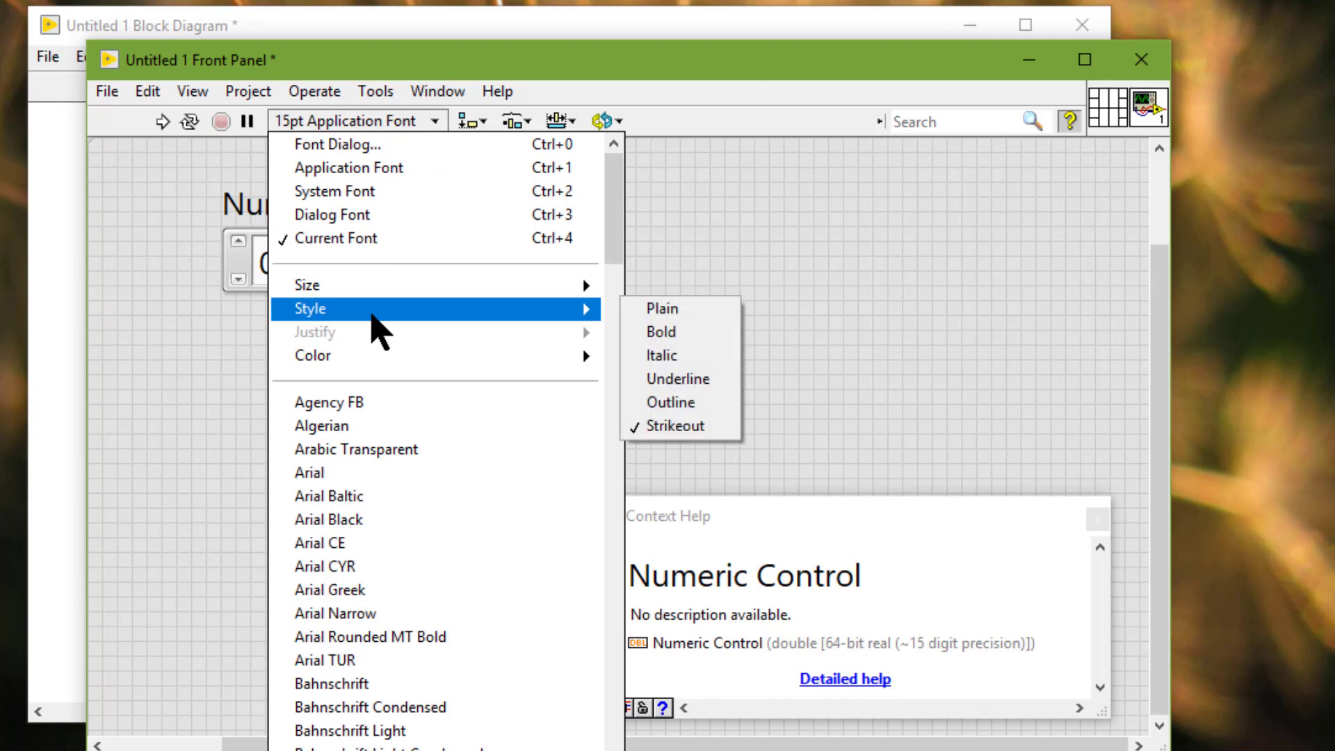
left_click(688, 431)
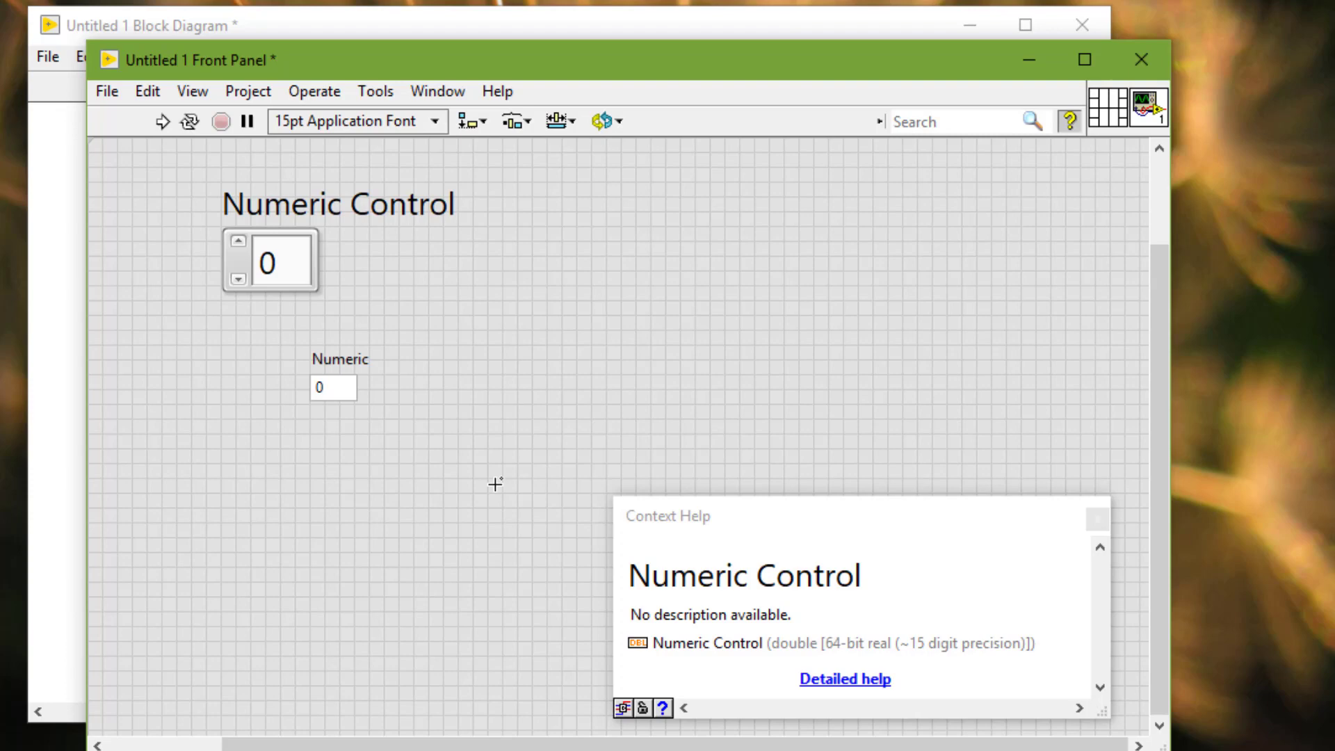
Step: Place a Modern-style Numeric Control on the front panel below the System-style Numeric control, keeping its default label
right_click(543, 381)
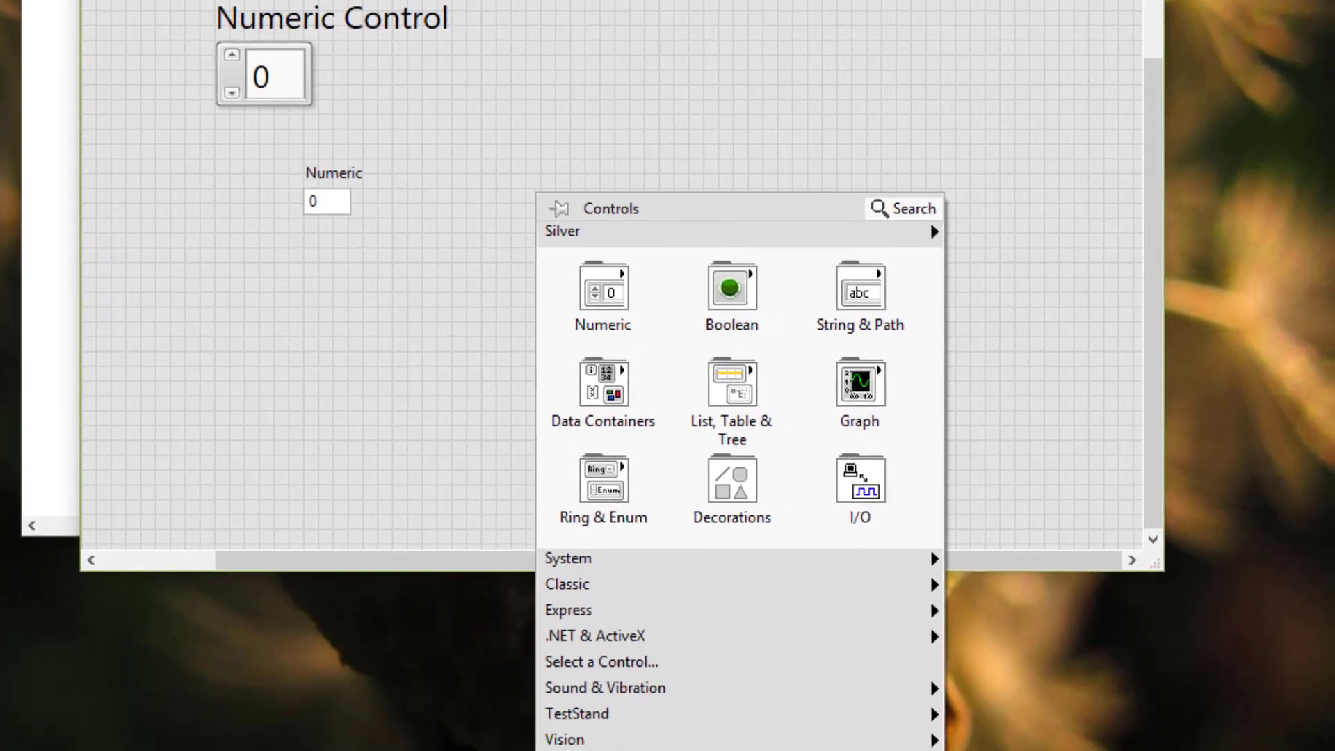
left_click(621, 734)
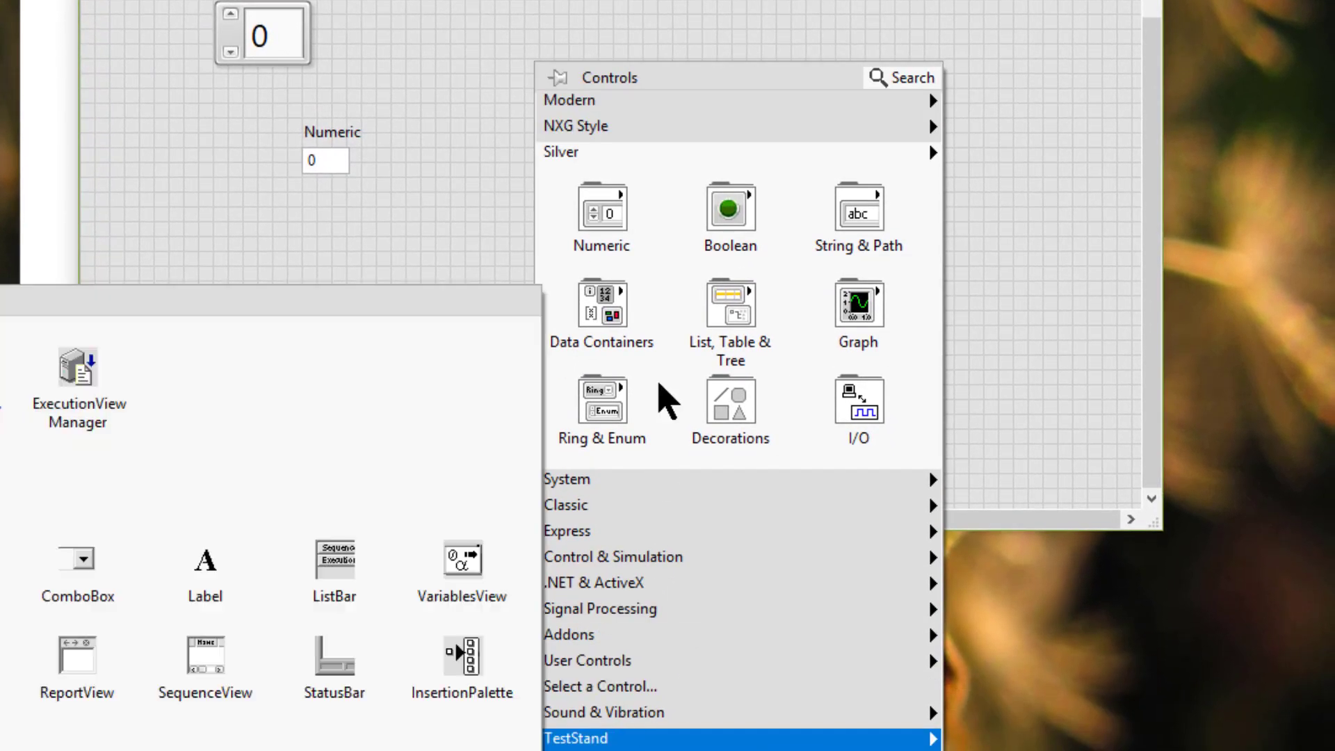
mouse_move(629, 99)
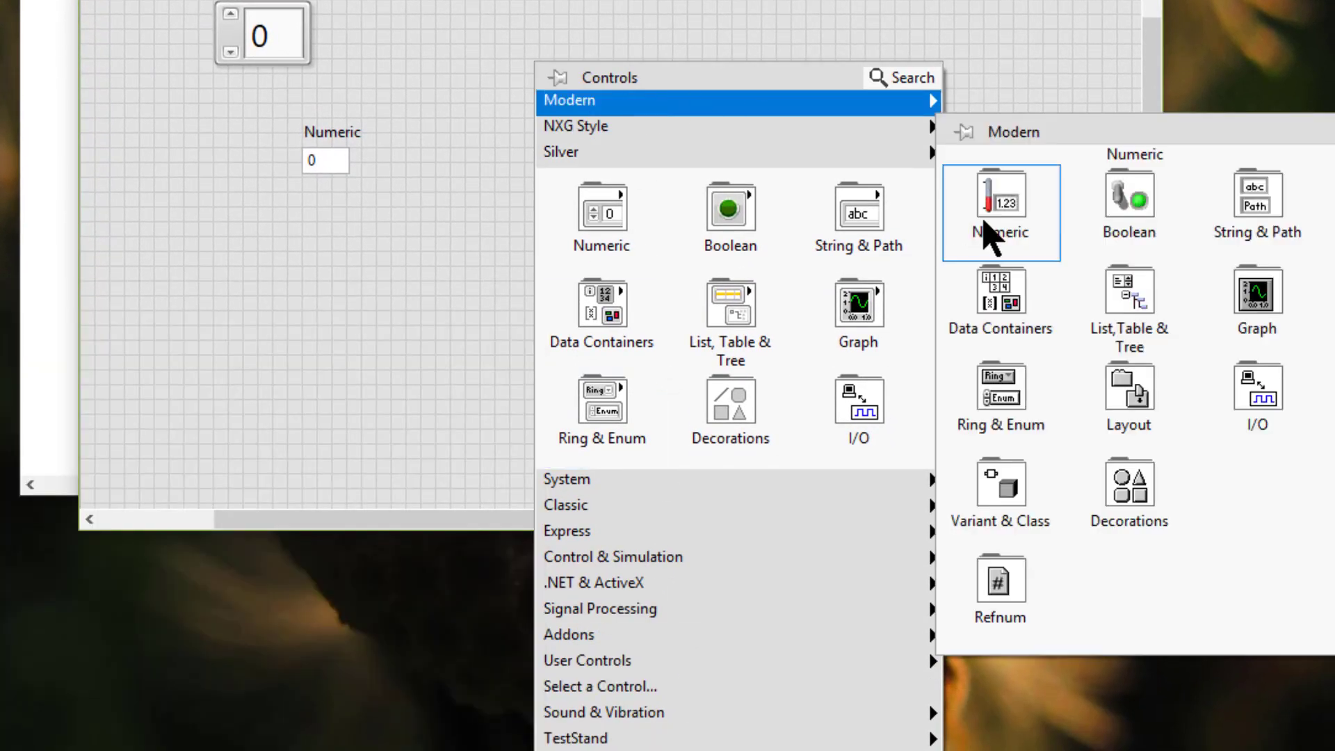
mouse_move(983, 222)
left_click(1199, 289)
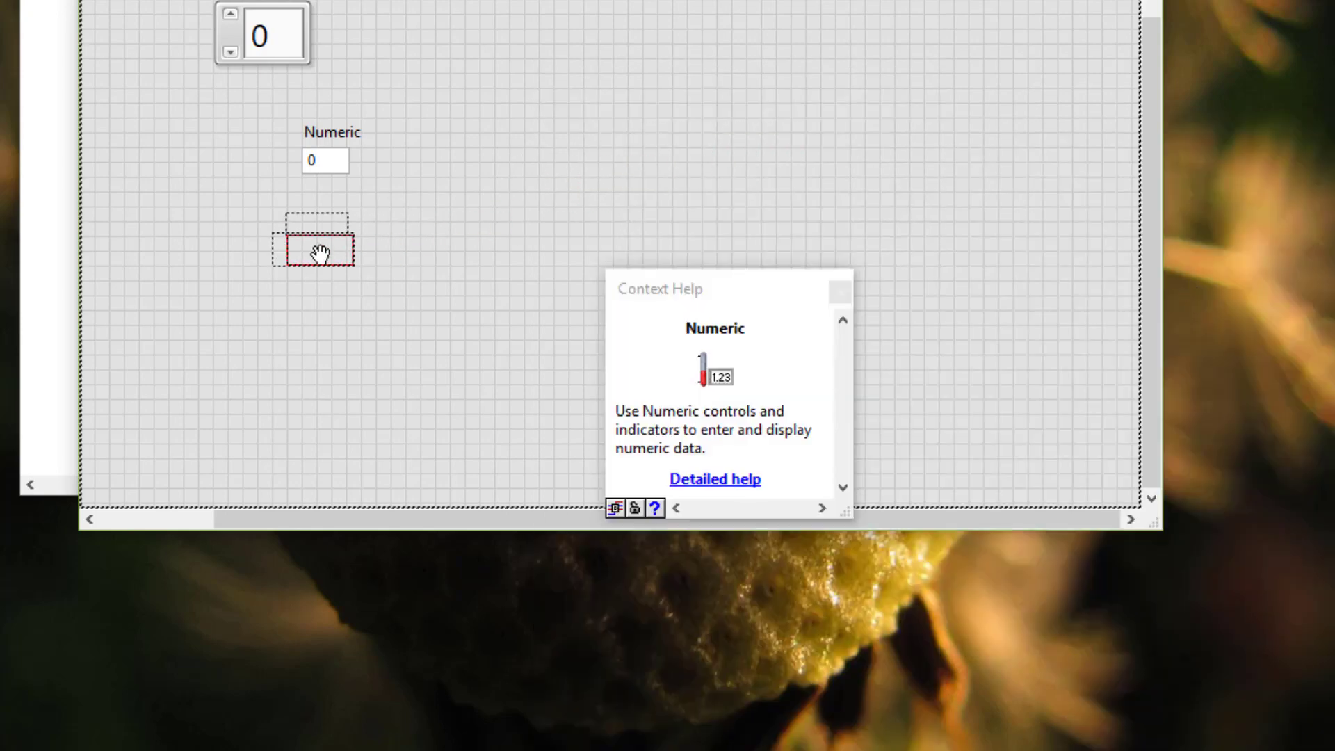
left_click(320, 252)
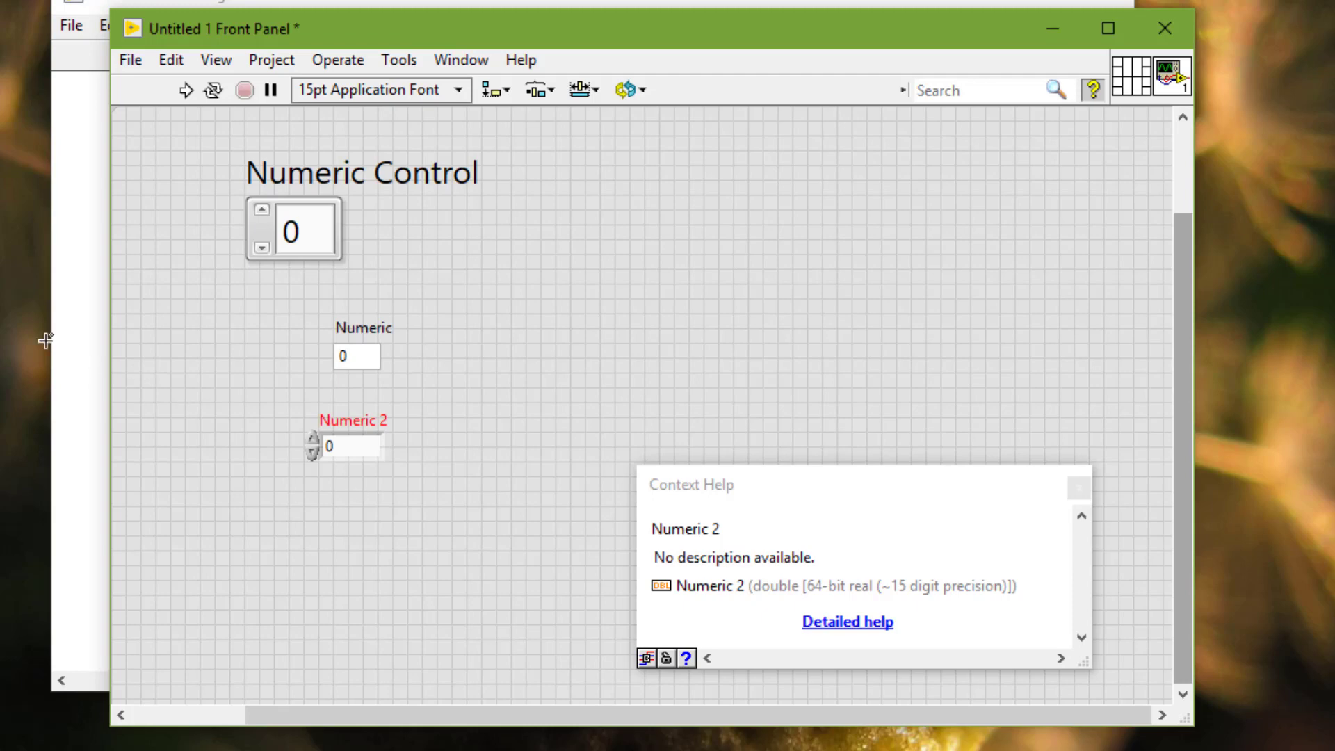
Step: Review the front panel's default font settings, moving the Context Help window clear of the dialog, and close them without changes
left_click_drag(202, 173, 353, 125)
left_click(401, 90)
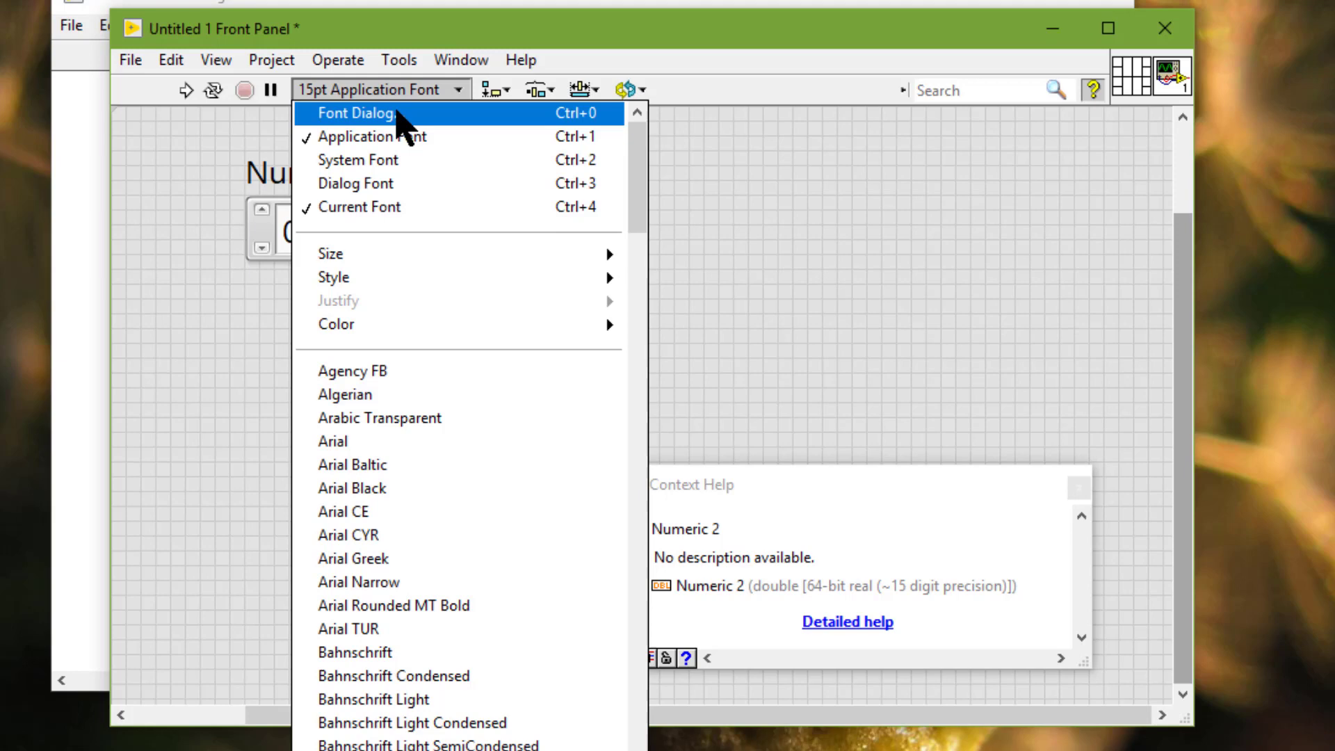
left_click(400, 118)
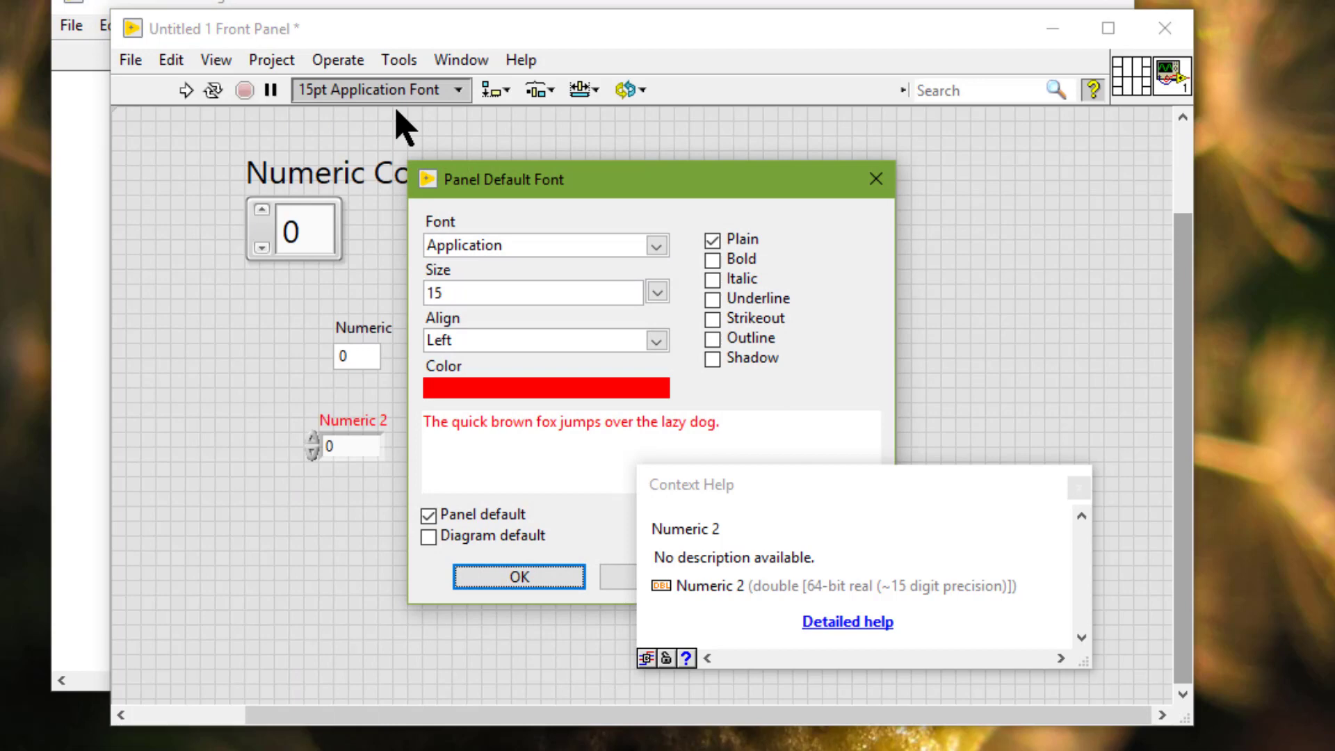
mouse_move(467, 518)
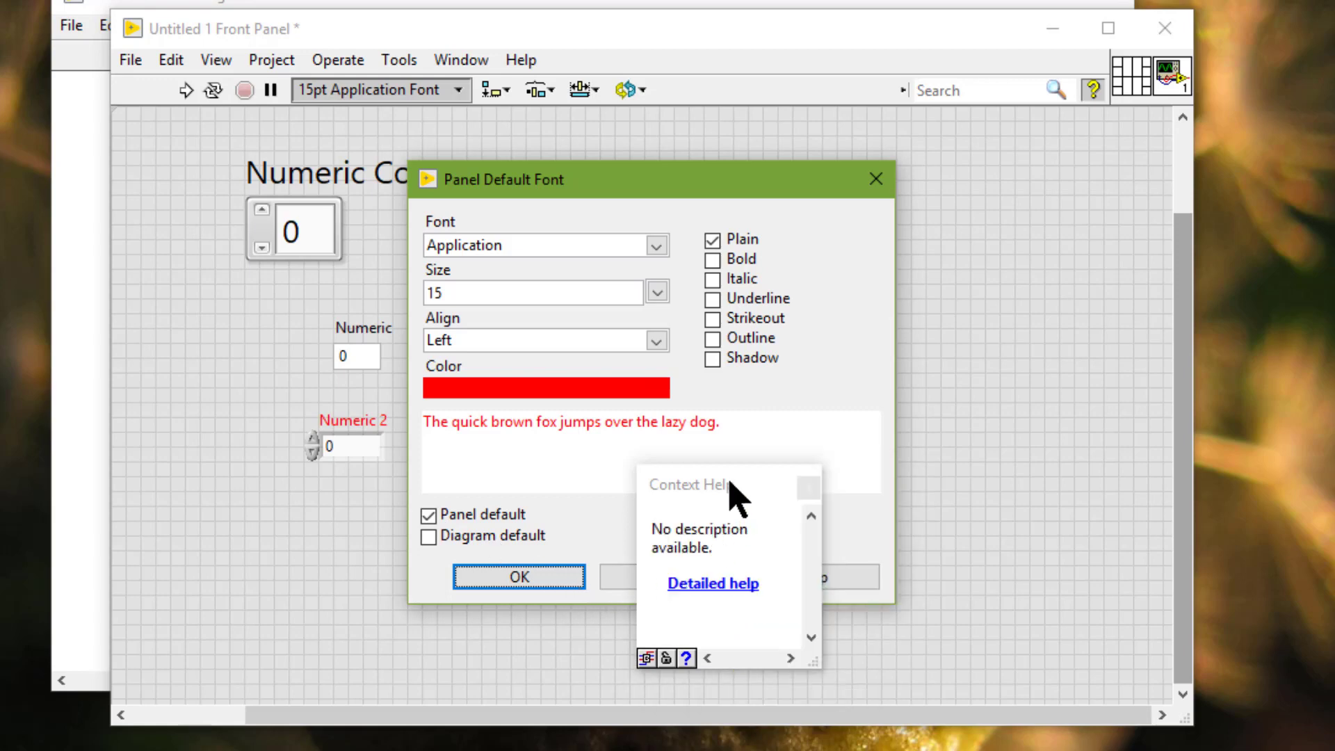
left_click_drag(729, 481, 994, 476)
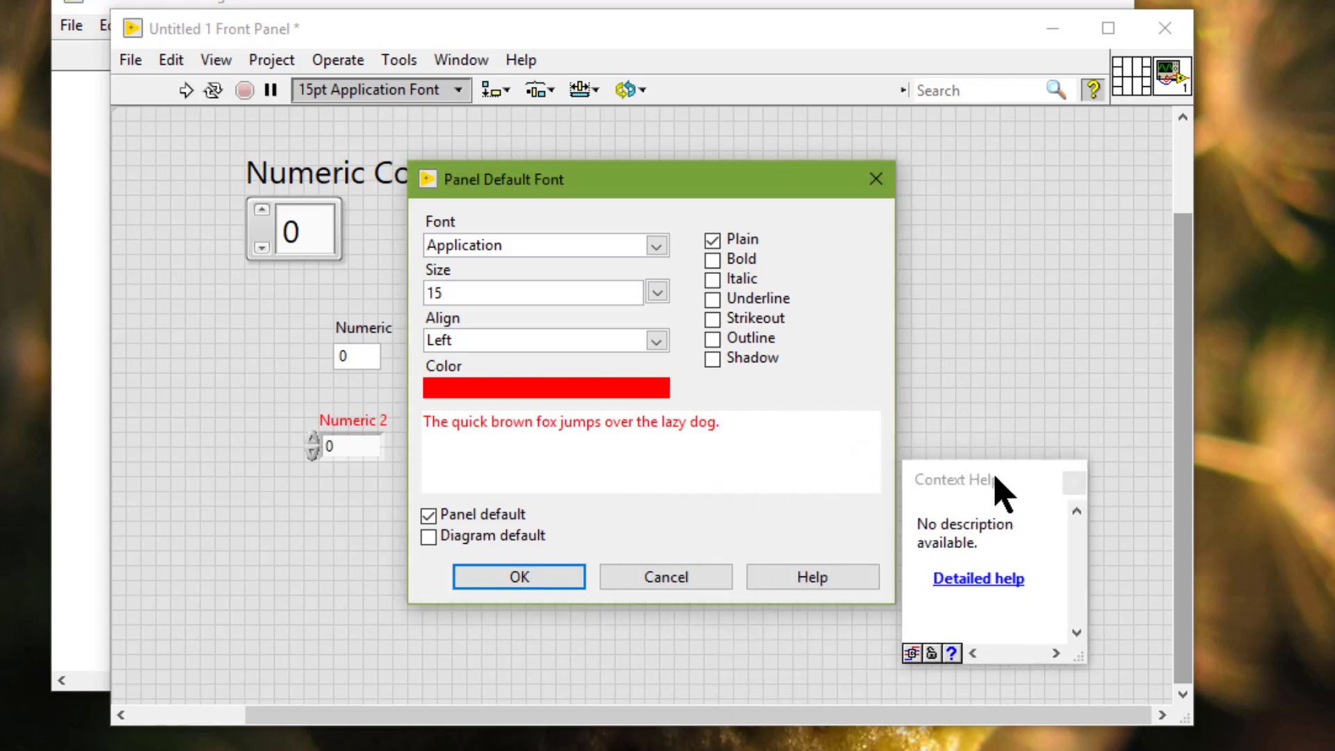
left_click(701, 579)
Step: Switch to the block diagram and set its default font size to 14, leaving the panel default unchecked
left_click(84, 269)
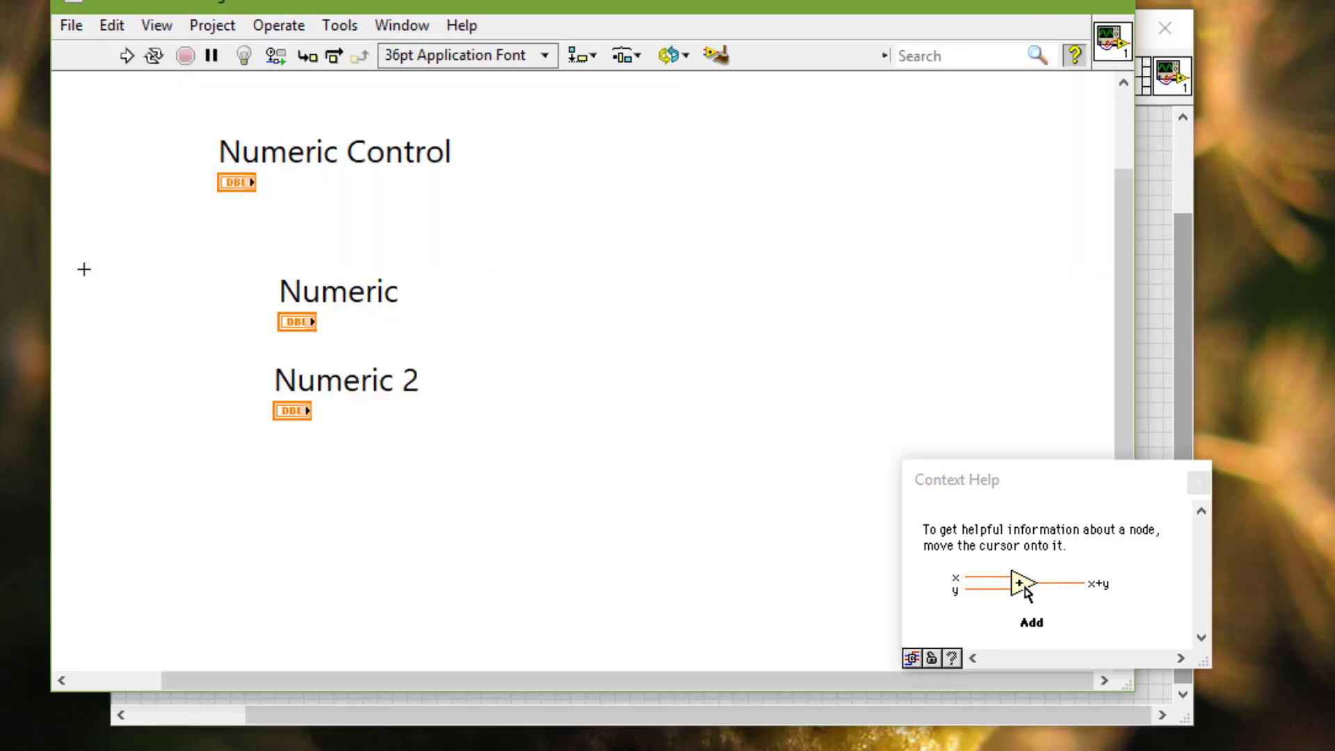
left_click(417, 57)
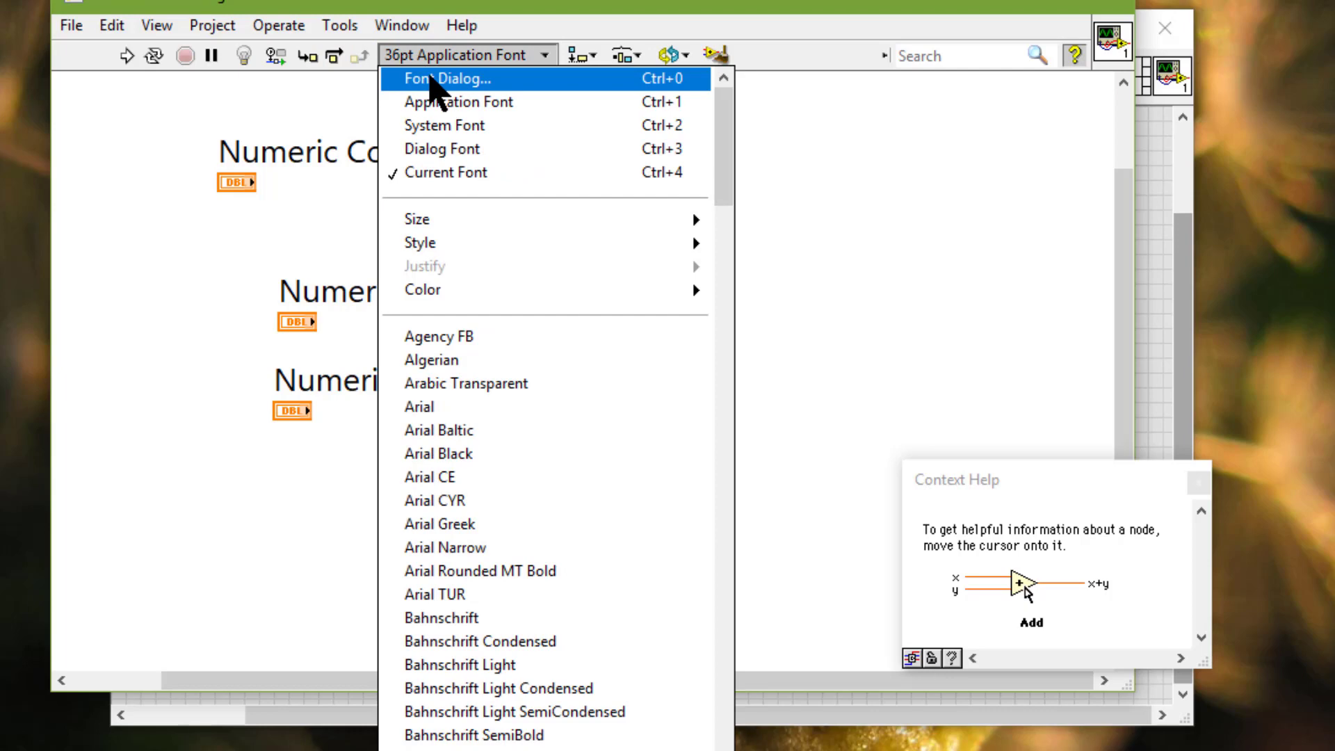
left_click(432, 81)
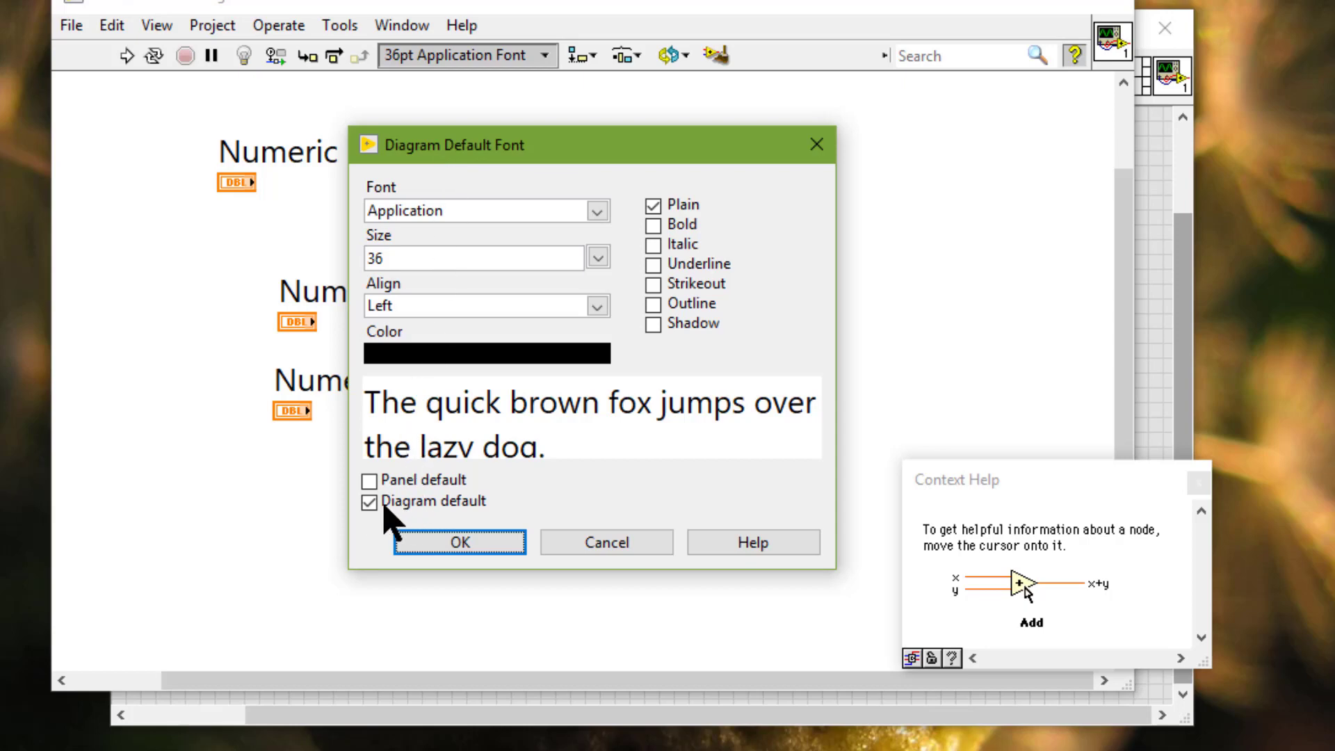
mouse_move(424, 511)
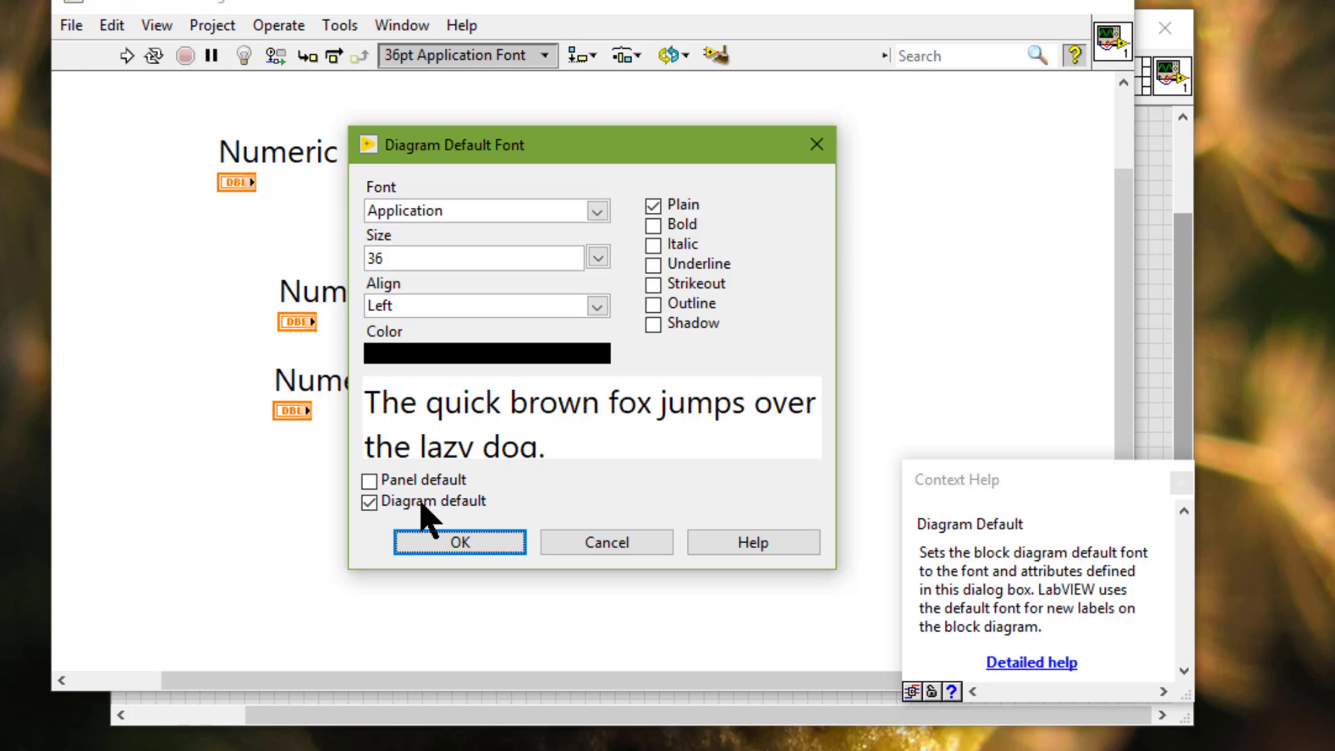
left_click(597, 259)
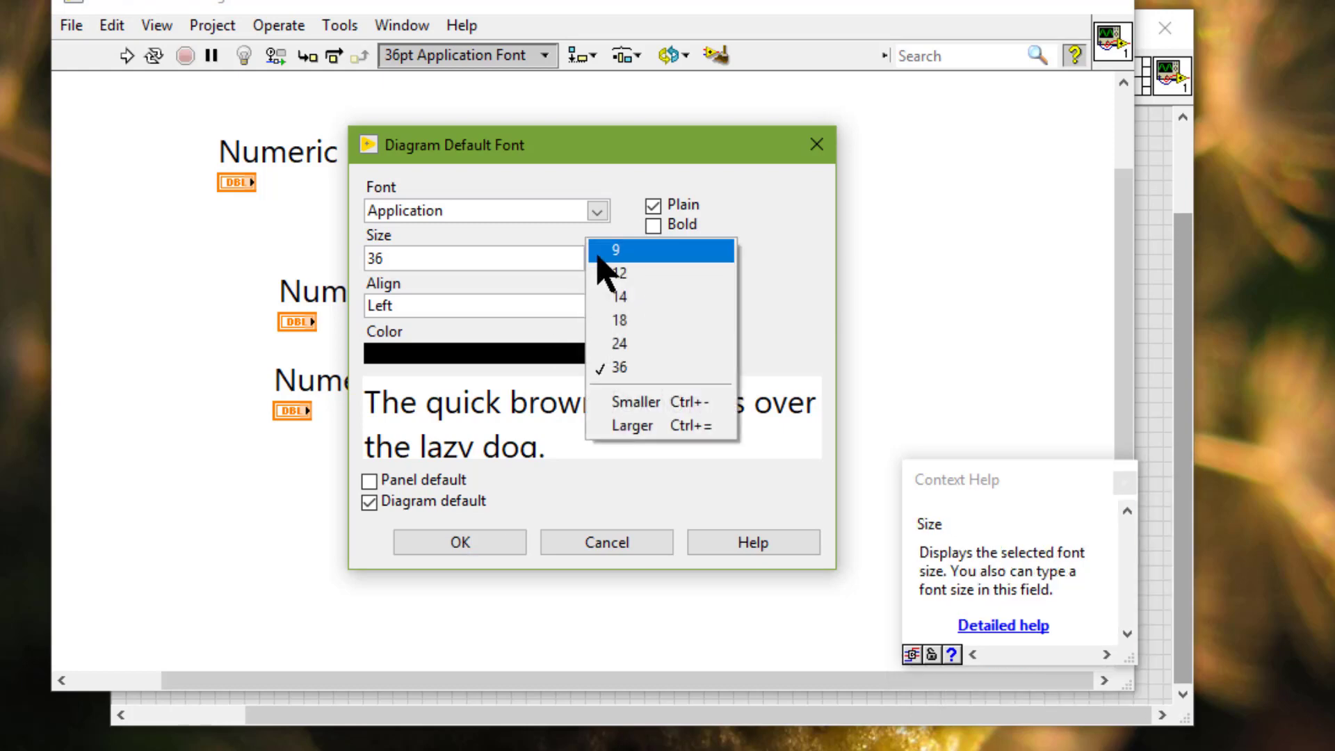
left_click(649, 297)
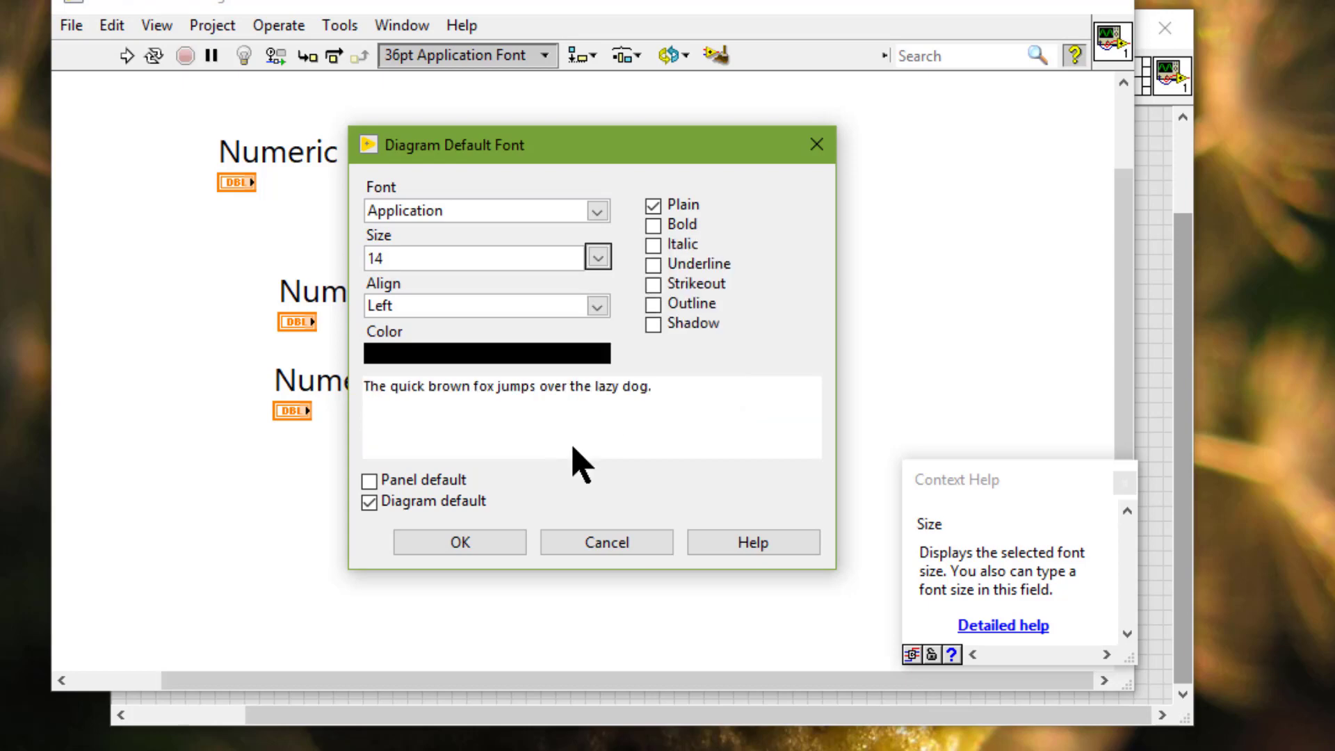
left_click(502, 543)
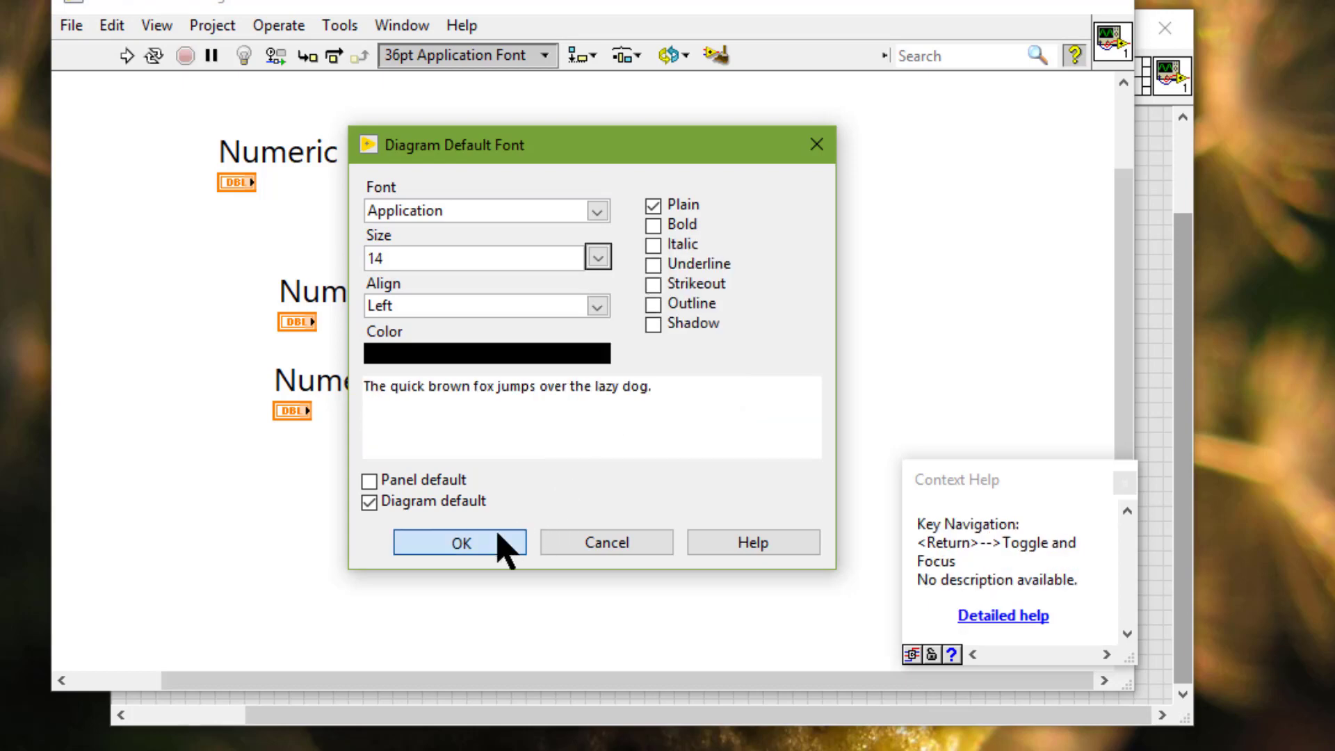
Step: Add a free label reading "Block diagram" below the Numeric 2 terminal, and return to the front panel
double_click(291, 502)
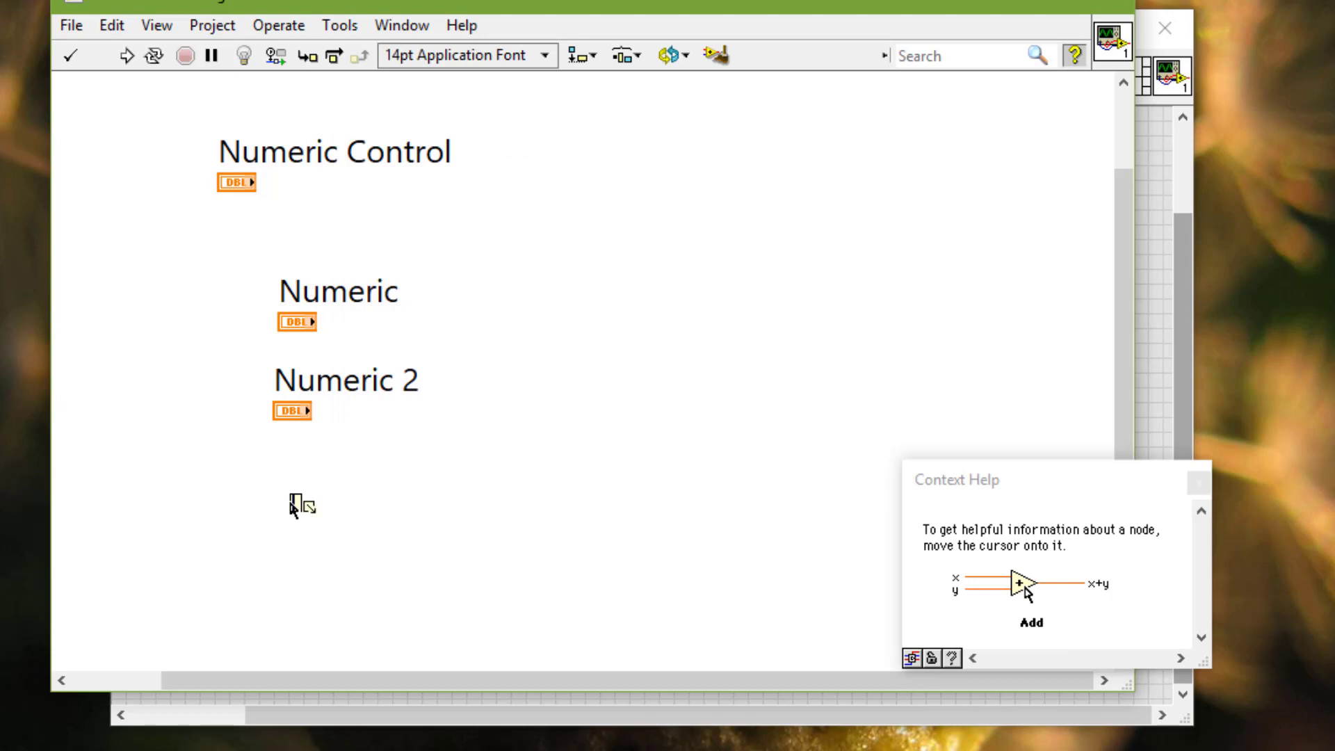
type("Block diagram")
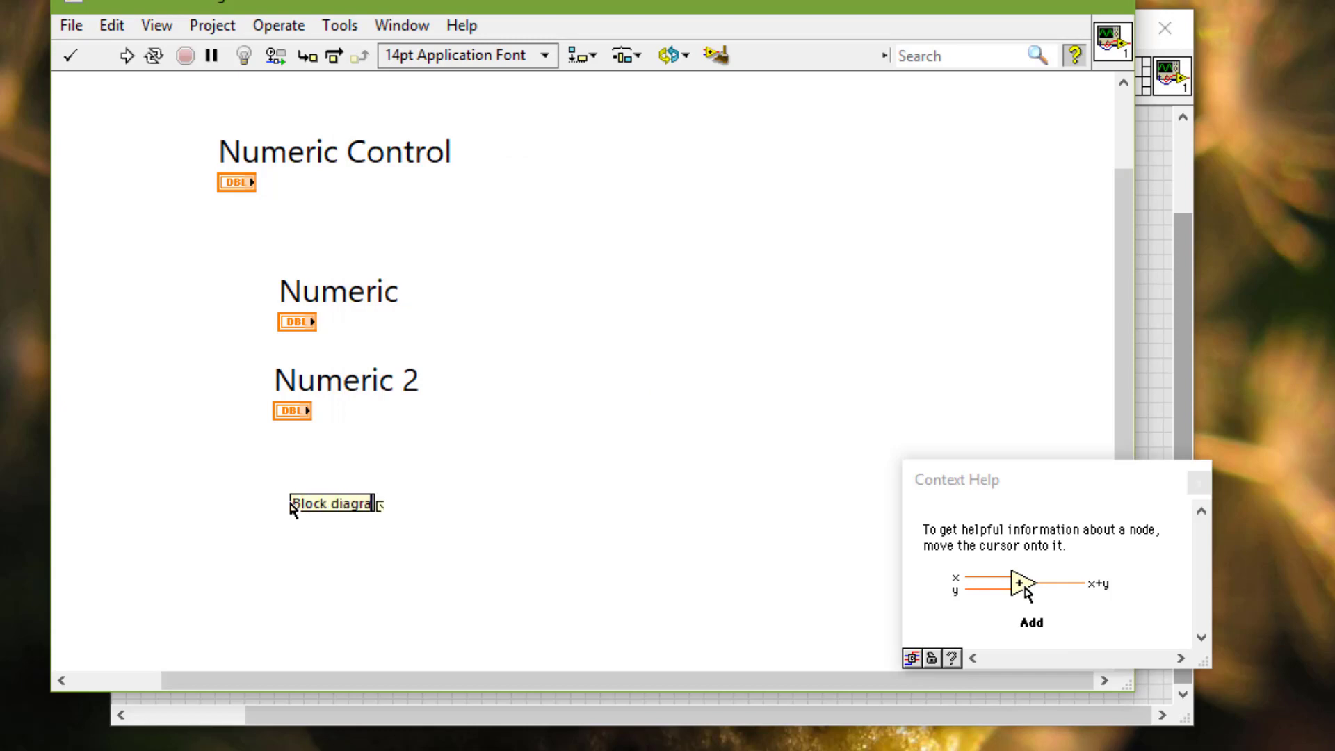
left_click(1159, 342)
Step: Set the front panel's default font to size 24 and black, leaving the diagram default unchecked
left_click_drag(464, 213, 239, 125)
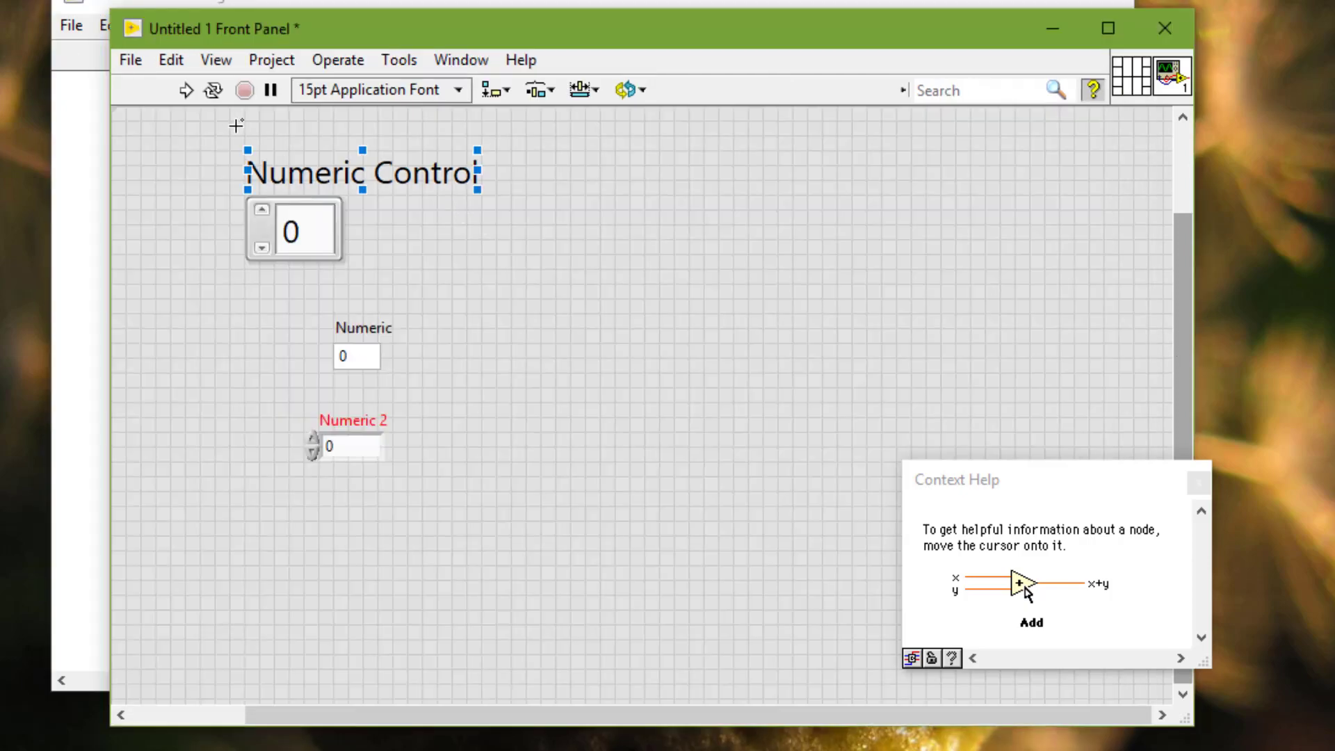
left_click(351, 97)
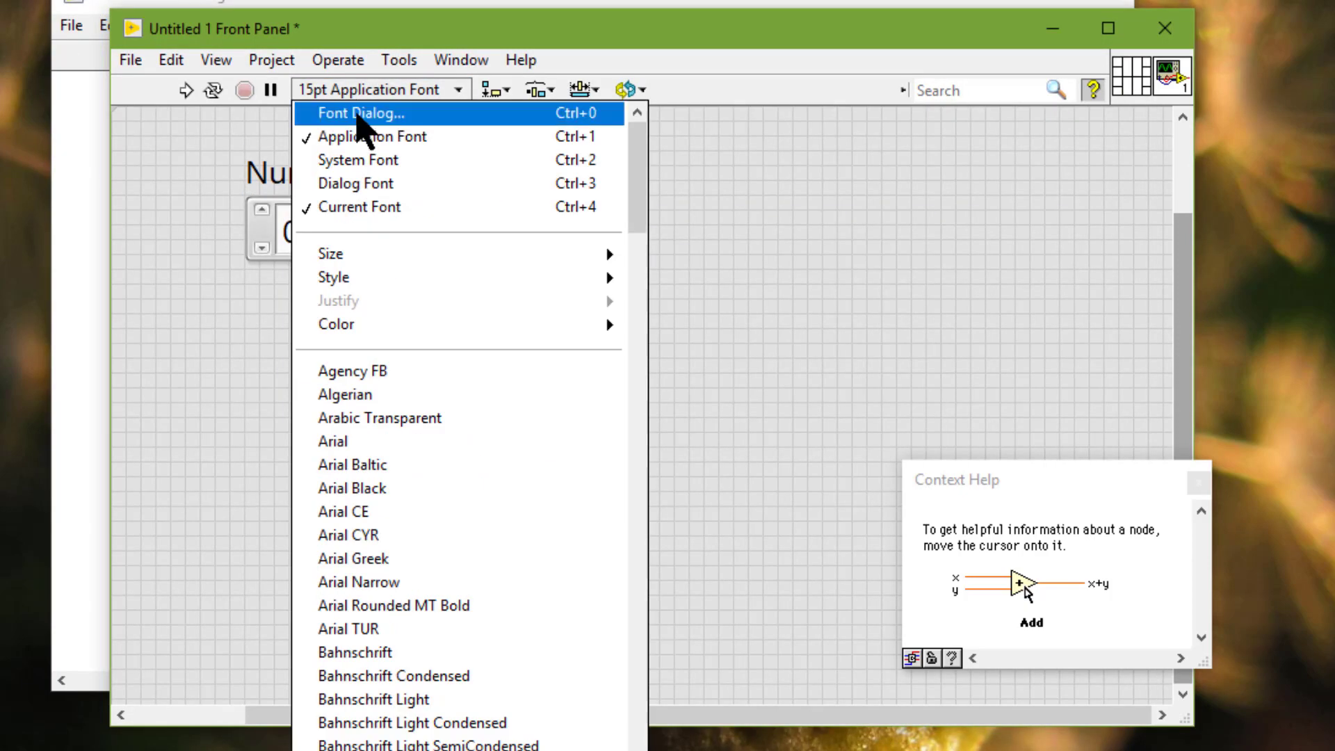
left_click(356, 114)
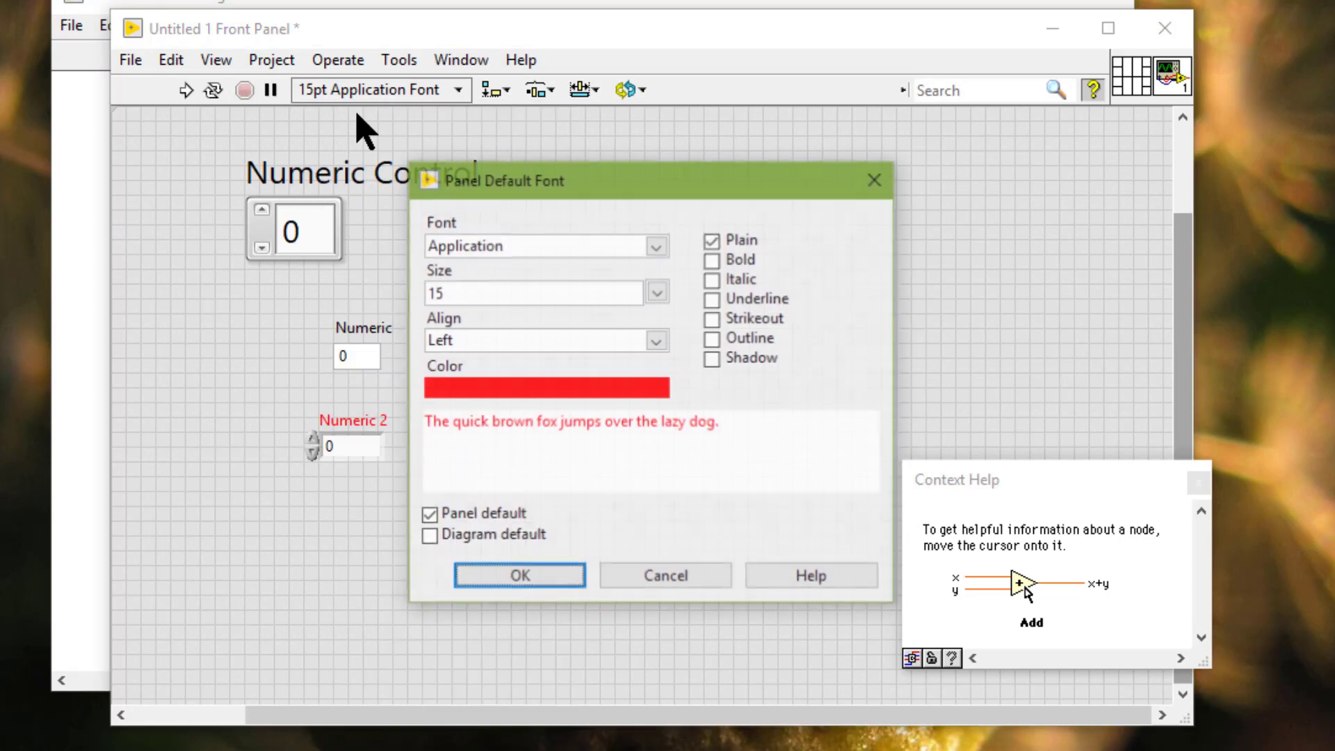
left_click(657, 292)
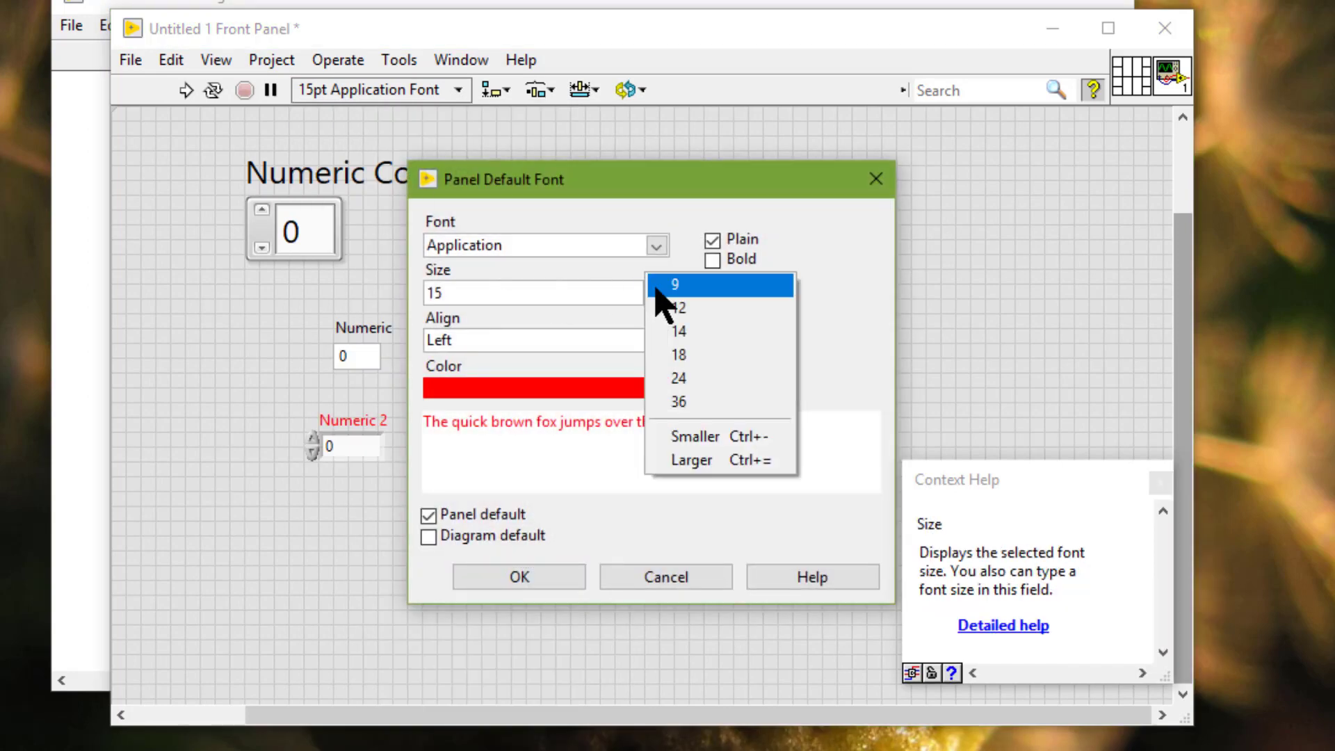
left_click(688, 379)
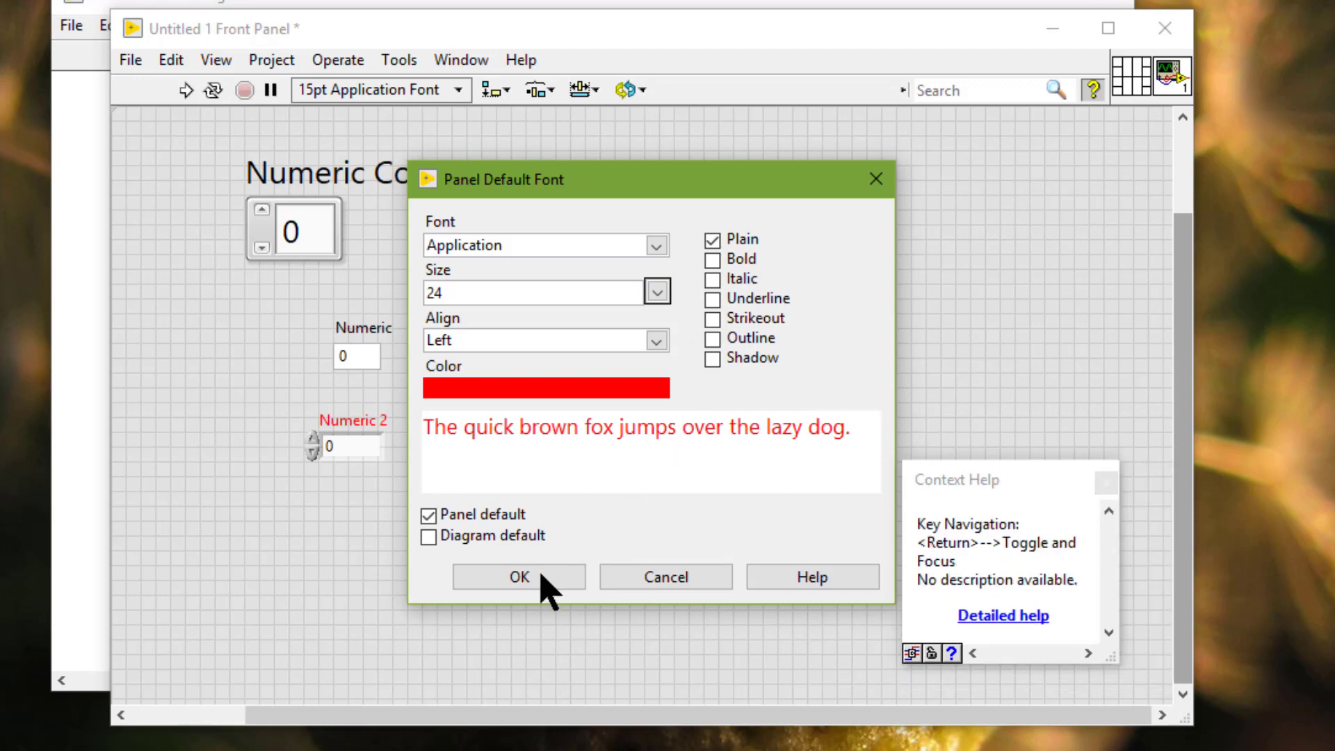
left_click(592, 388)
left_click(518, 532)
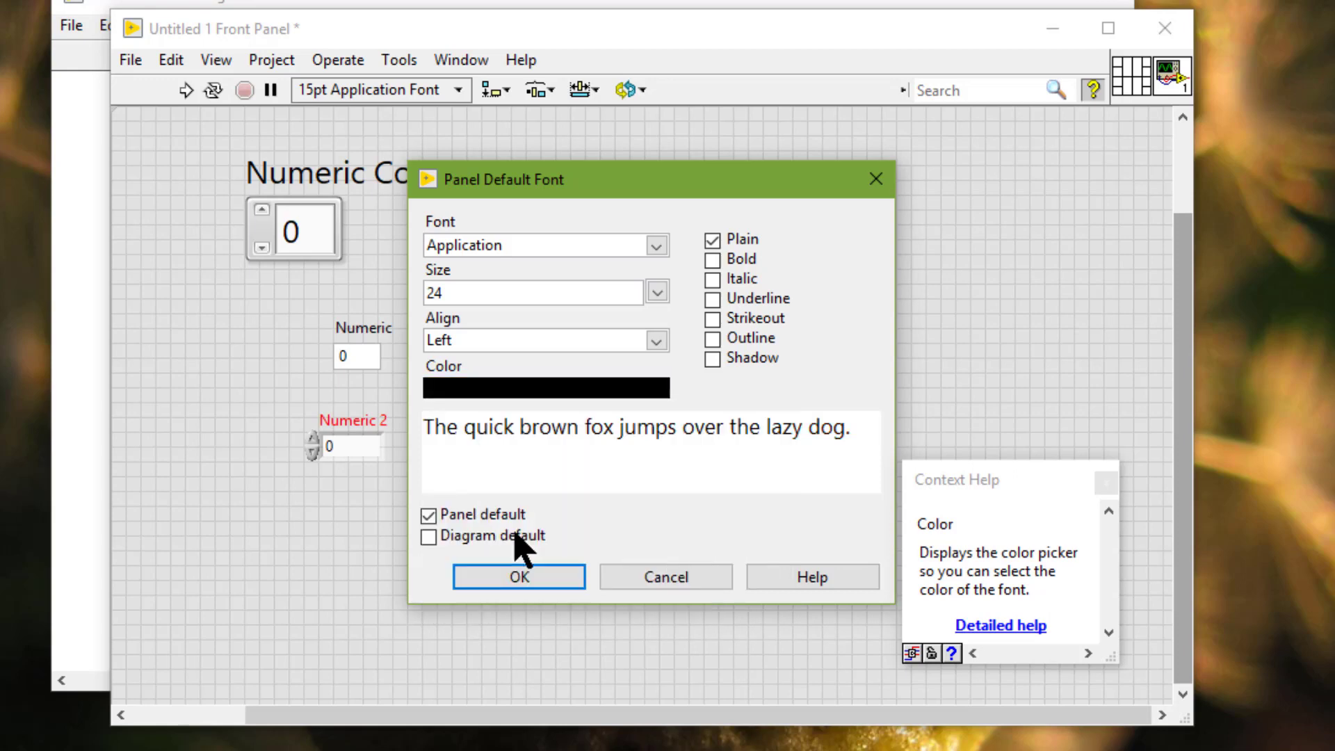
left_click(516, 576)
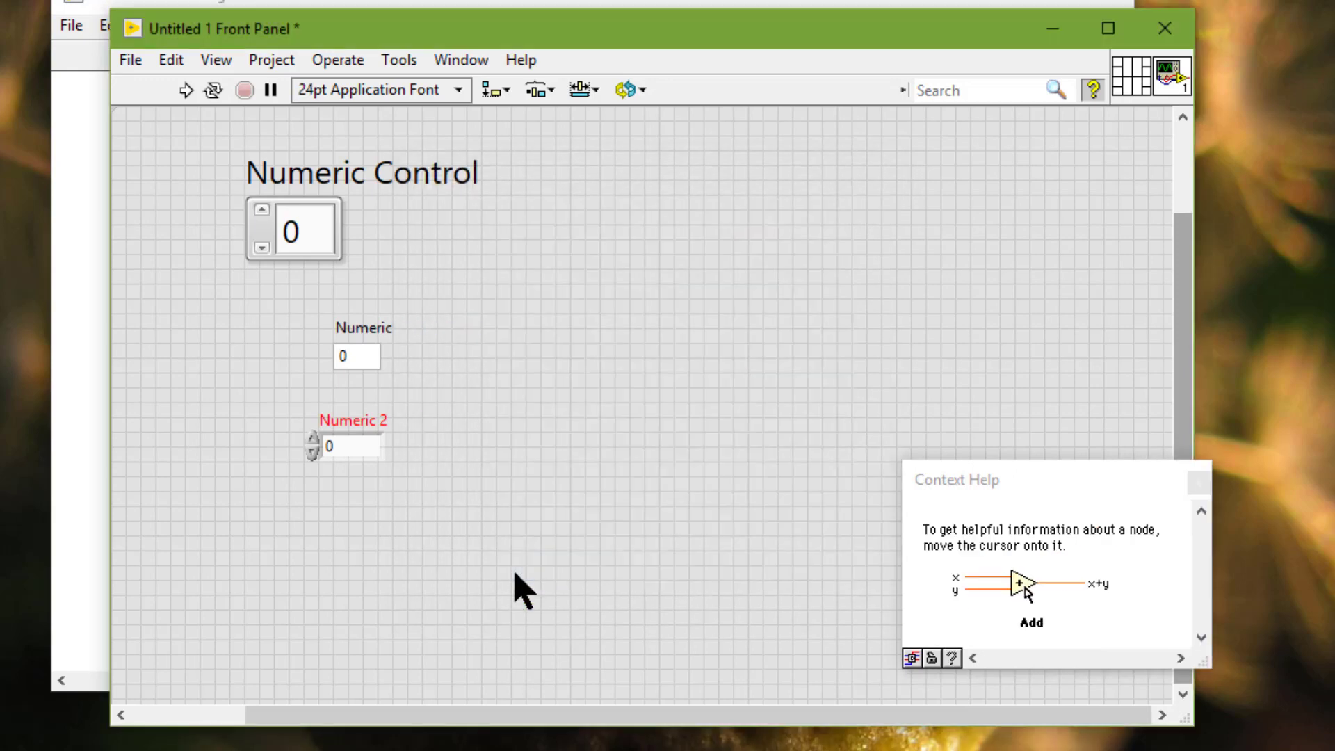
Step: Add a free label reading "Front Panel" below the Numeric 2 control
double_click(322, 556)
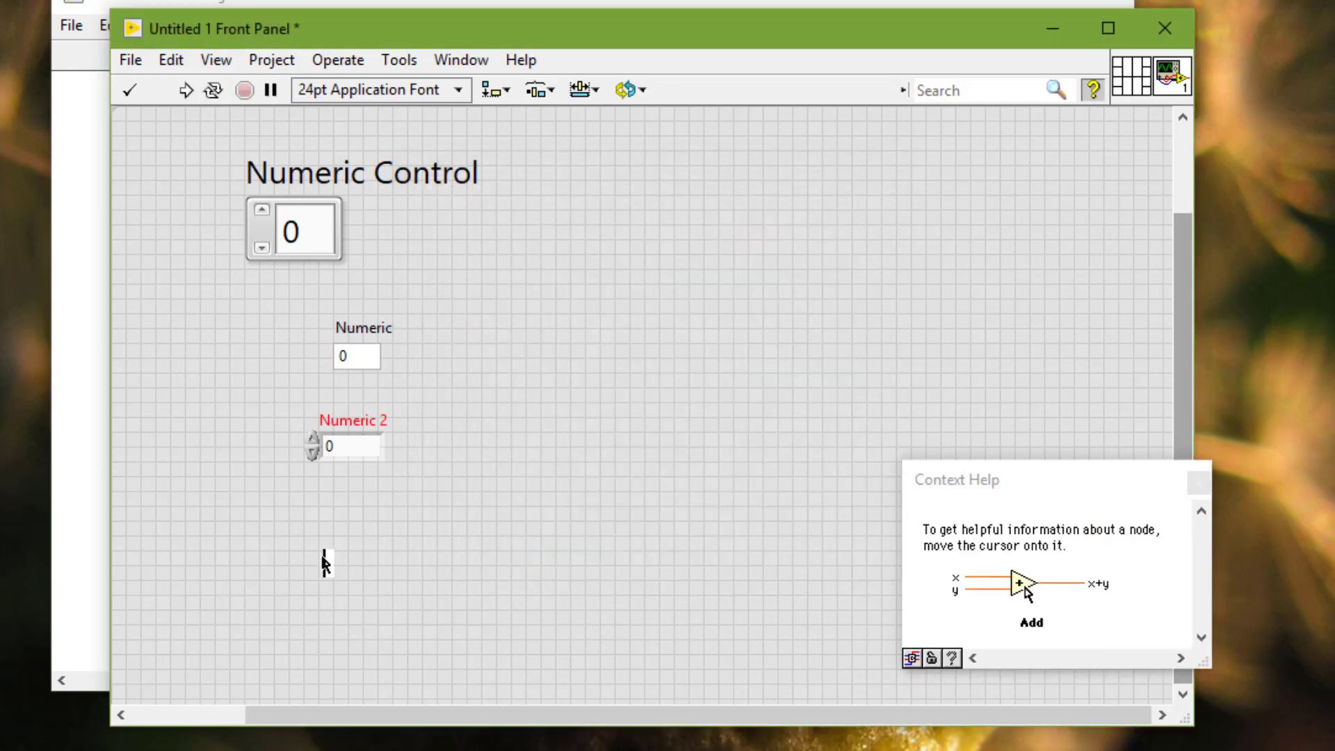
type("Front ")
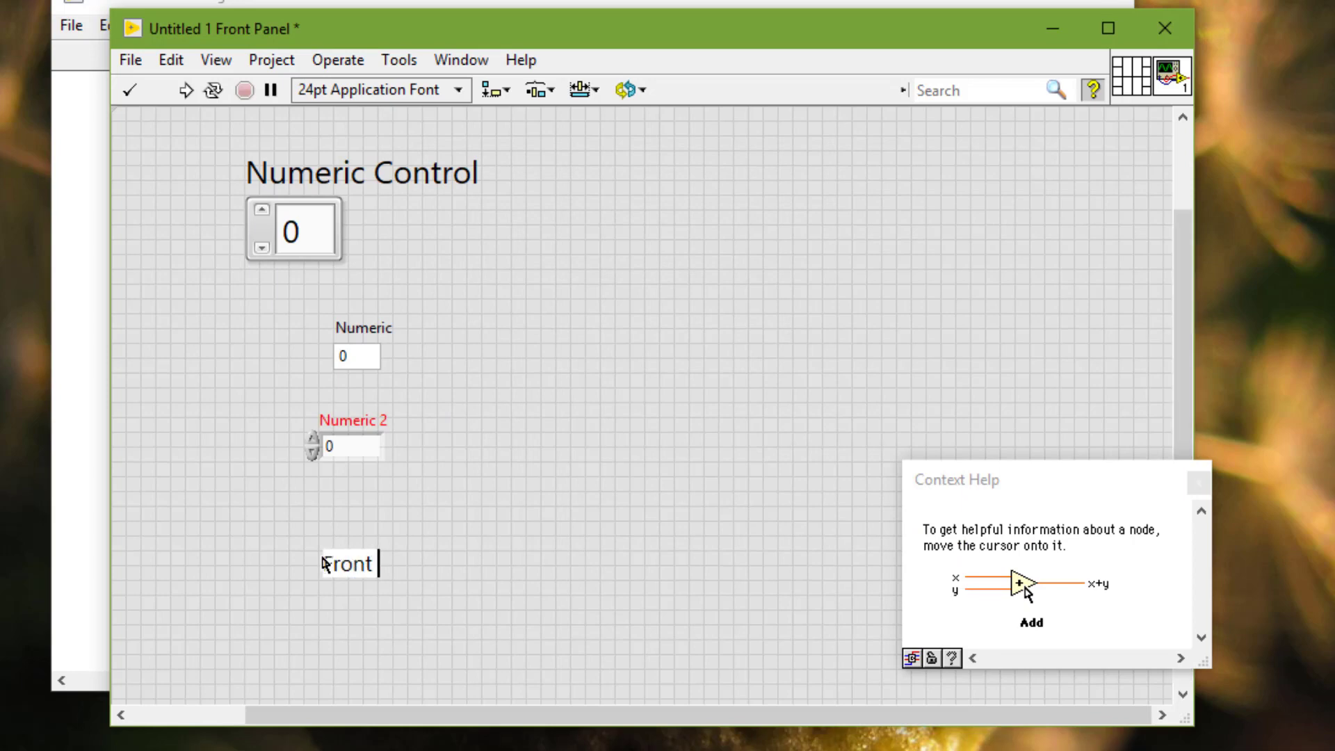
type("Panel")
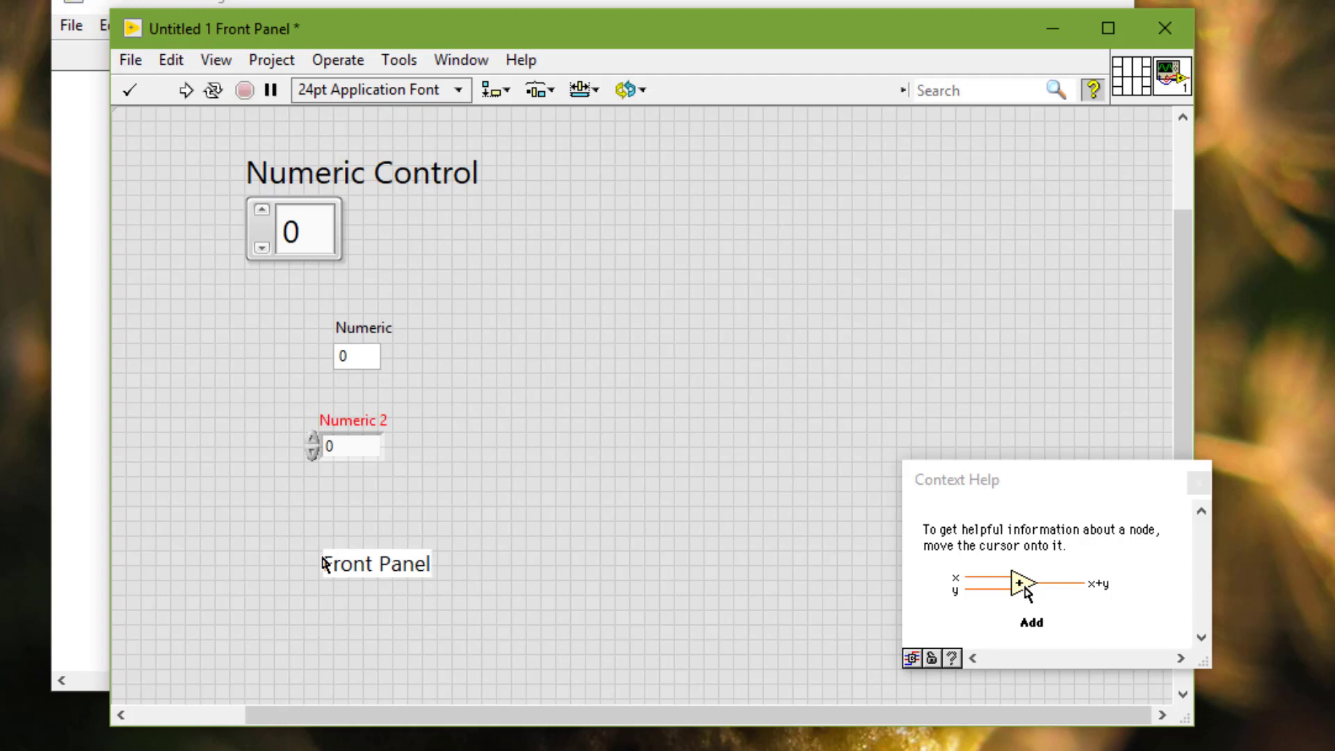
left_click(487, 450)
Step: Select the Numeric Control label and examine its context options and the size, style and color text settings
left_click(428, 172)
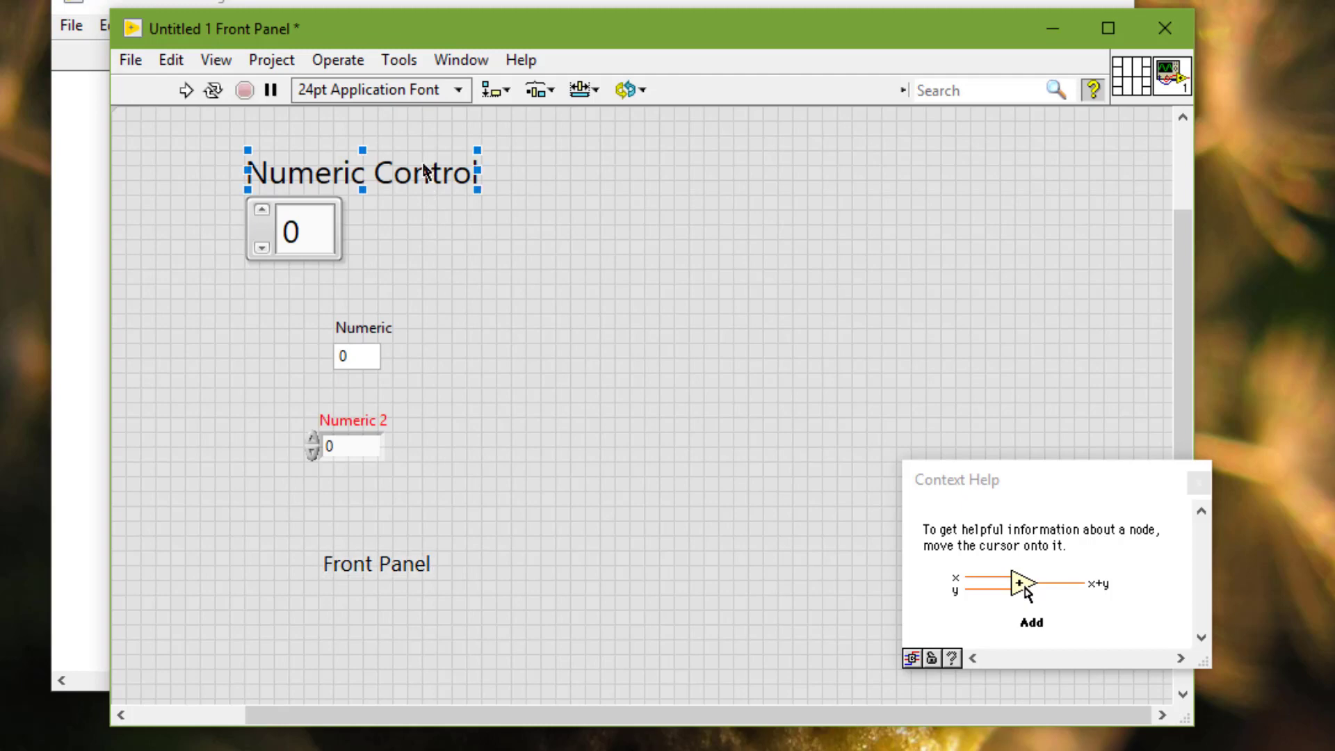
right_click(425, 170)
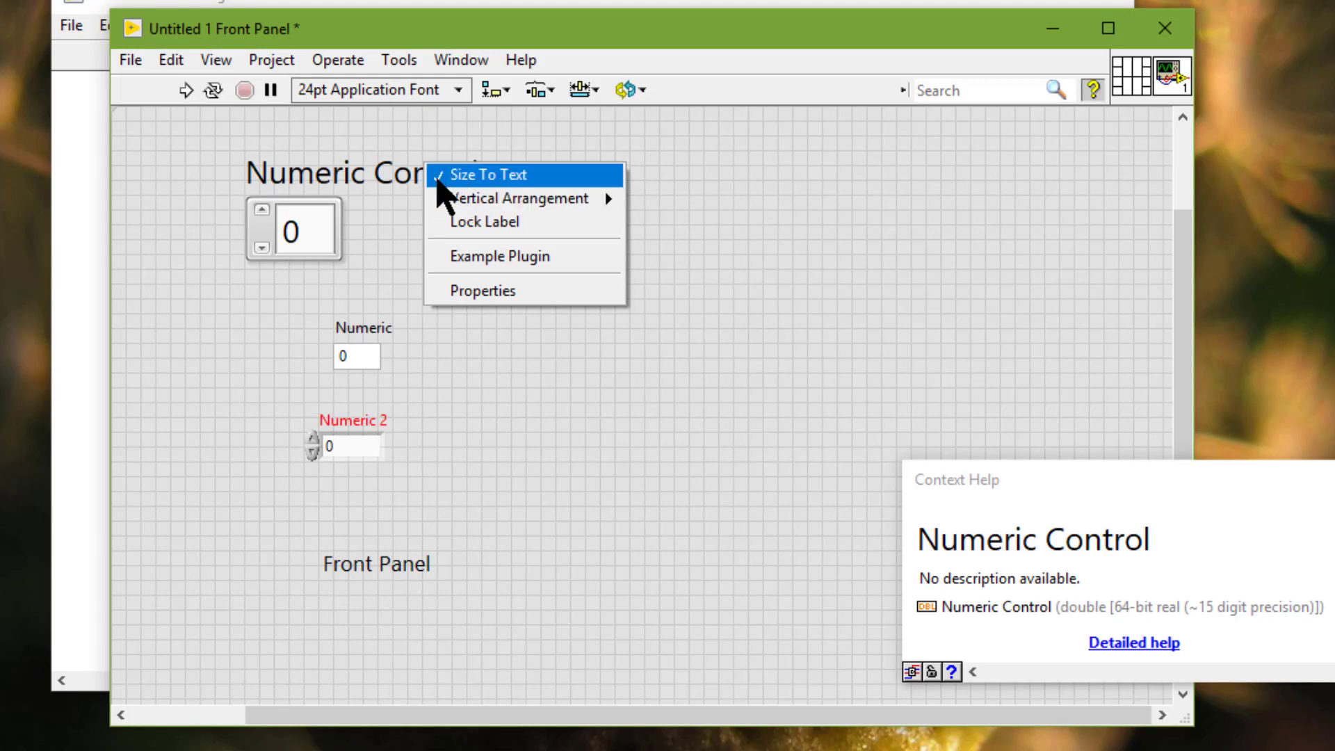
key("alt+Tab")
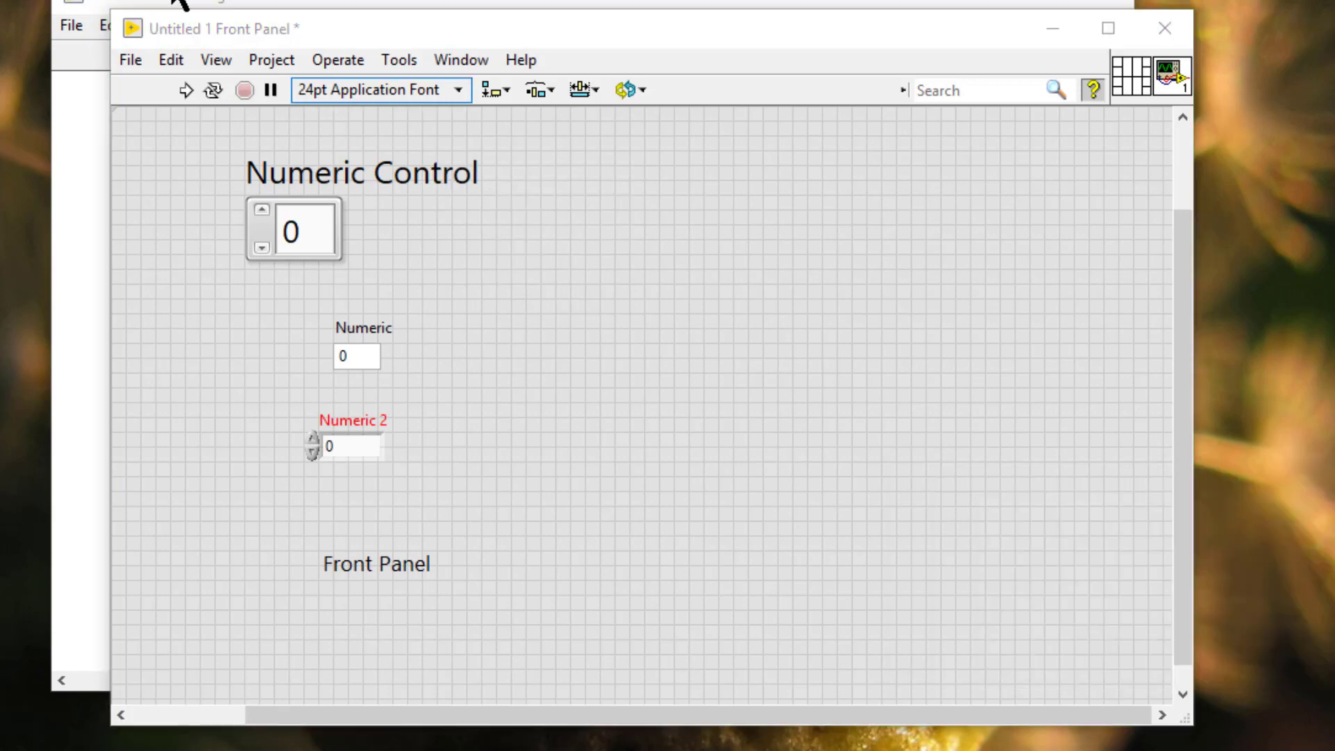
left_click(458, 90)
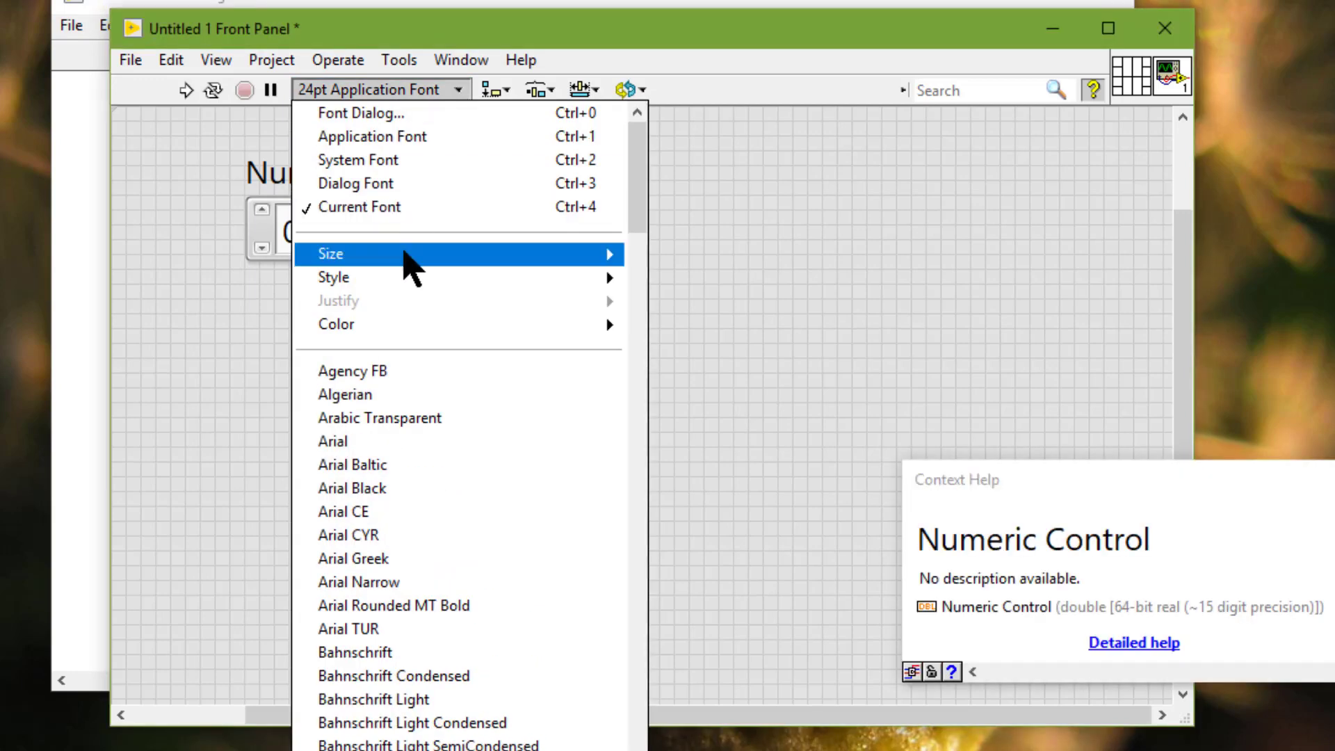
mouse_move(404, 254)
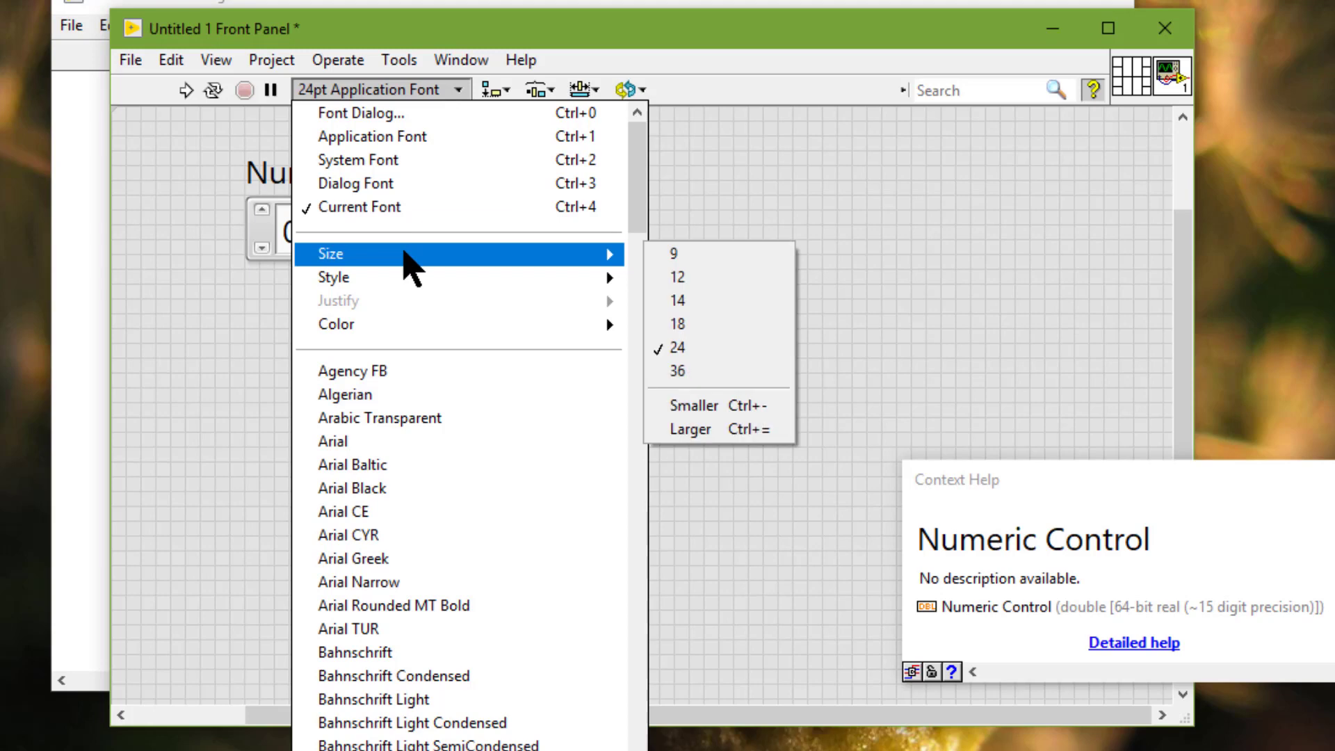
mouse_move(404, 278)
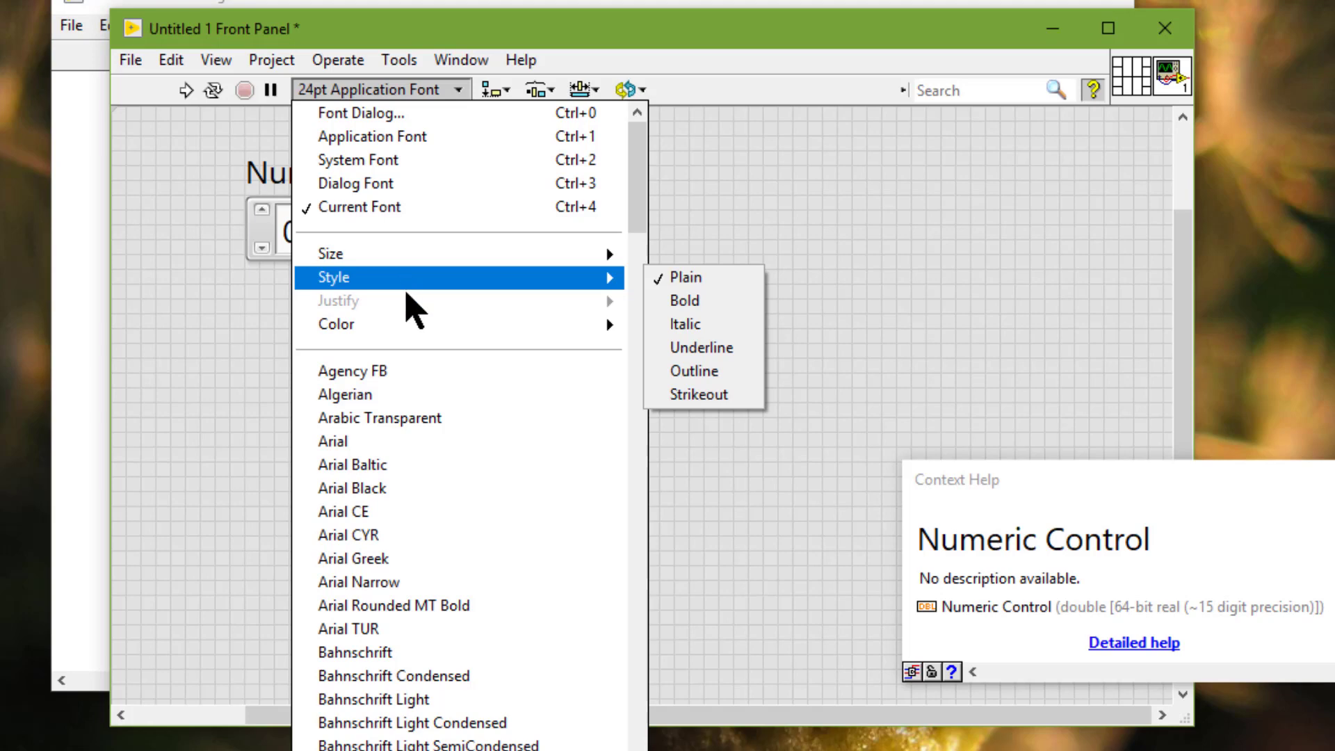
mouse_move(405, 327)
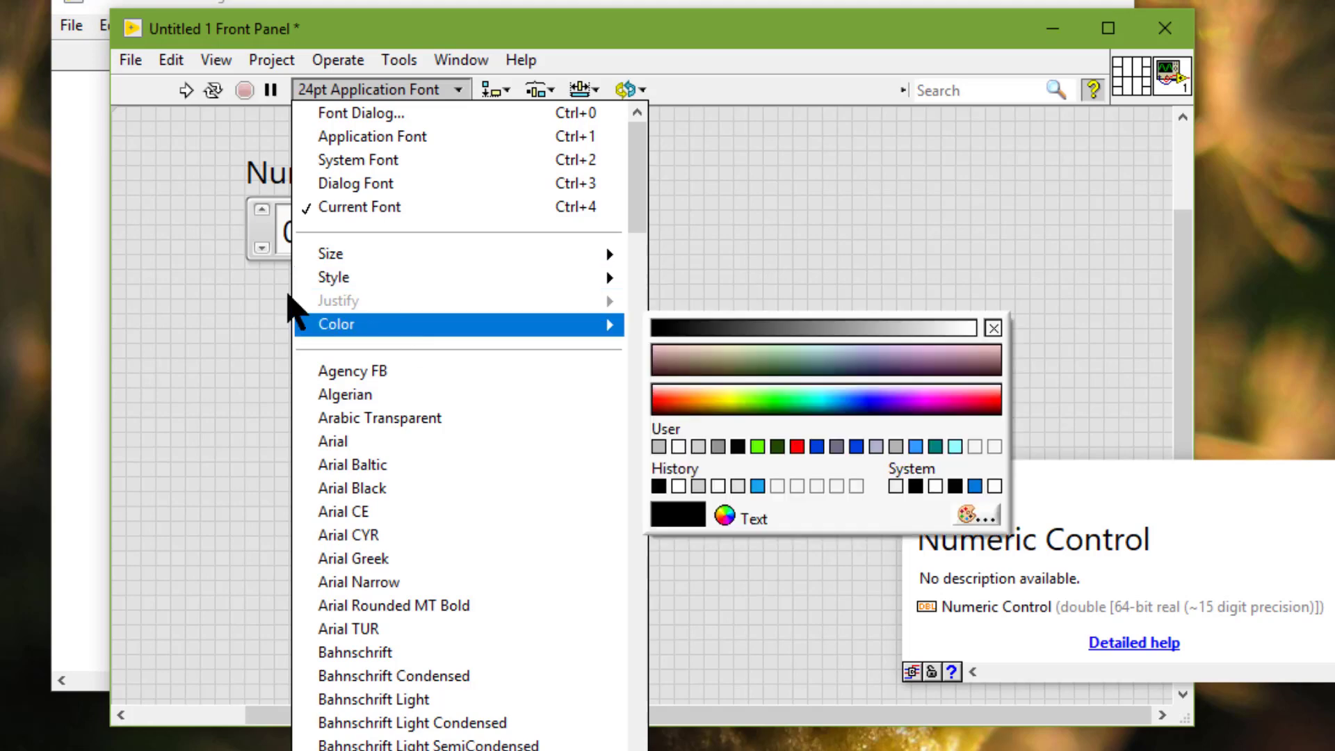
left_click(238, 282)
Step: Select the text inside the Numeric Control label and examine its justification and color settings
triple_click(324, 179)
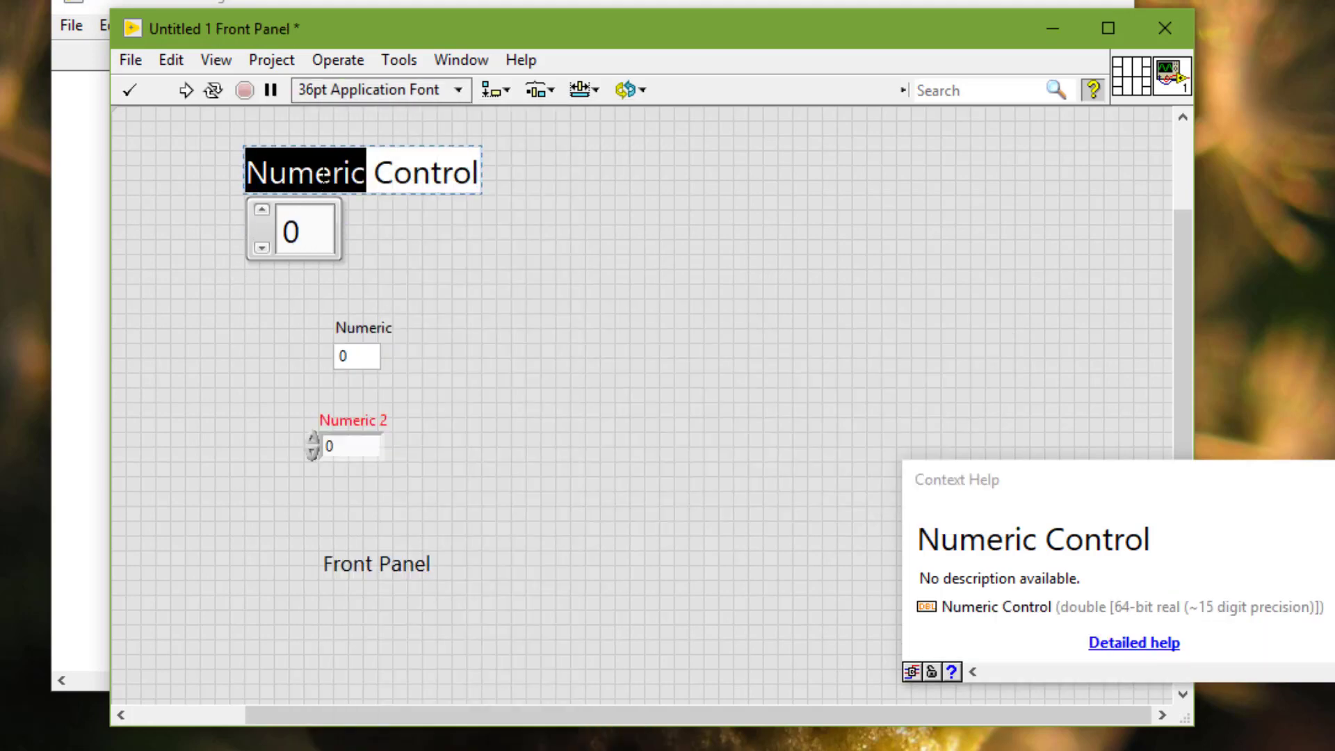
left_click(457, 91)
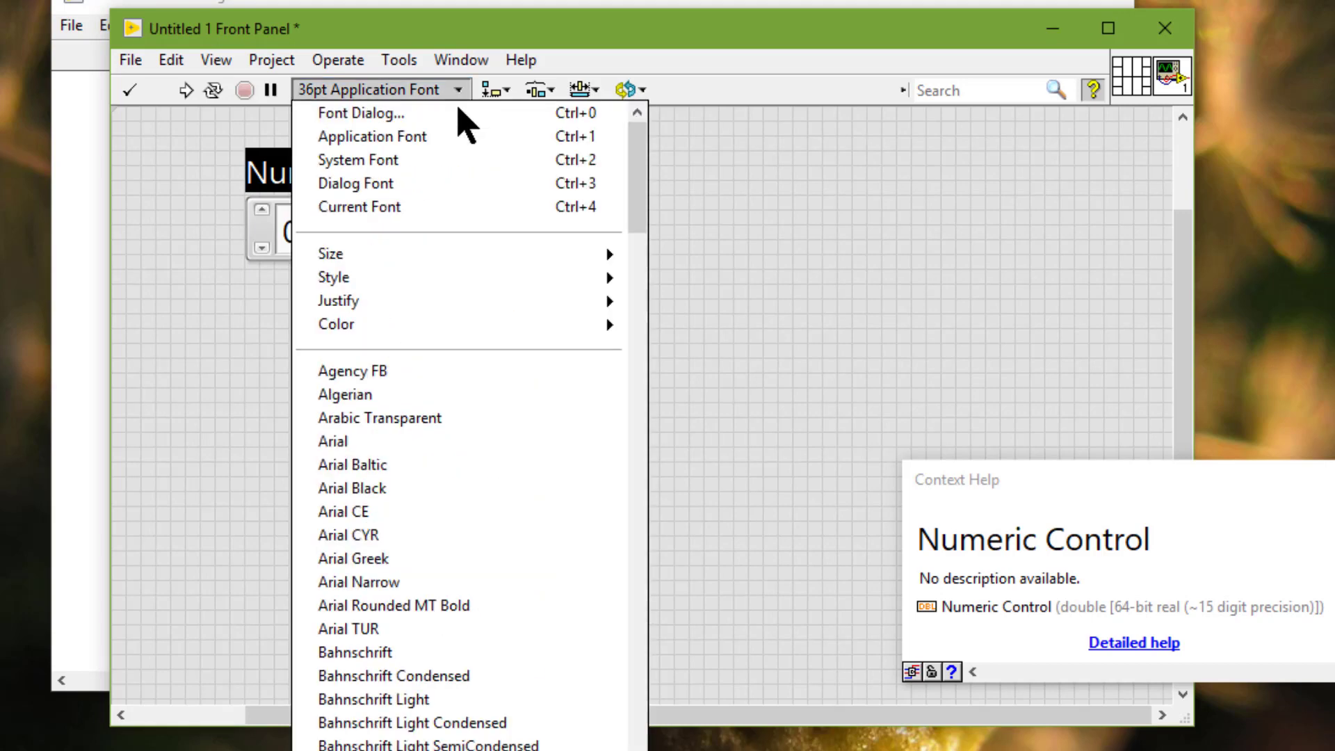
mouse_move(447, 296)
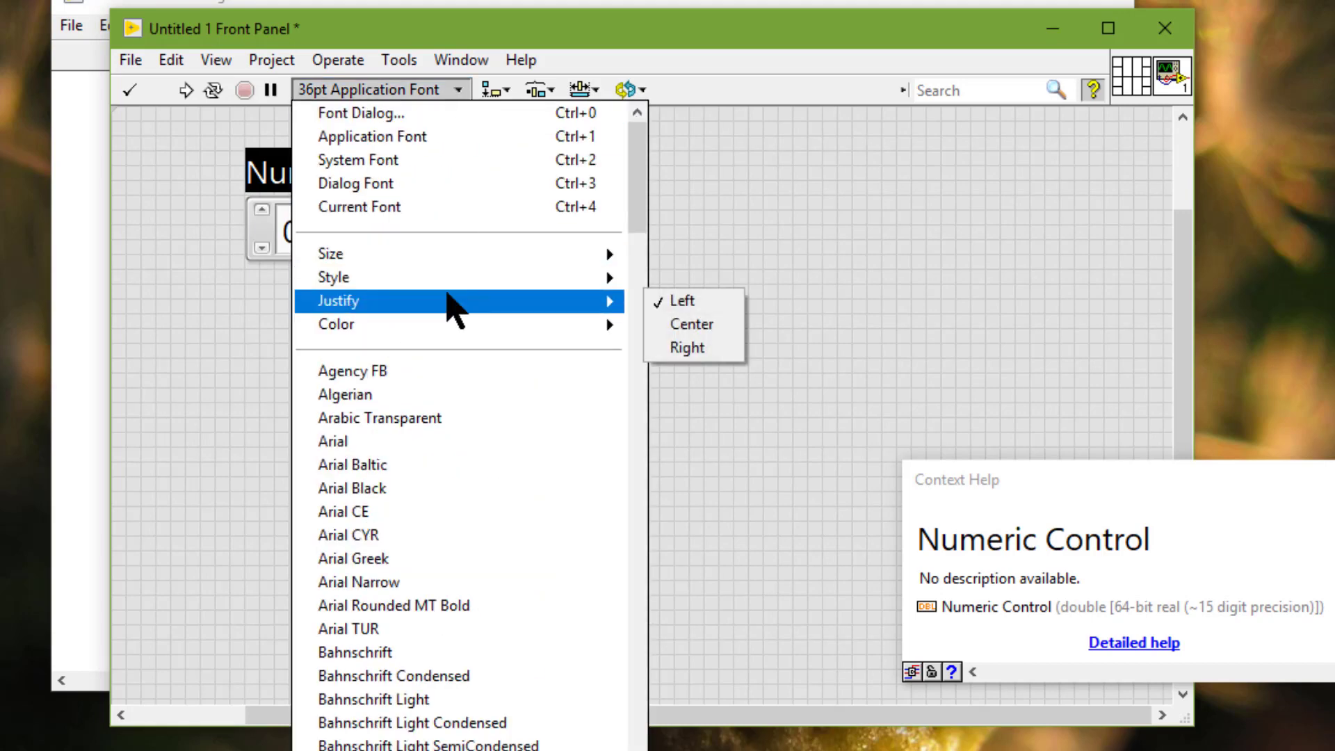
mouse_move(445, 321)
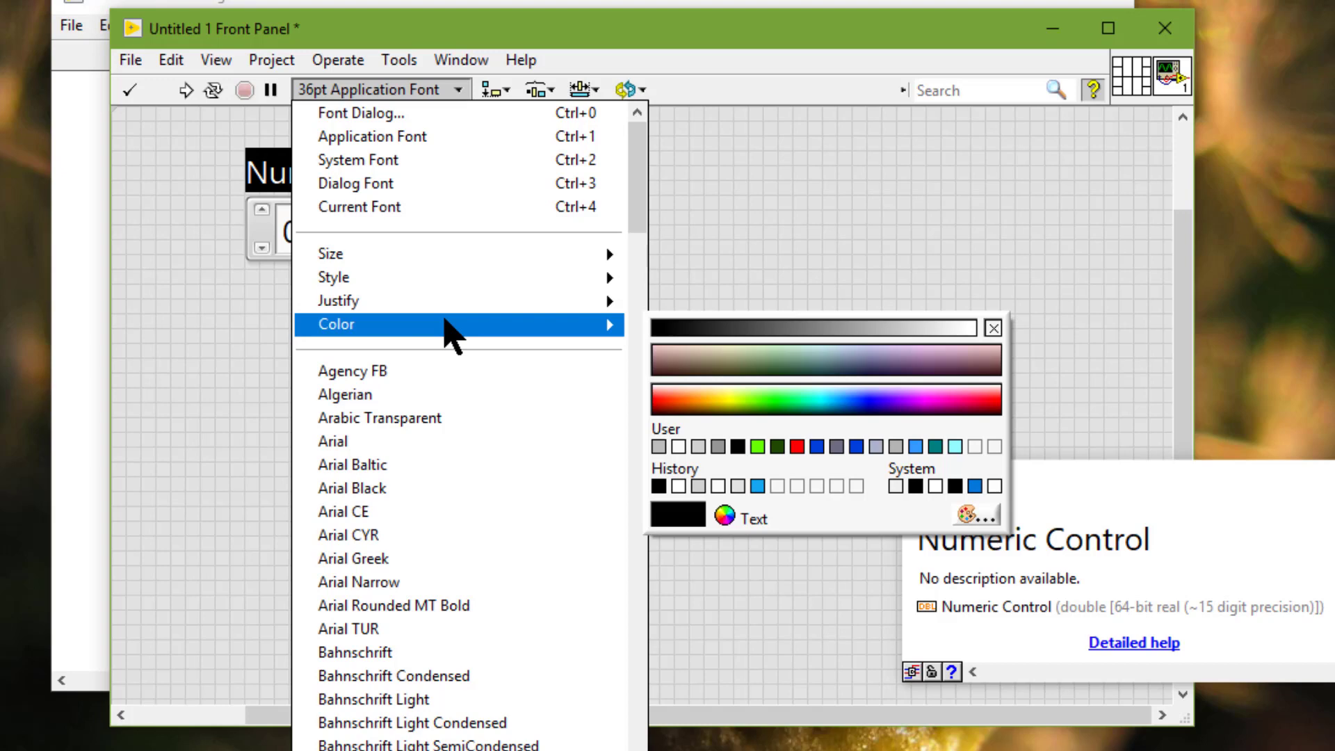
left_click(730, 239)
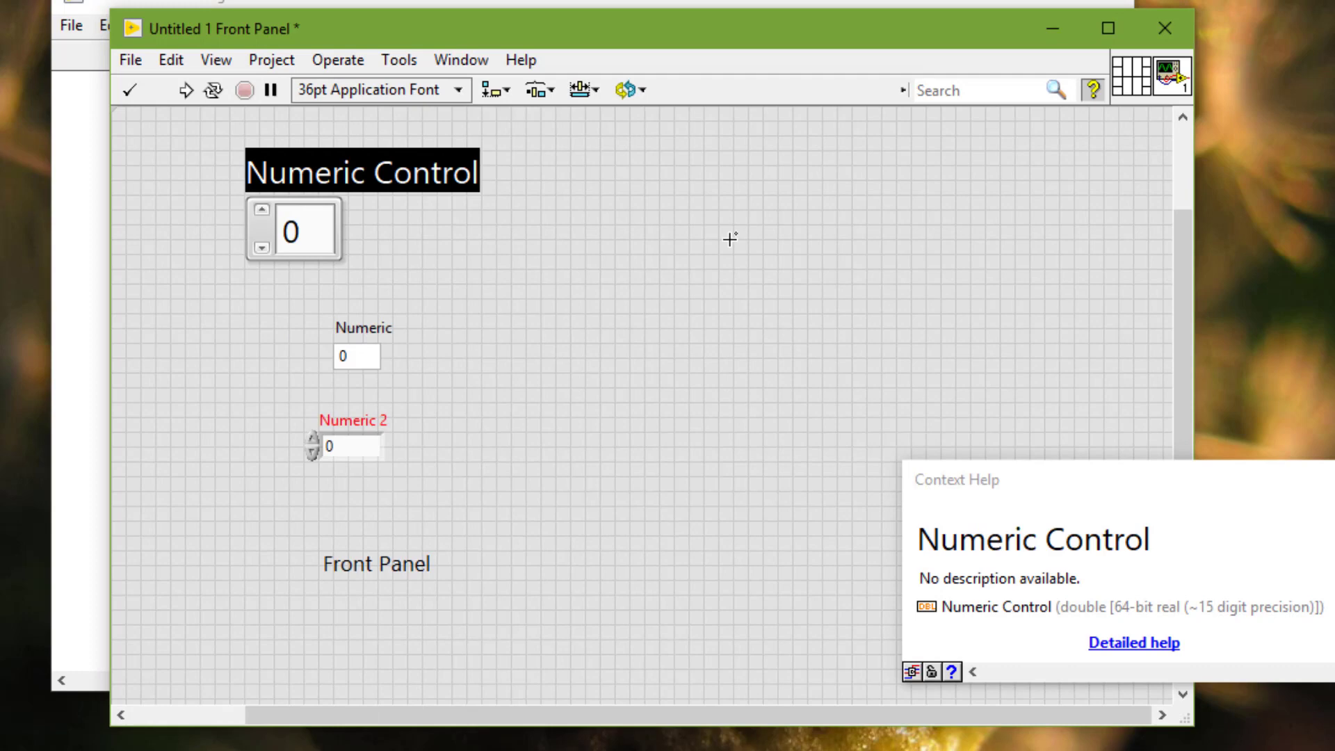
Step: Place a Silver Knob control on the empty area of the front panel, beside the numeric controls
right_click(730, 239)
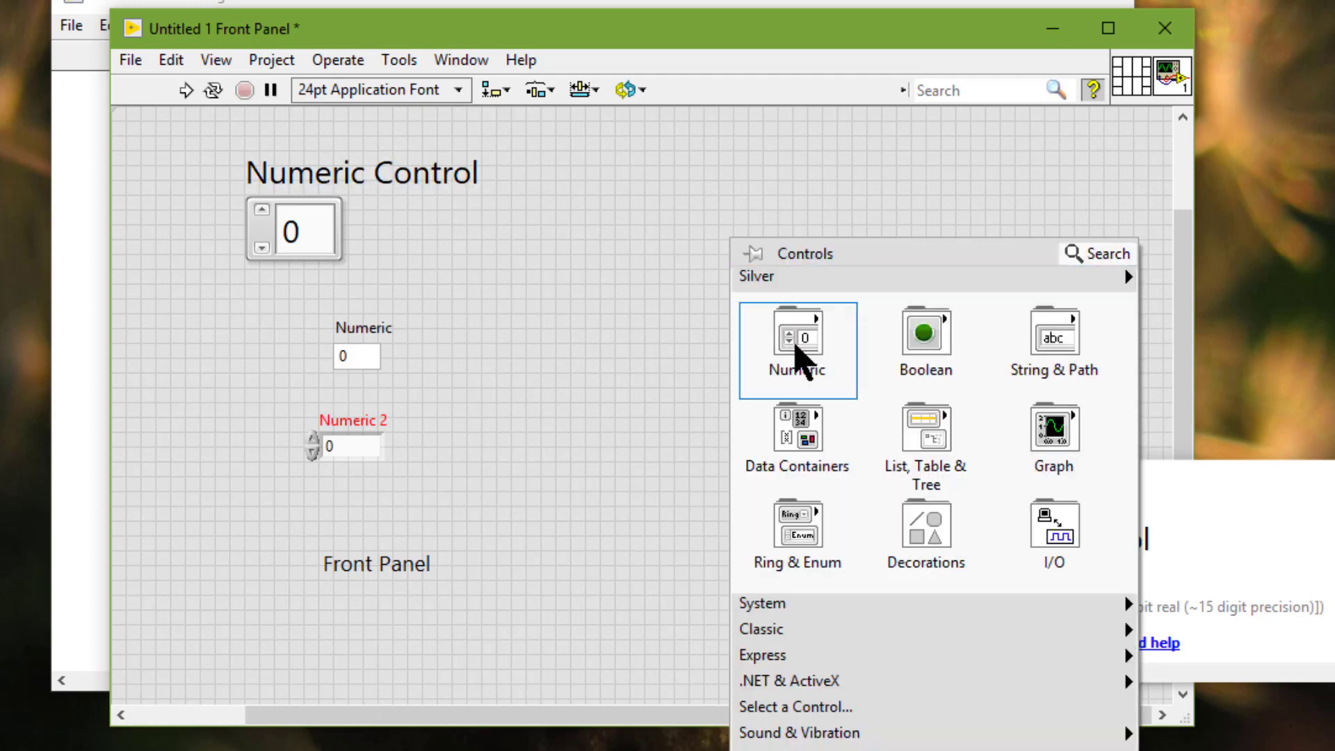
mouse_move(796, 348)
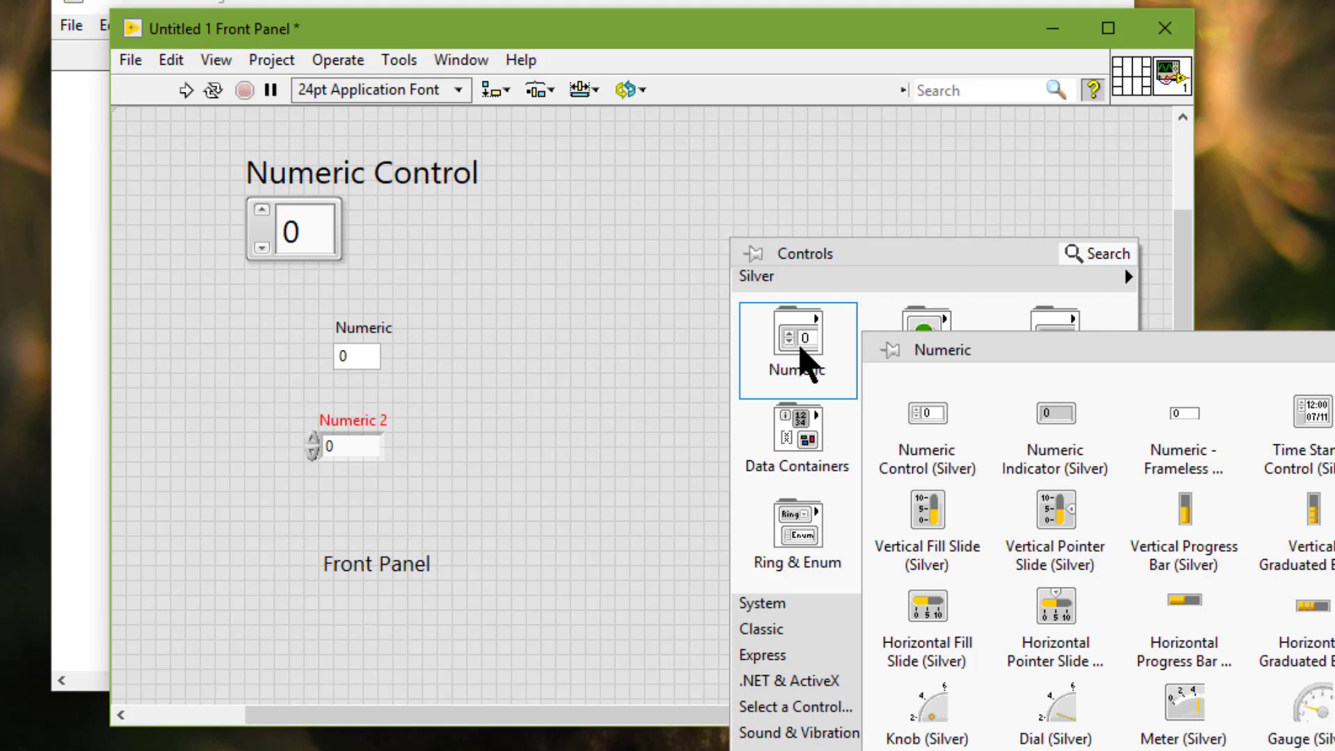
left_click(940, 710)
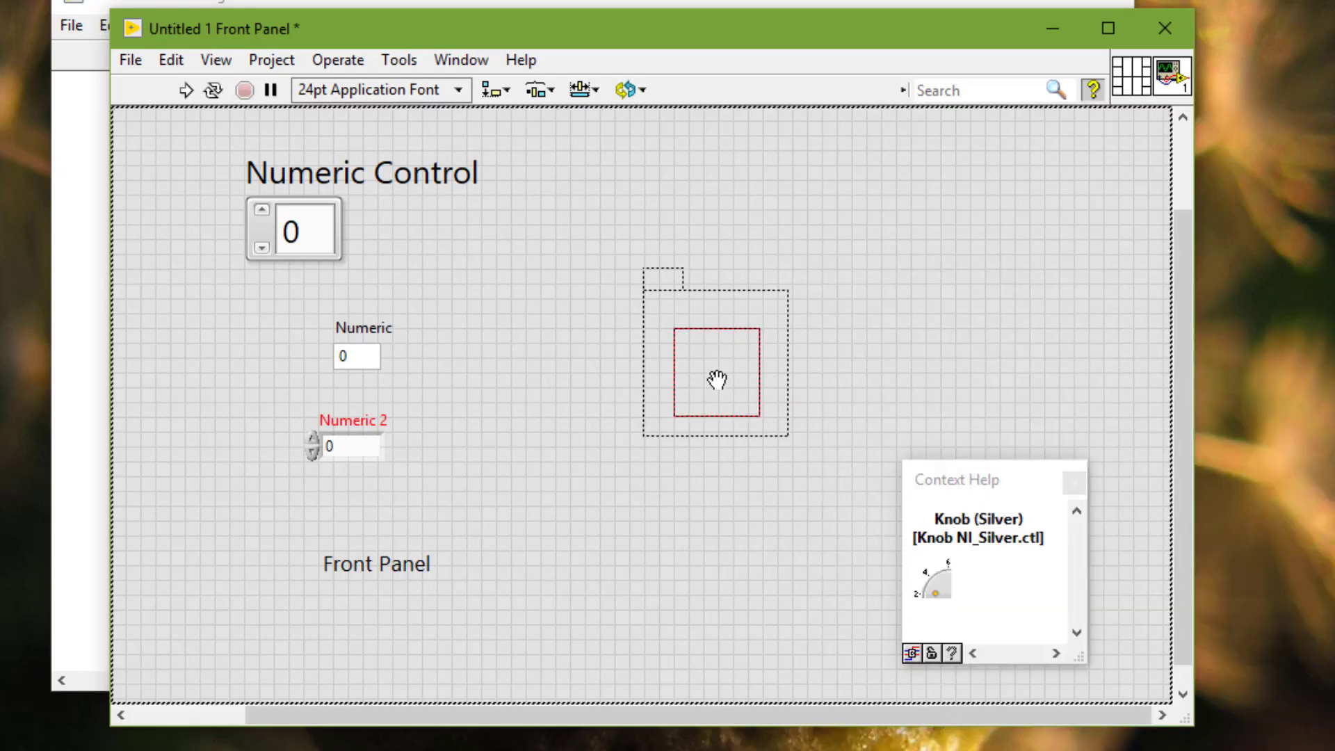
left_click(716, 379)
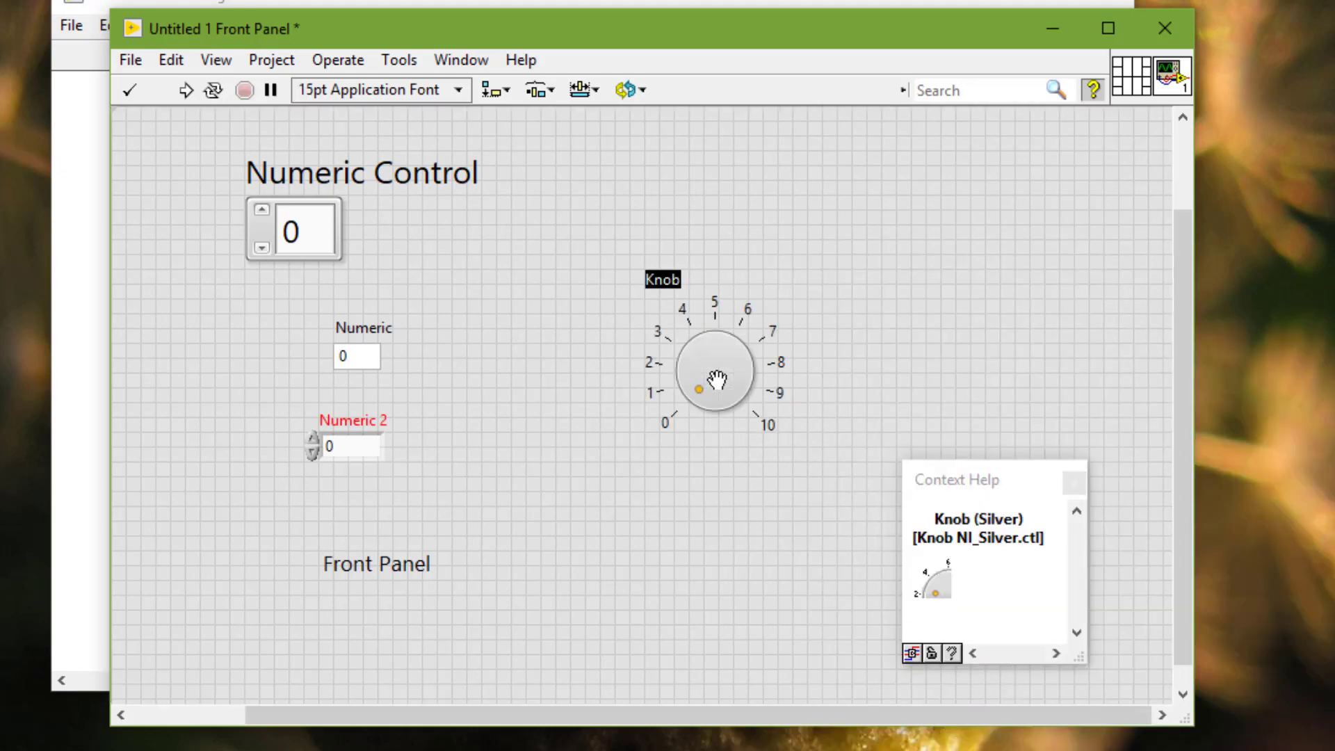
Step: Select the knob and examine the text settings and fonts available for it
left_click(705, 338)
mouse_move(705, 338)
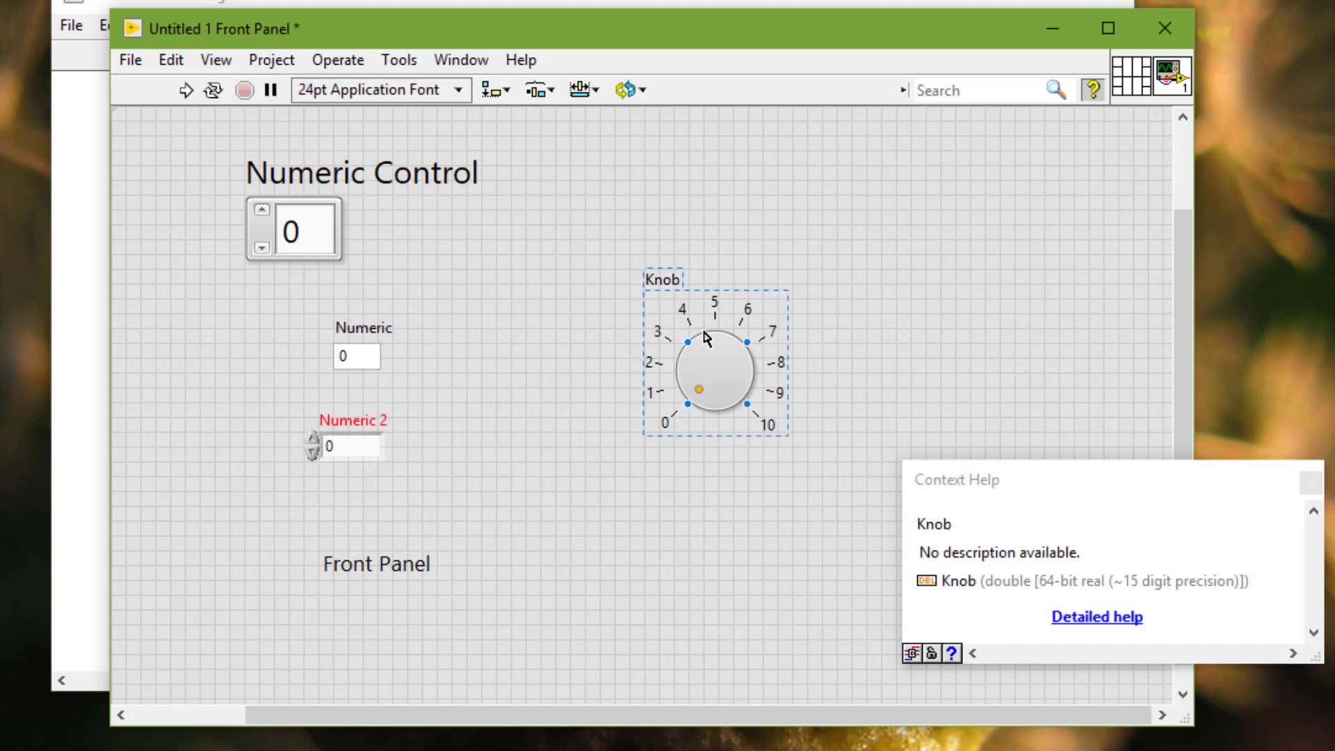
left_click(410, 85)
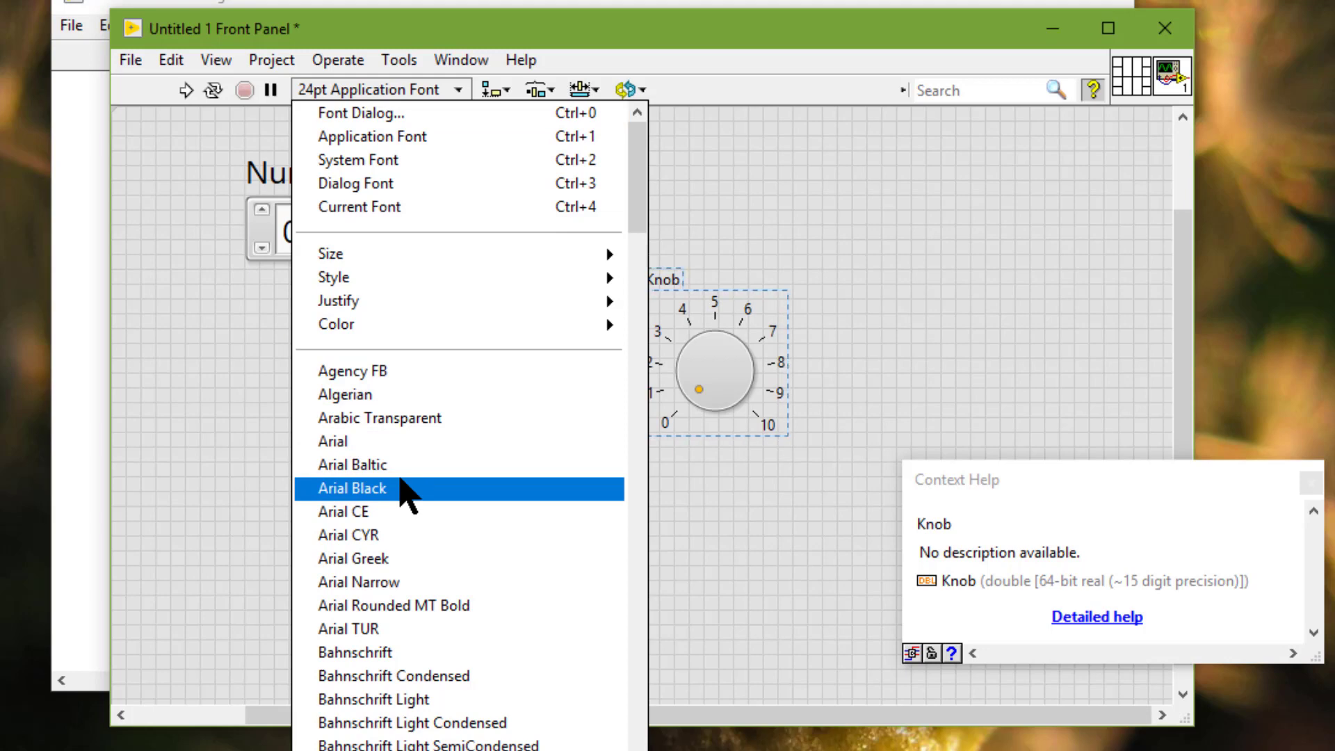
left_click(688, 257)
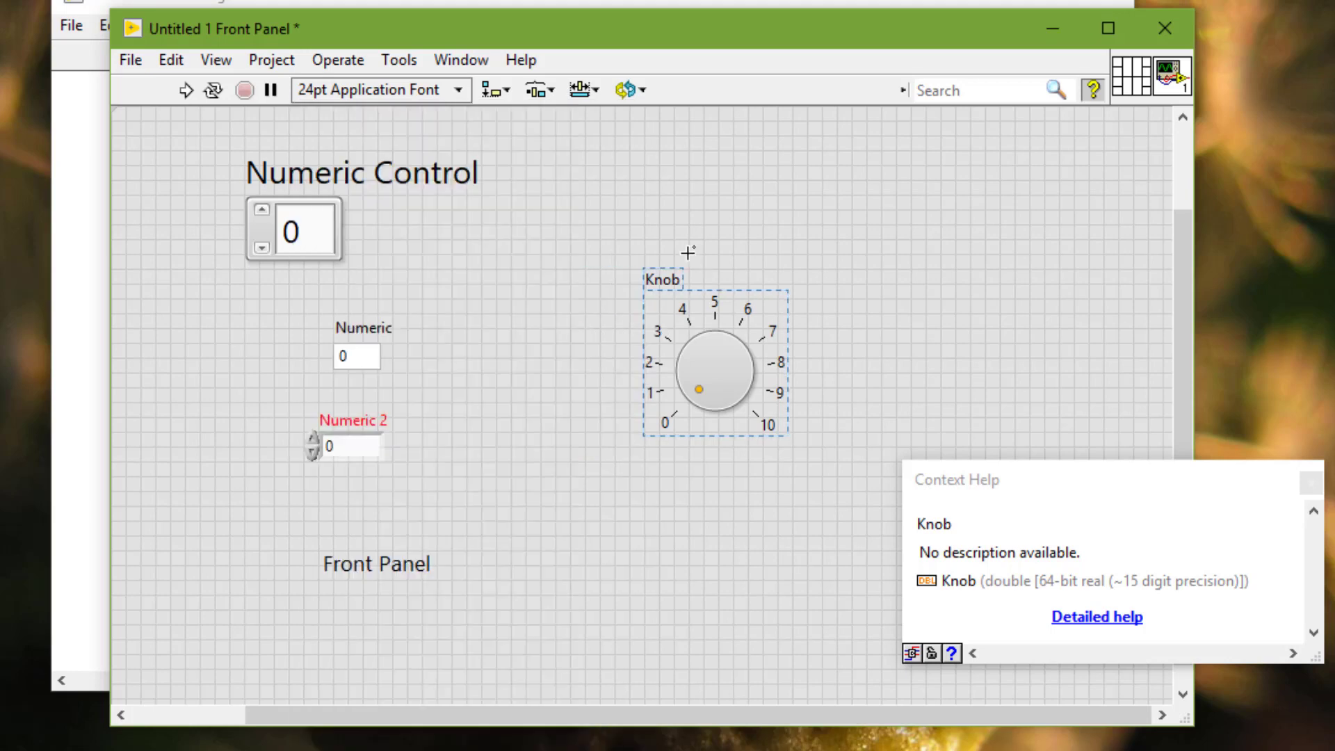
Step: Place a Silver Waveform Graph on the front panel just below the knob
right_click(685, 240)
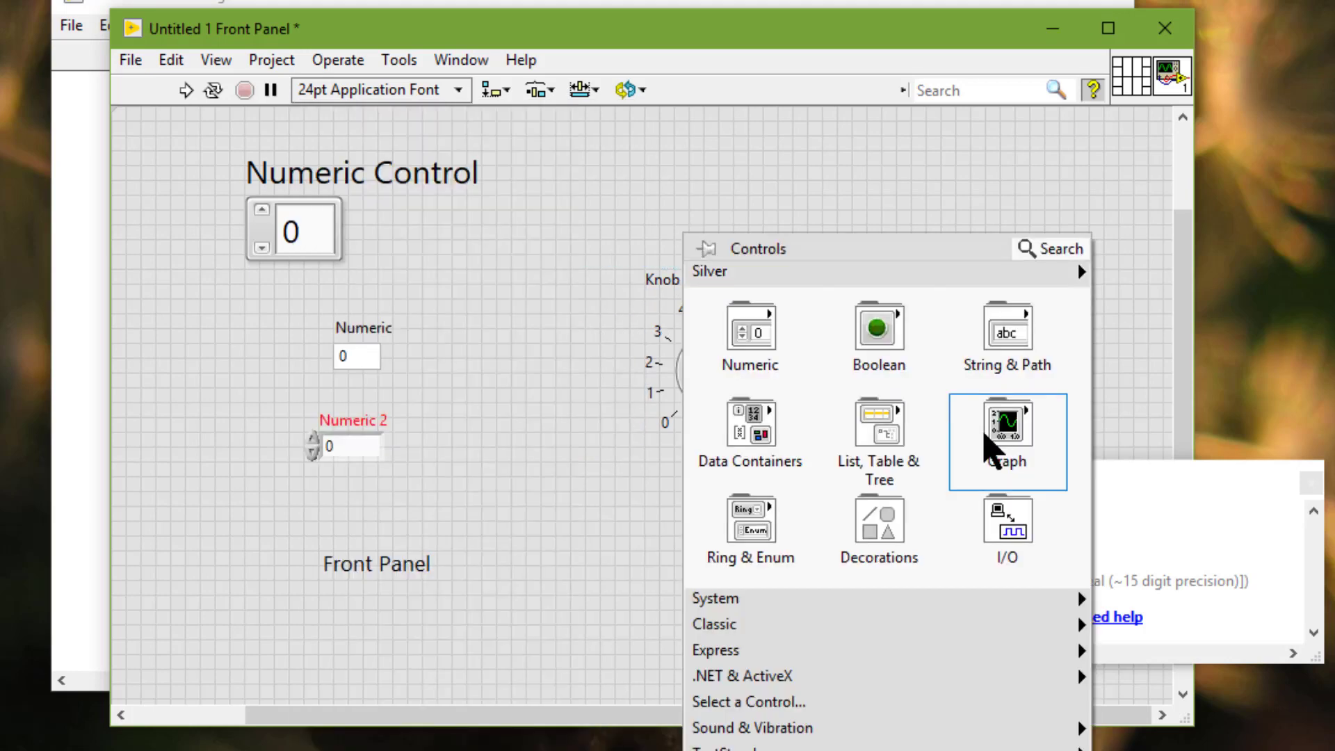
mouse_move(992, 447)
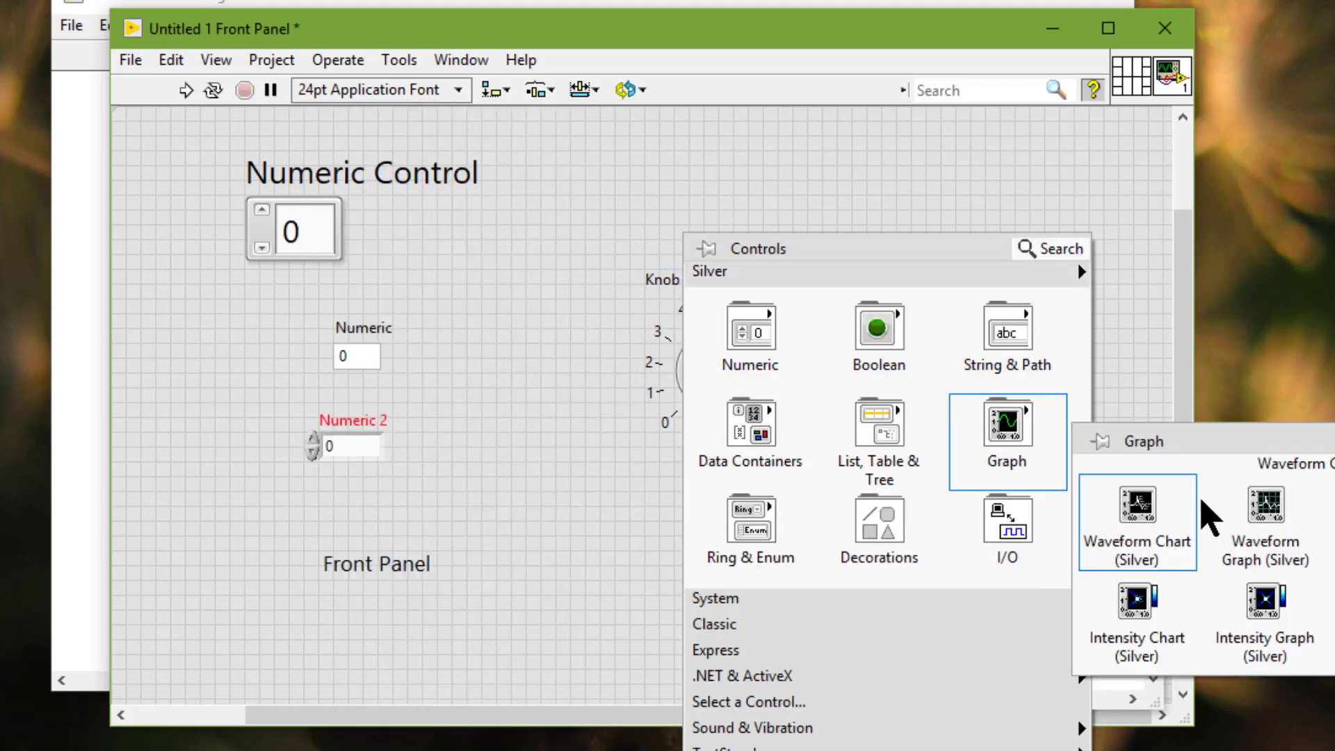
left_click(1244, 517)
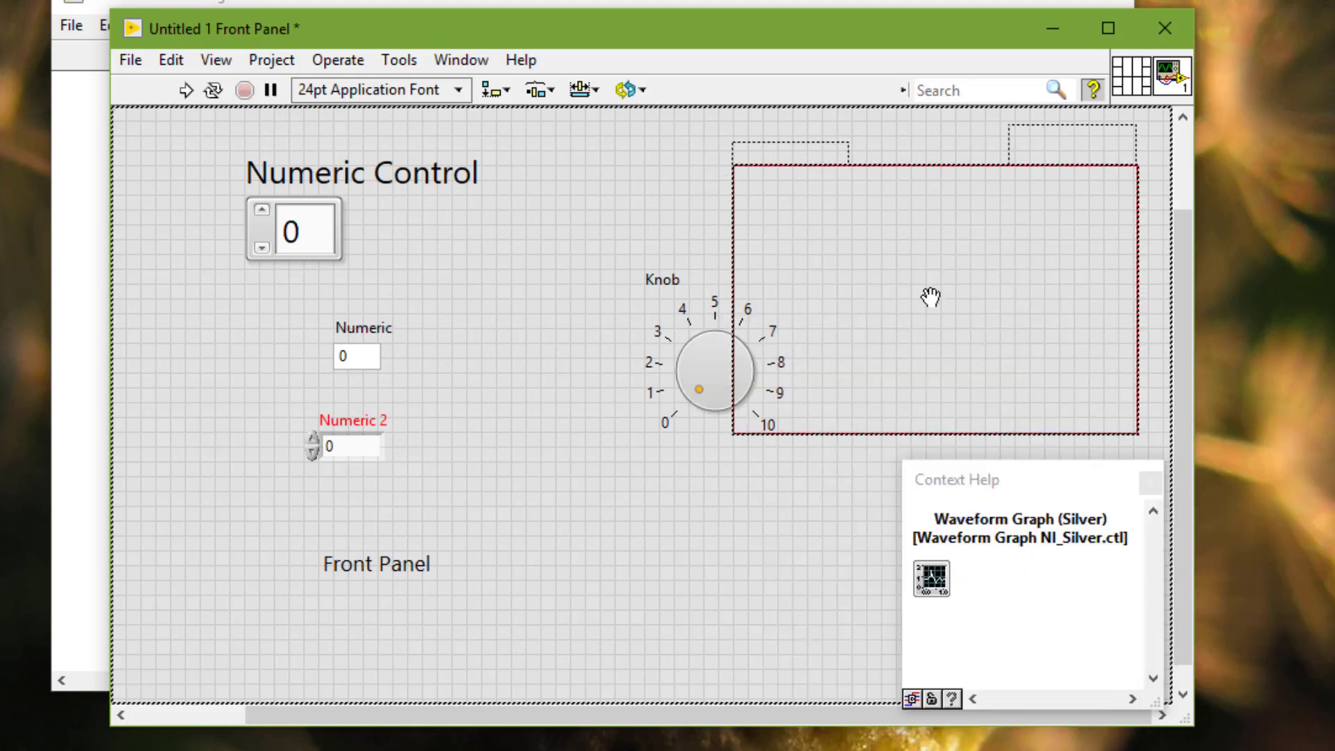
left_click(781, 579)
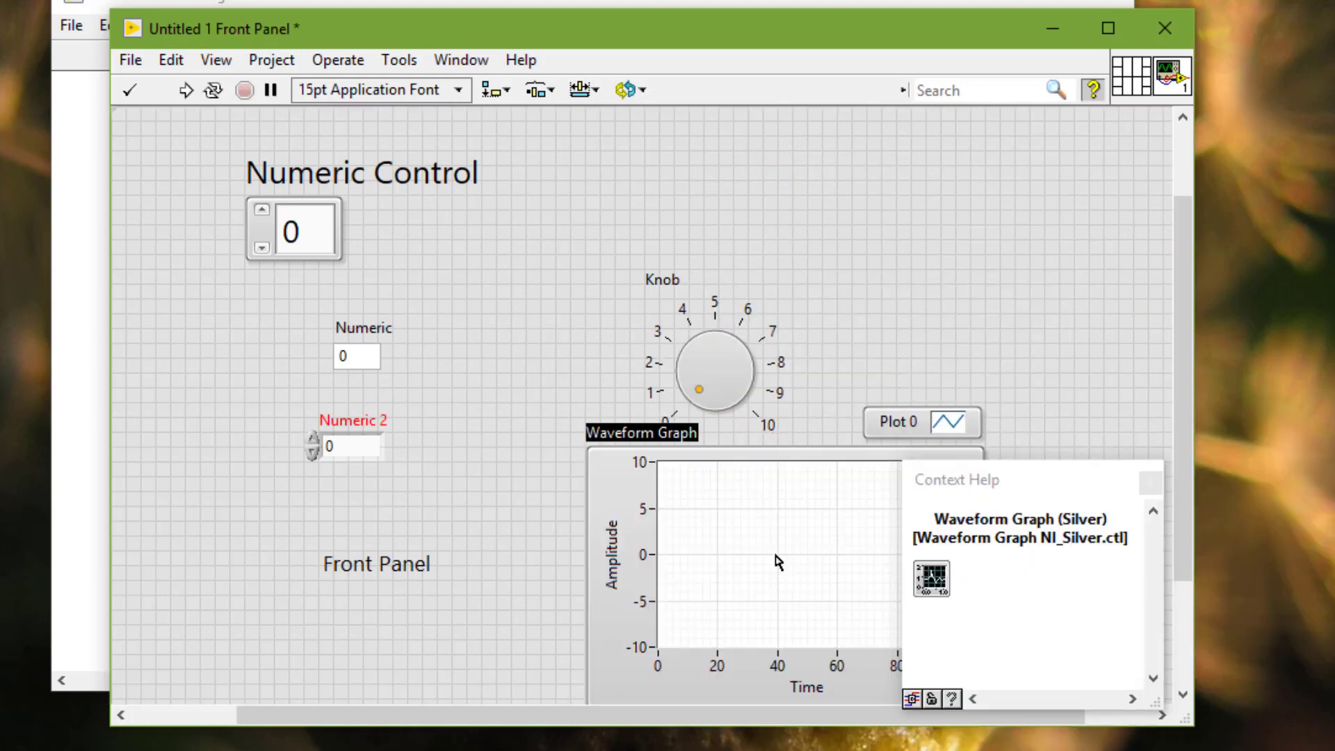
Step: Select the waveform graph and the knob together and change their font to Arial Black
left_click(763, 457)
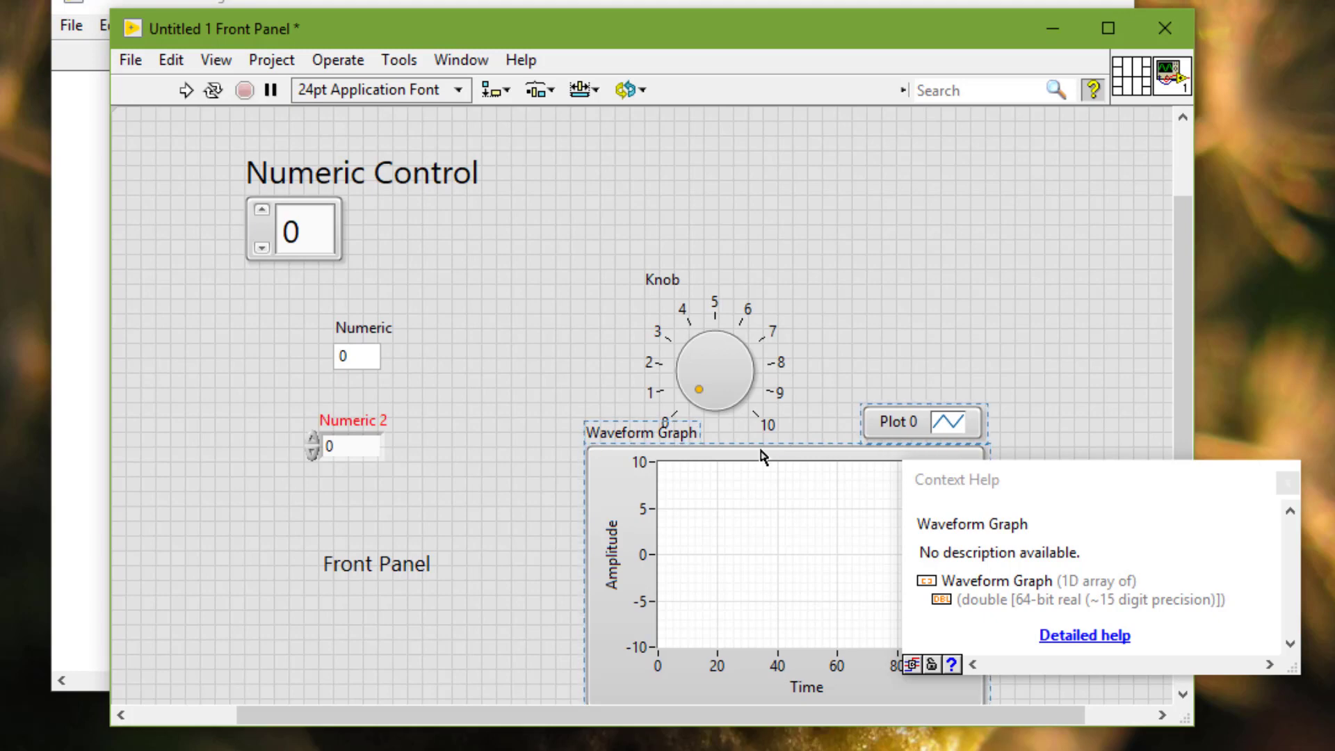
left_click(709, 339)
left_click(466, 180)
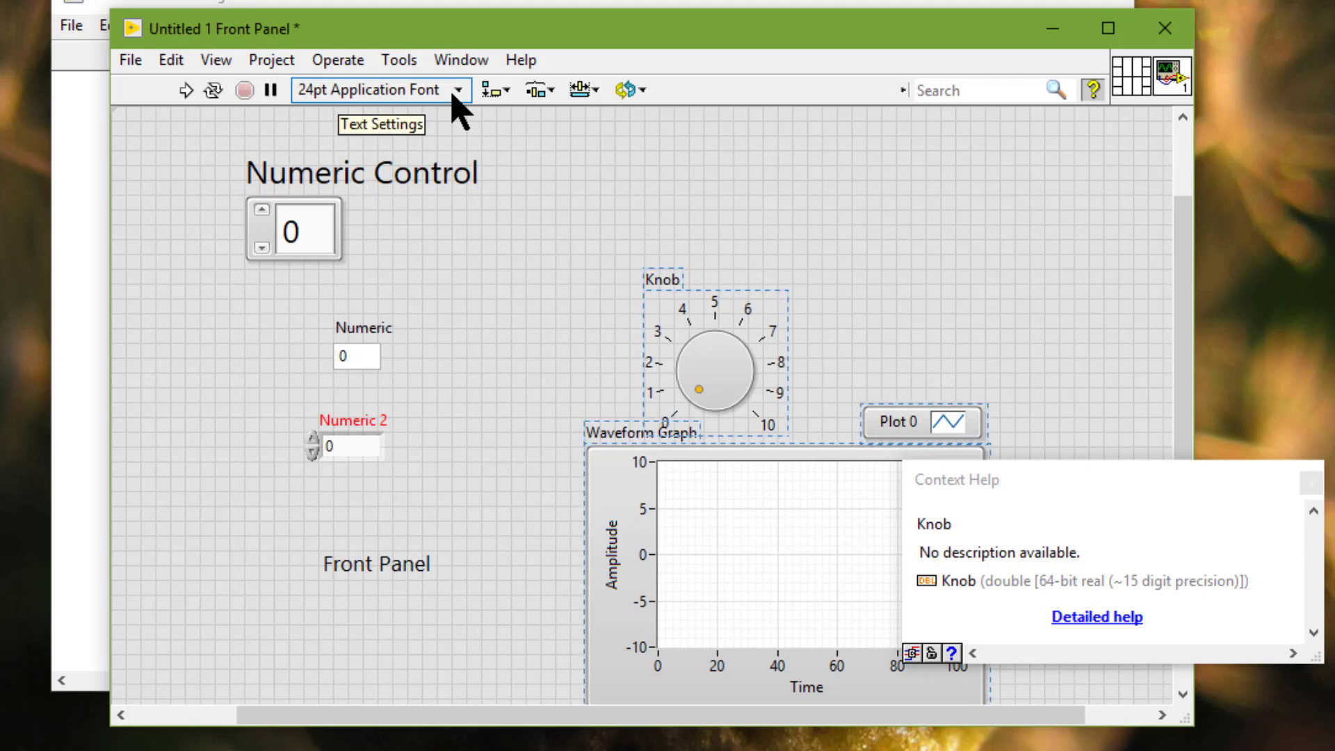
left_click(453, 96)
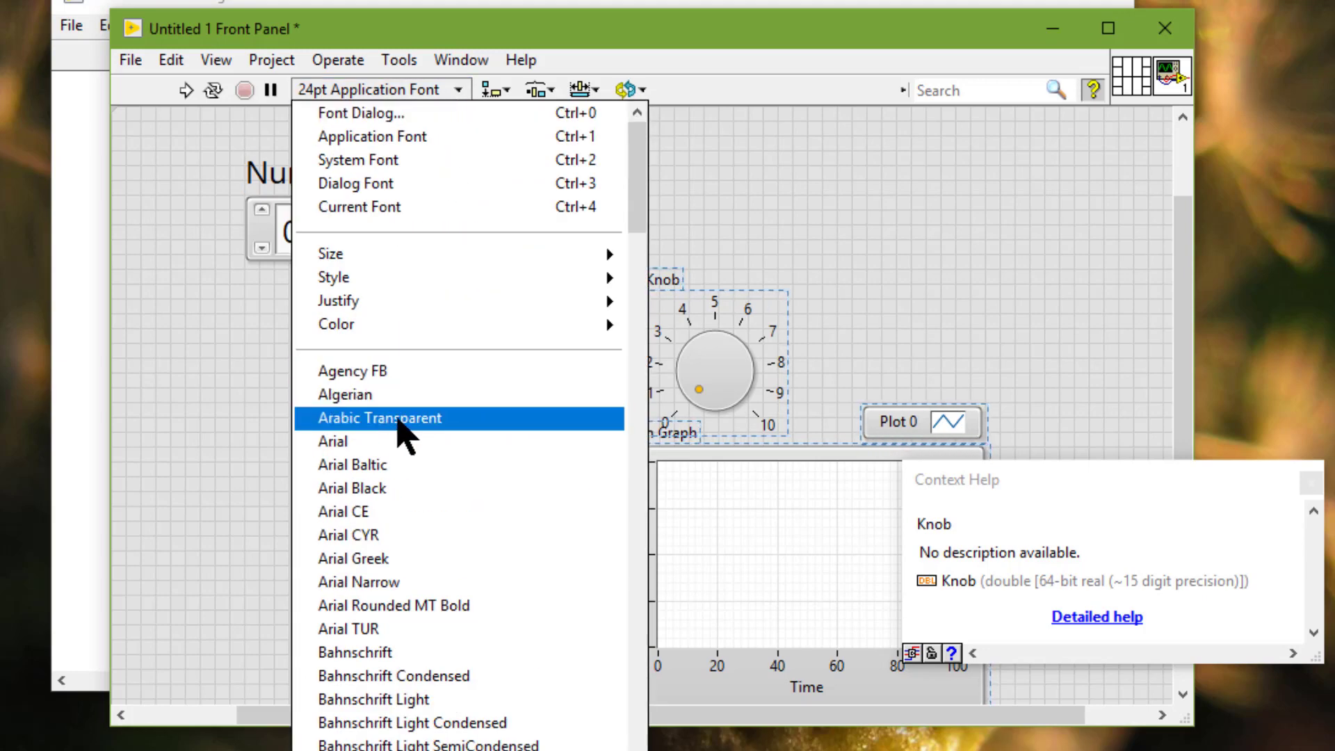
left_click(389, 490)
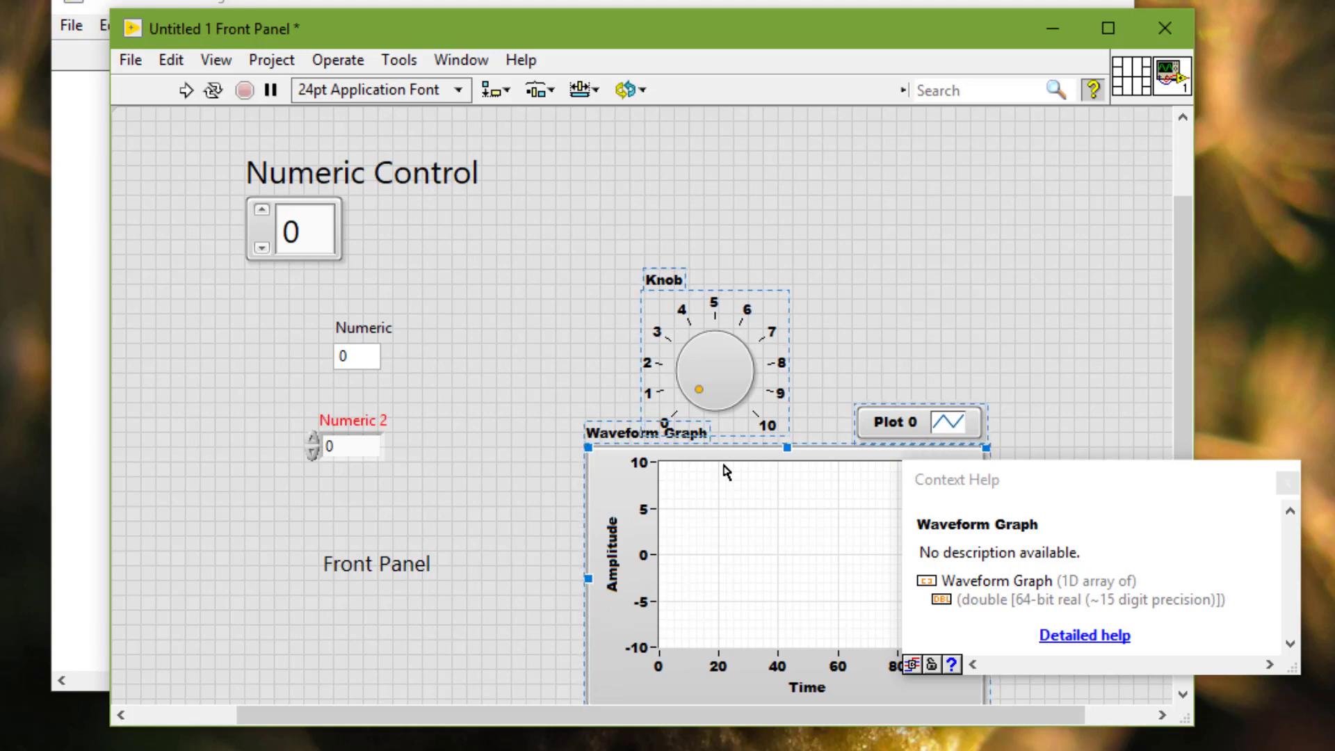
right_click(712, 400)
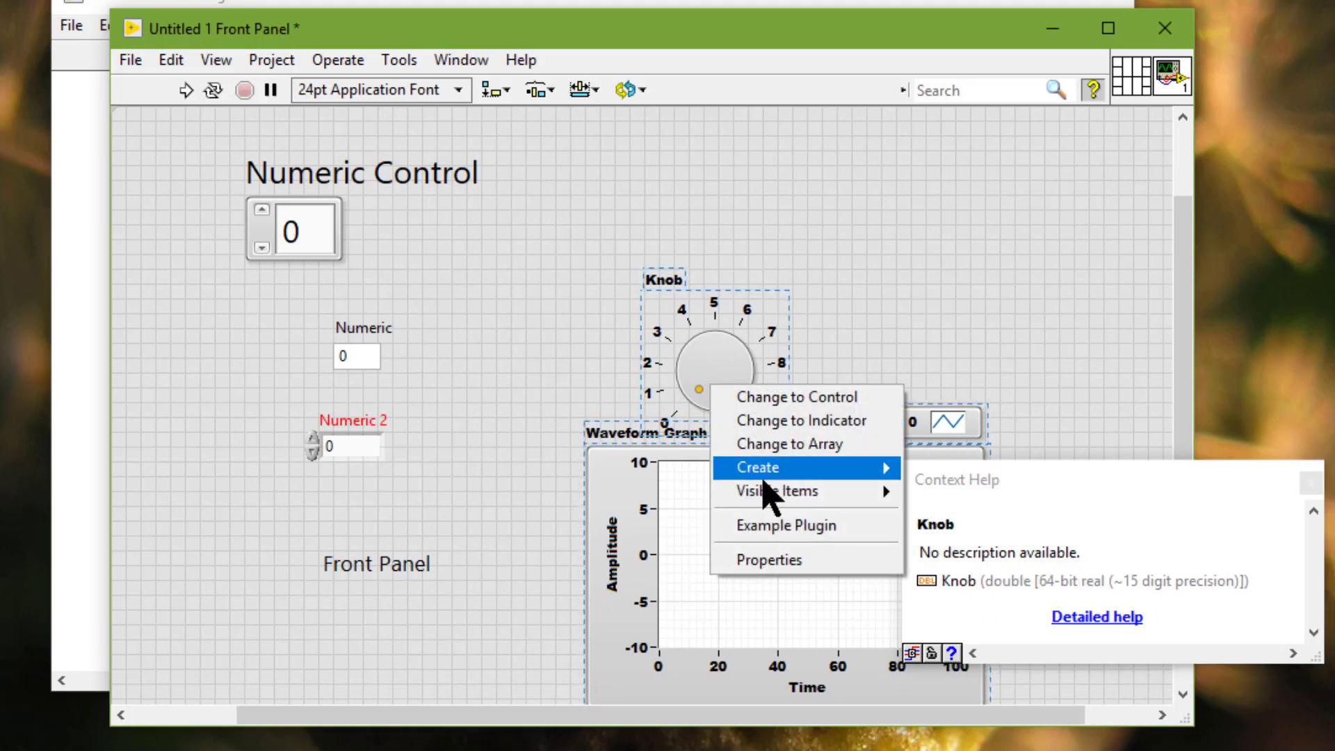
mouse_move(765, 488)
left_click(848, 220)
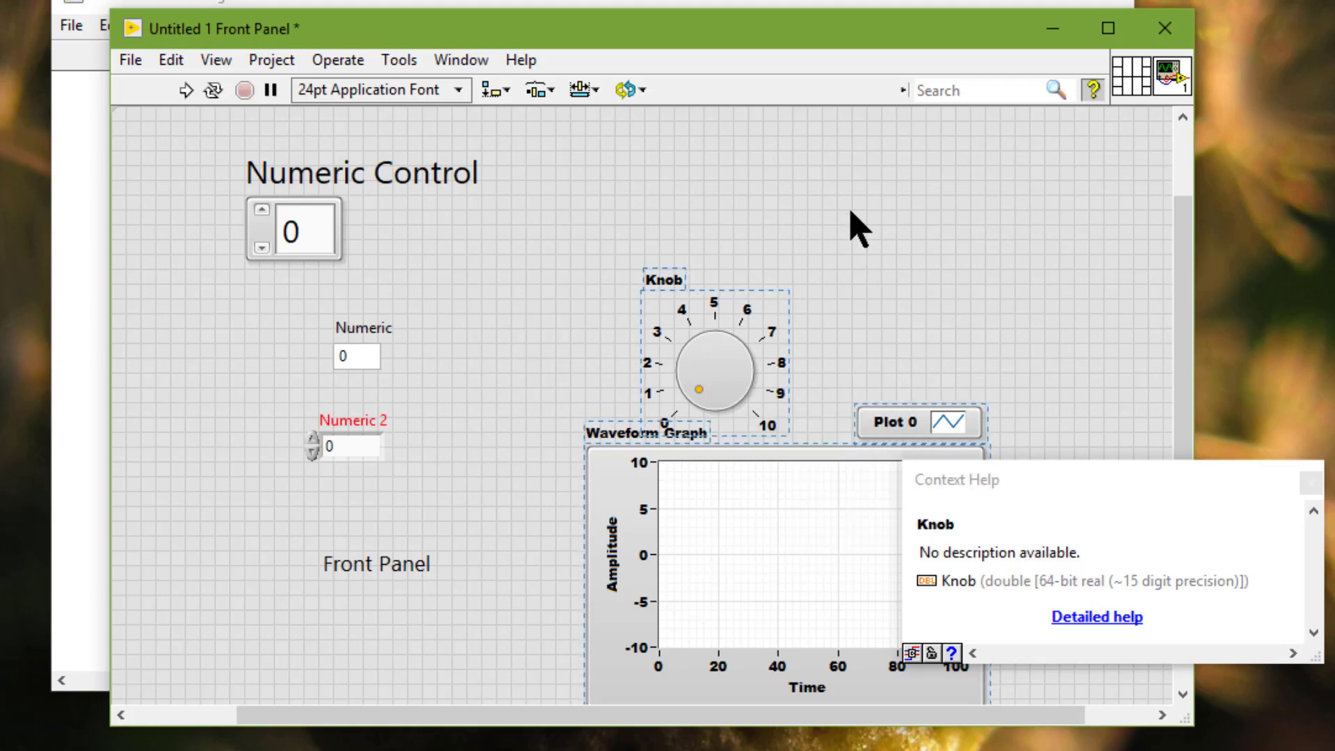
Step: Show the digital display of the knob
right_click(724, 372)
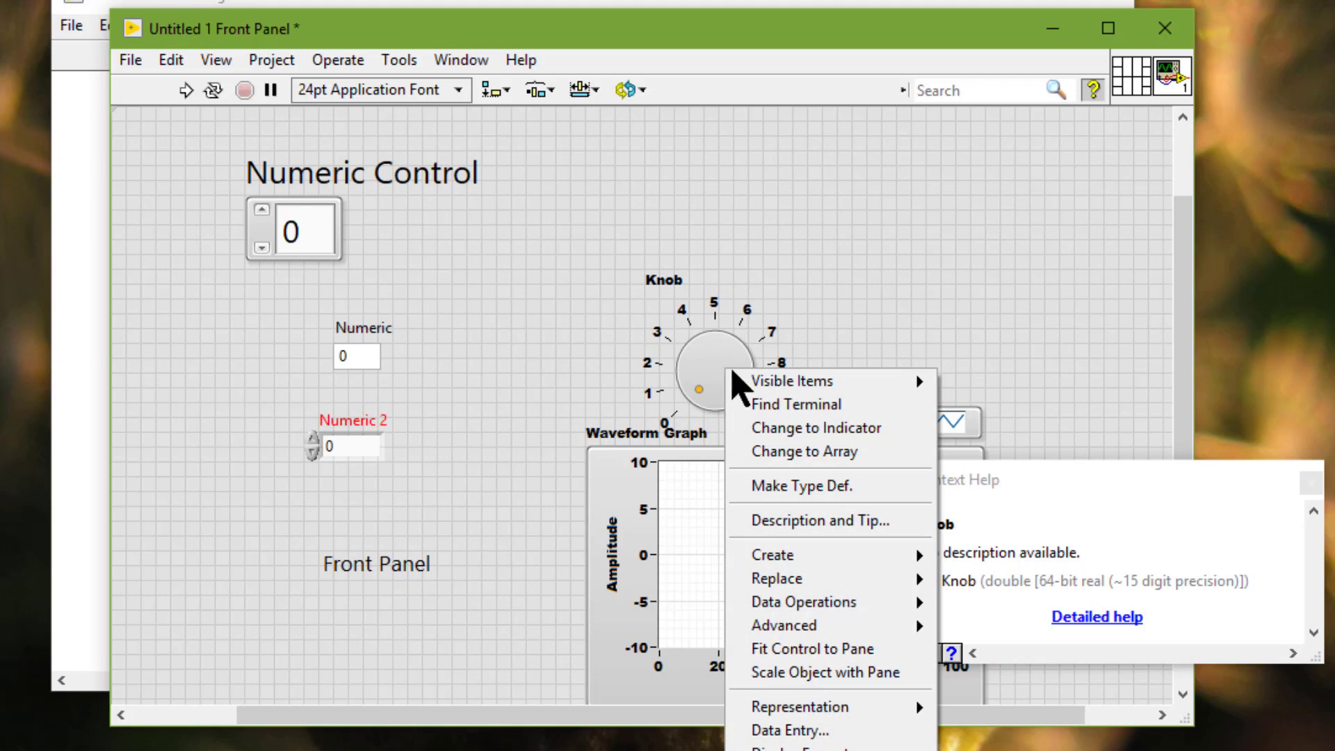
mouse_move(773, 388)
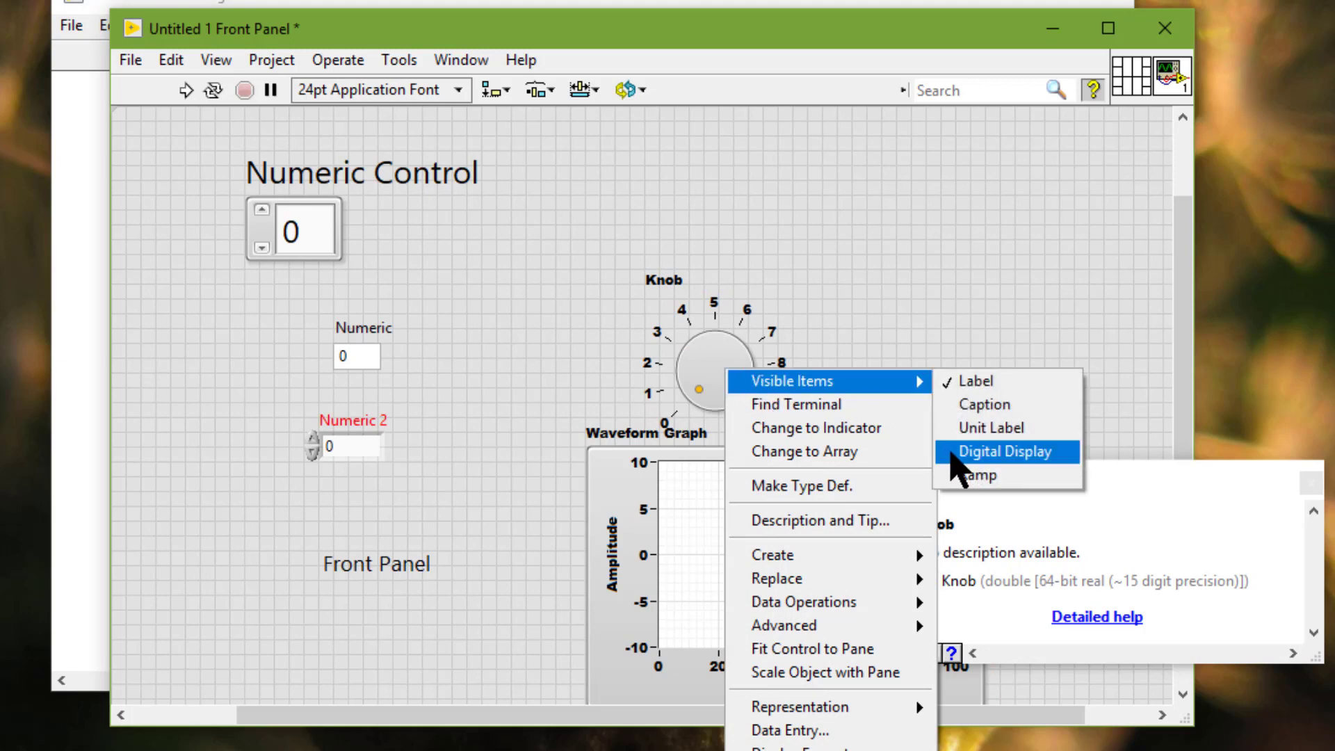
left_click(951, 452)
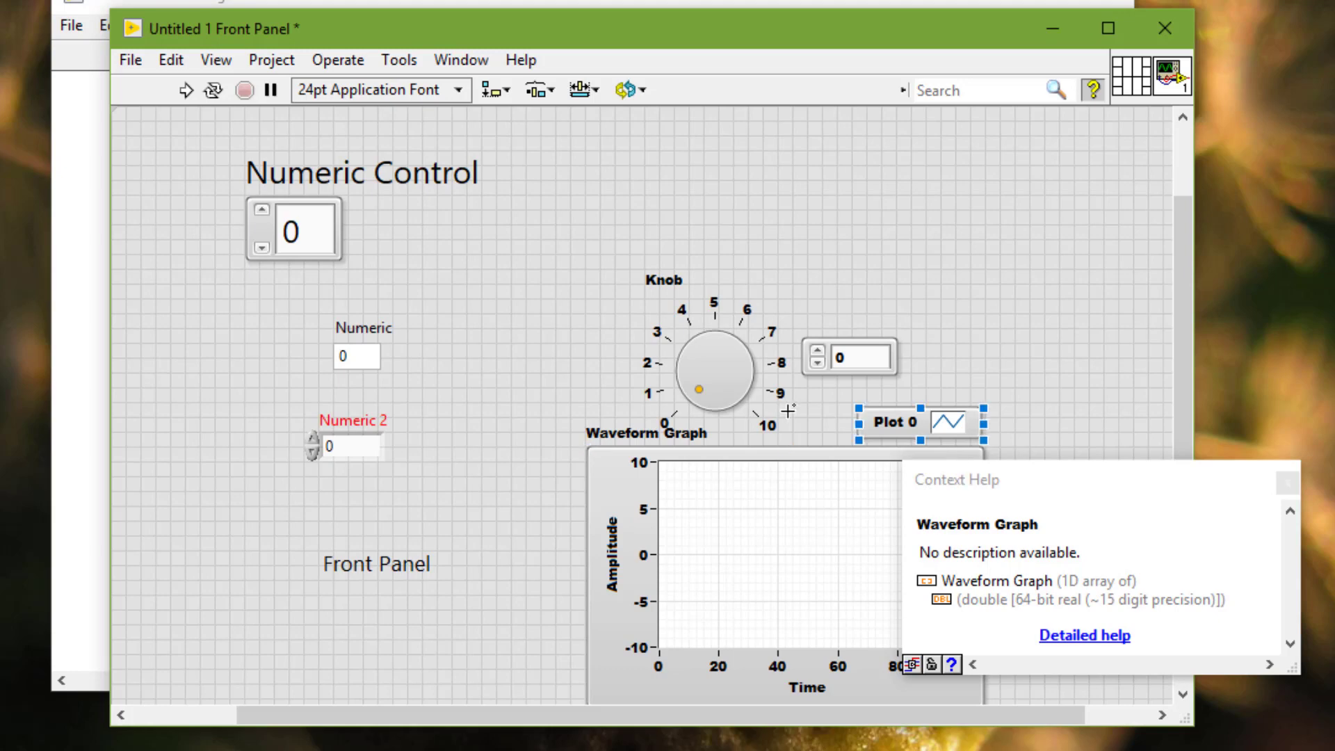
Step: Select the Numeric Control on the front panel and make its text bold
left_click(339, 224)
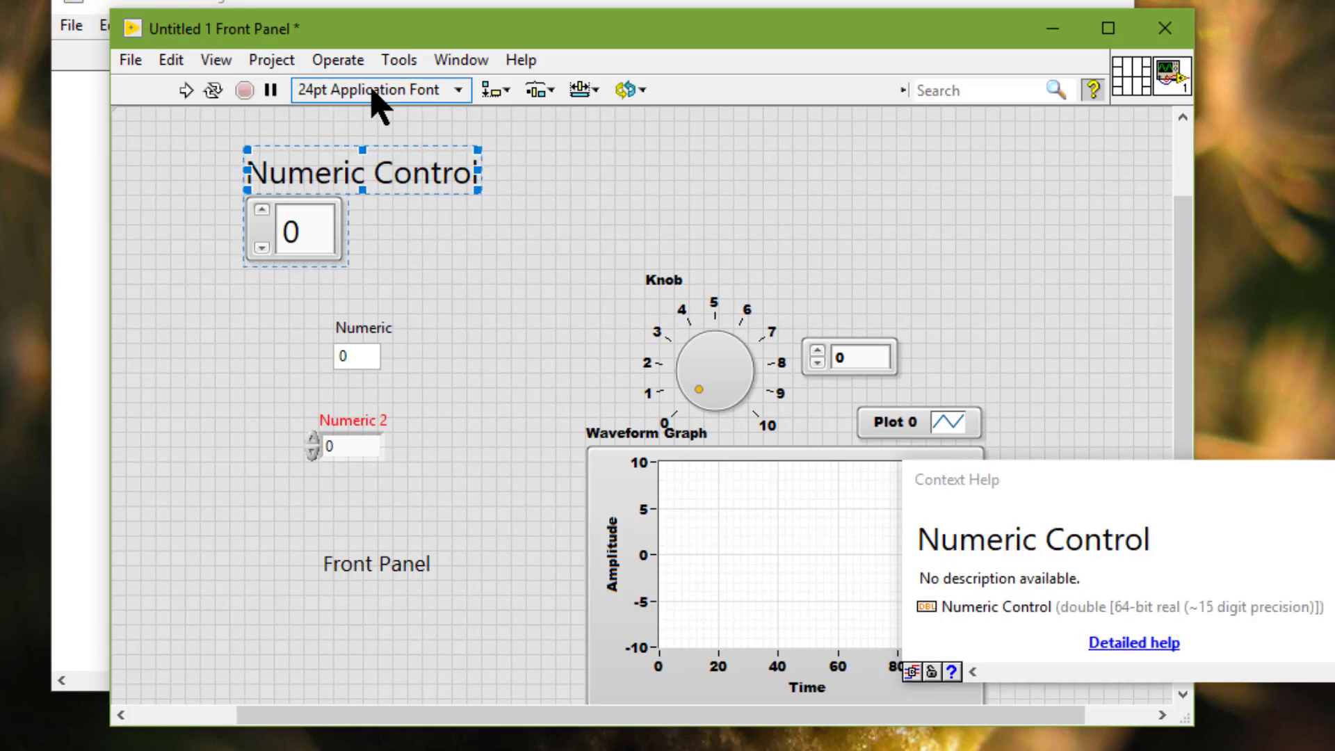
left_click(372, 90)
mouse_move(396, 281)
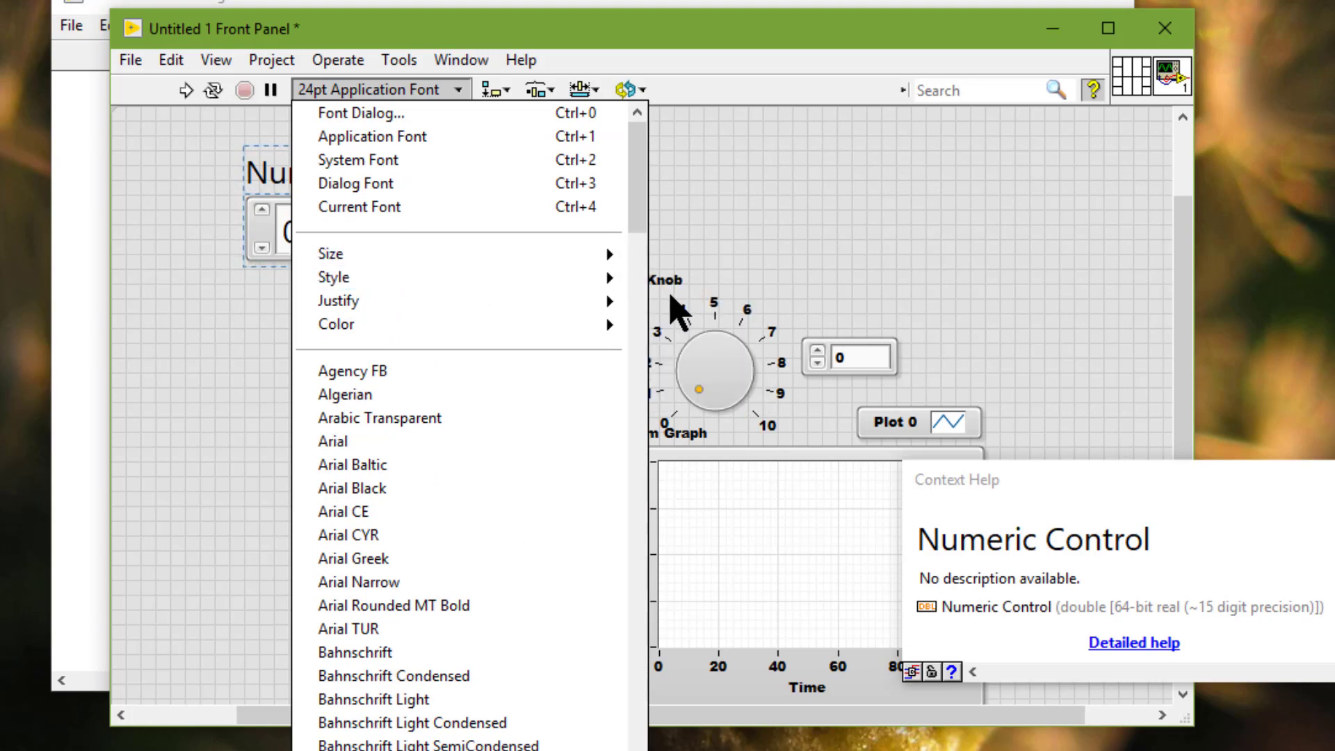
mouse_move(563, 283)
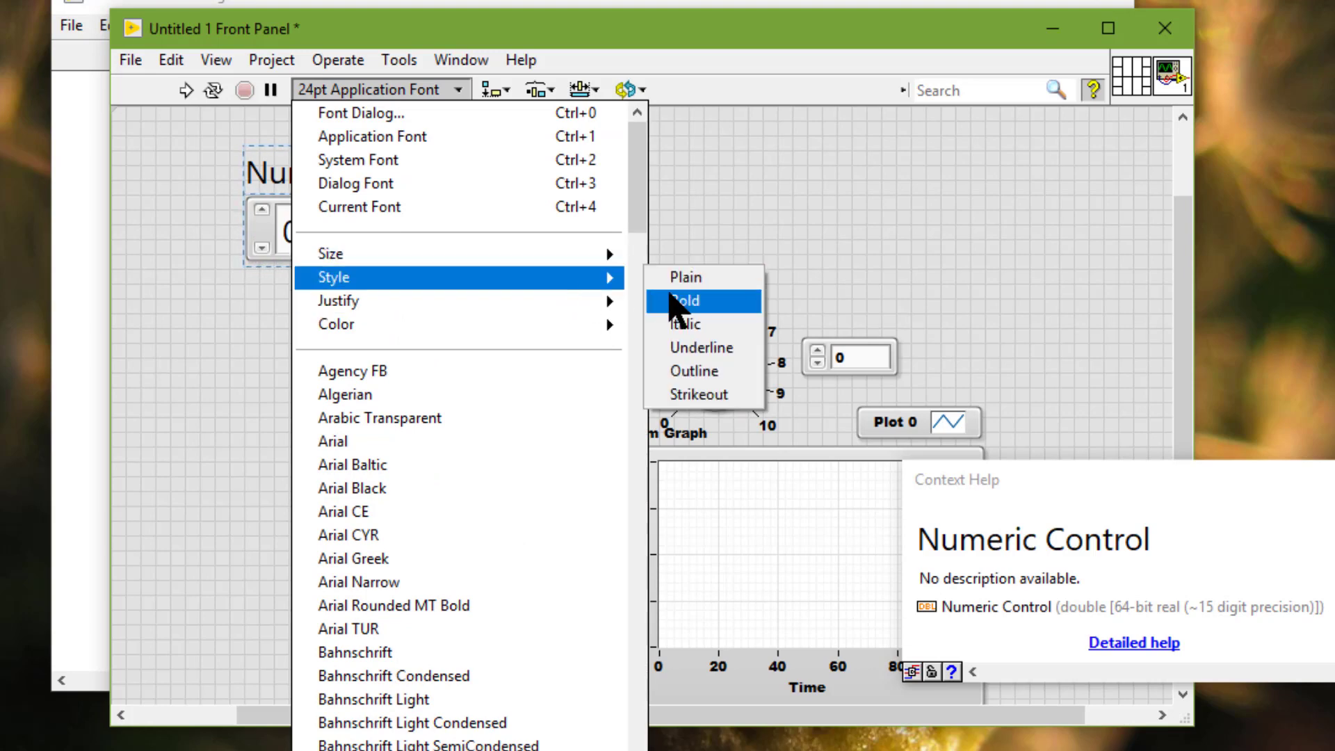
left_click(677, 301)
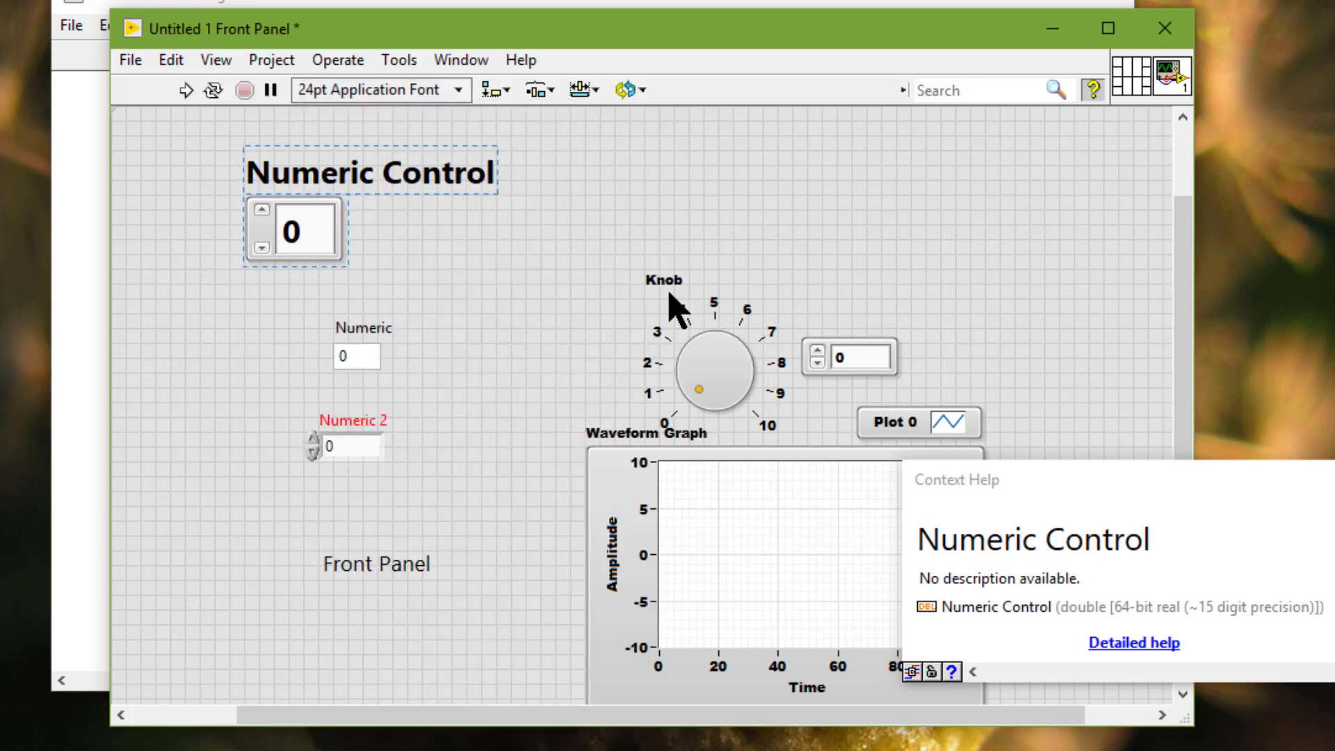
Step: Try Courier and Arial as the font of the Numeric Control's text
left_click(457, 91)
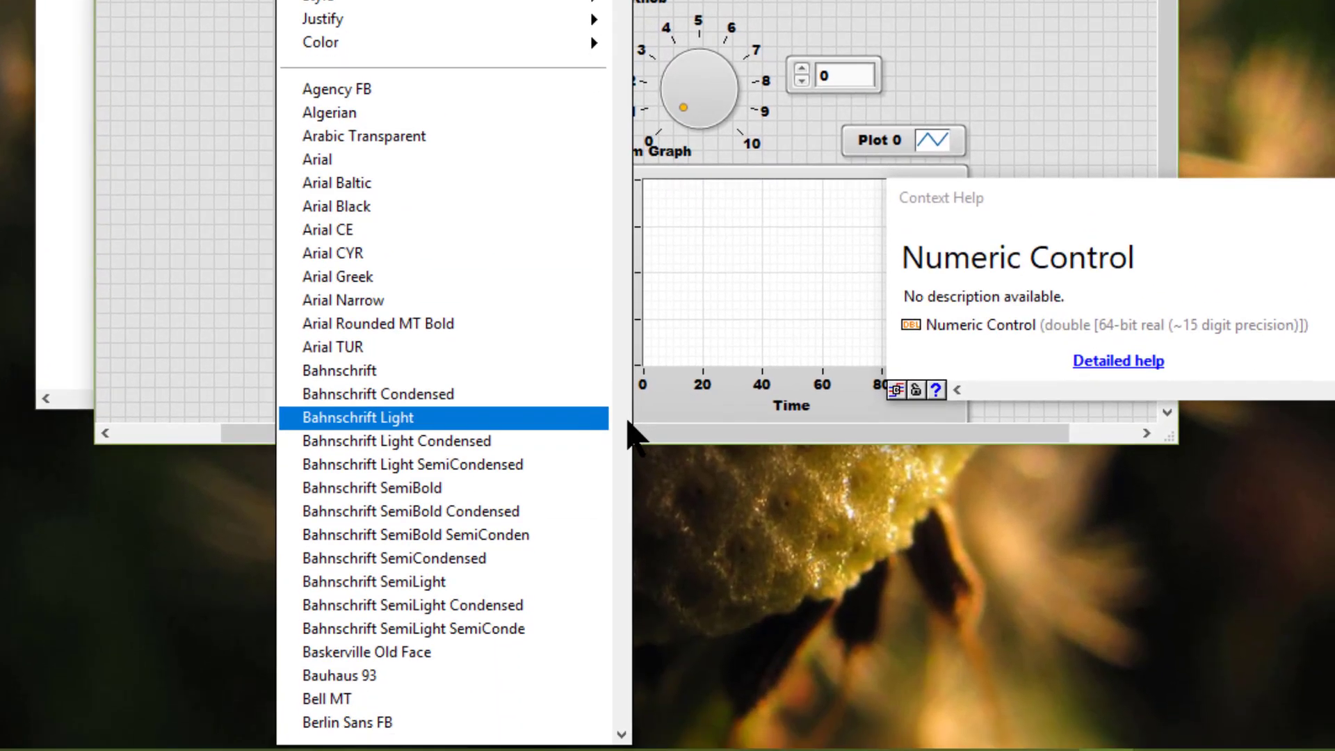
left_click(642, 703)
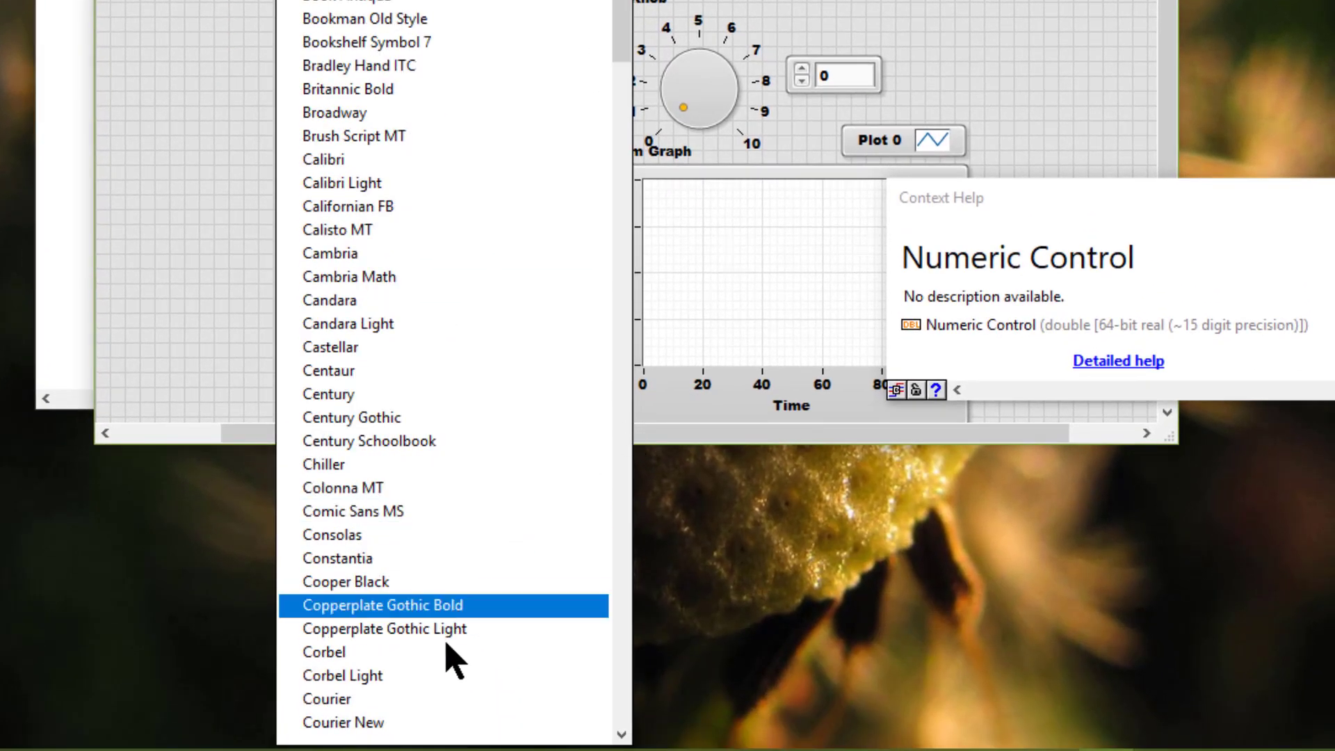
left_click(425, 698)
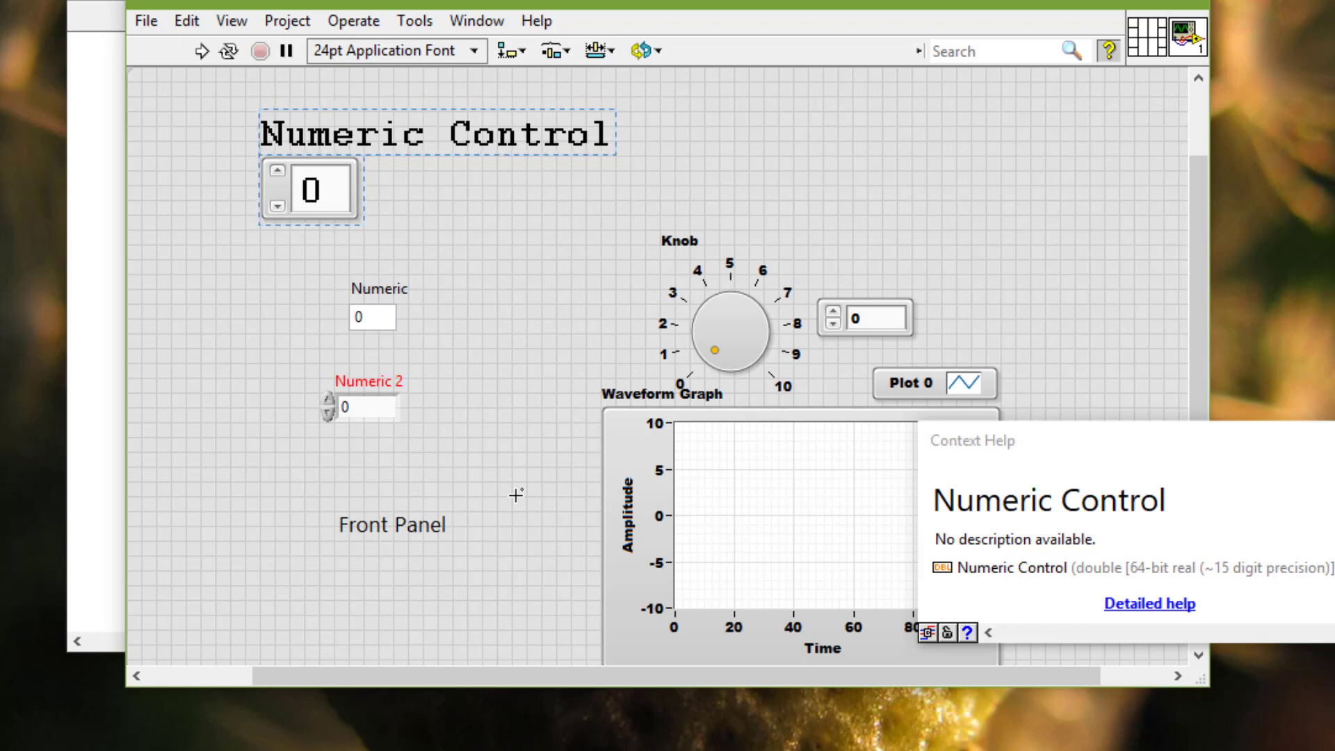
left_click(473, 51)
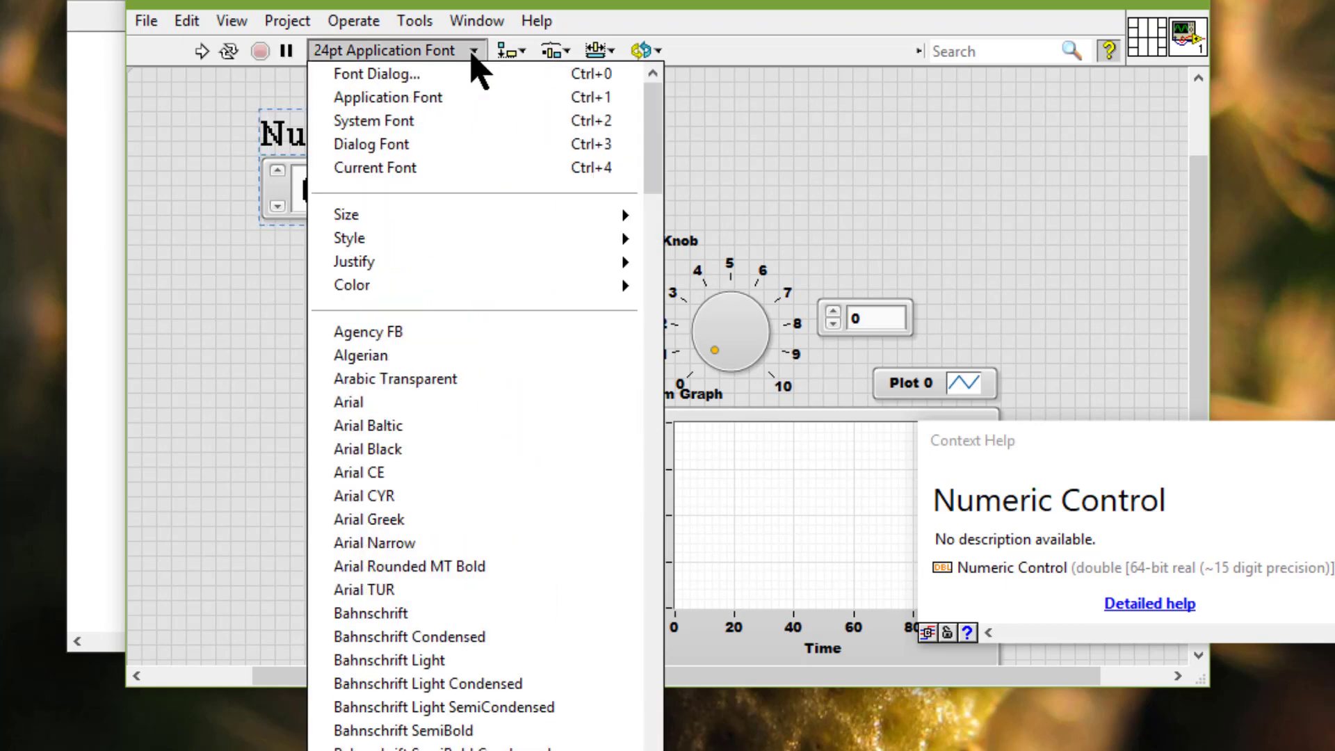
left_click(455, 415)
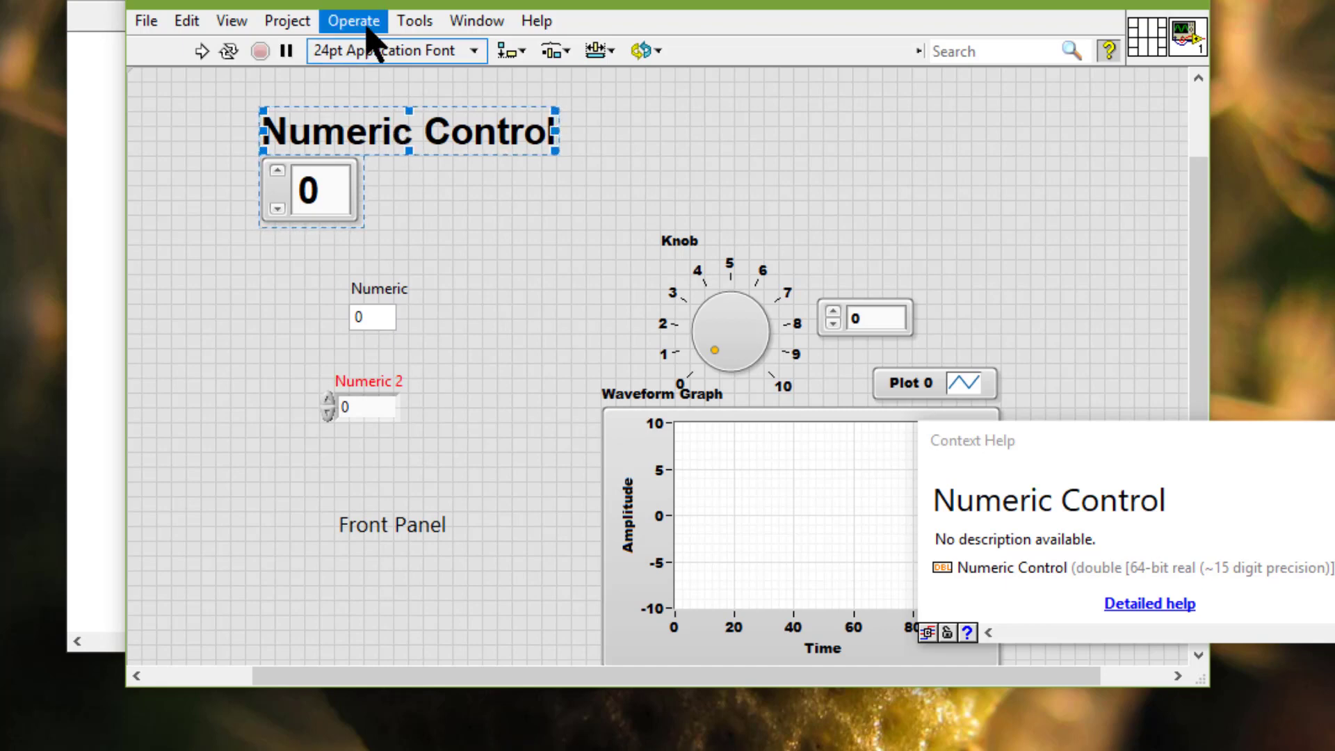
Step: Open the font dialog for the Numeric Control and examine its font, size, alignment and color options
left_click(376, 56)
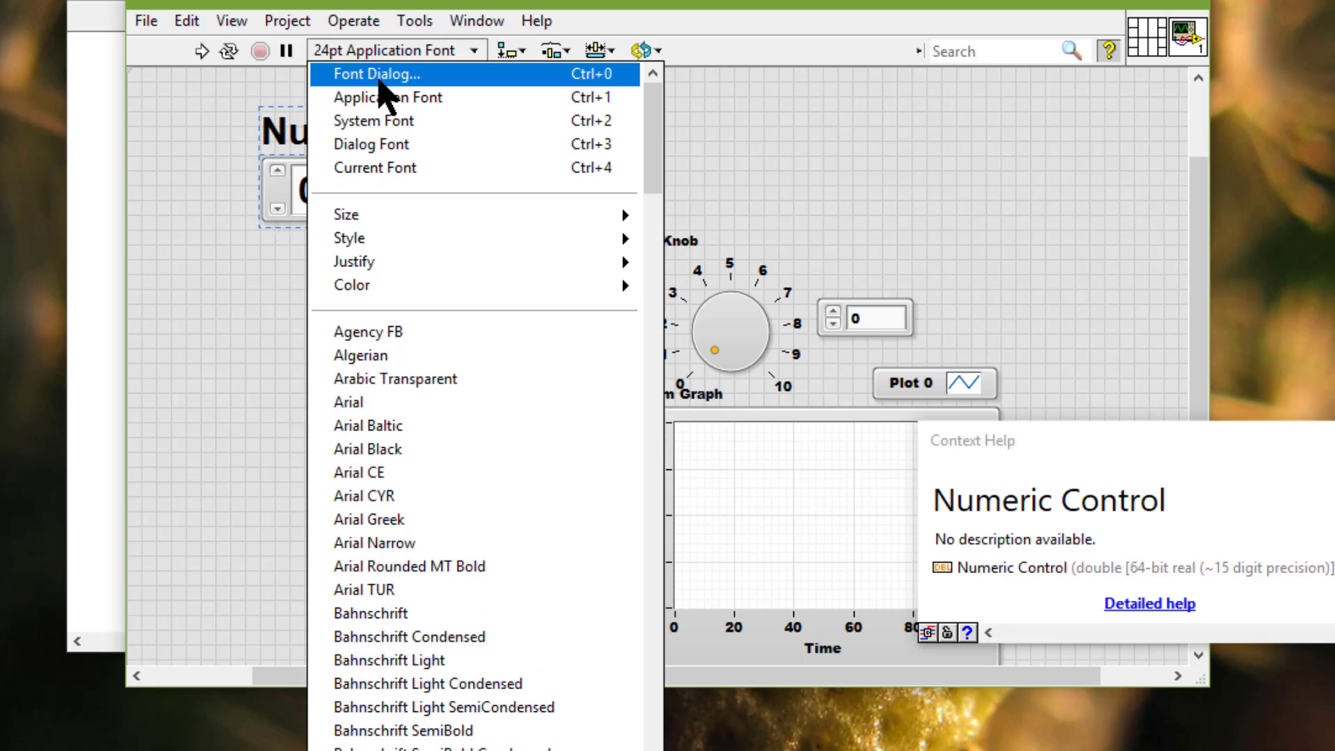
left_click(382, 75)
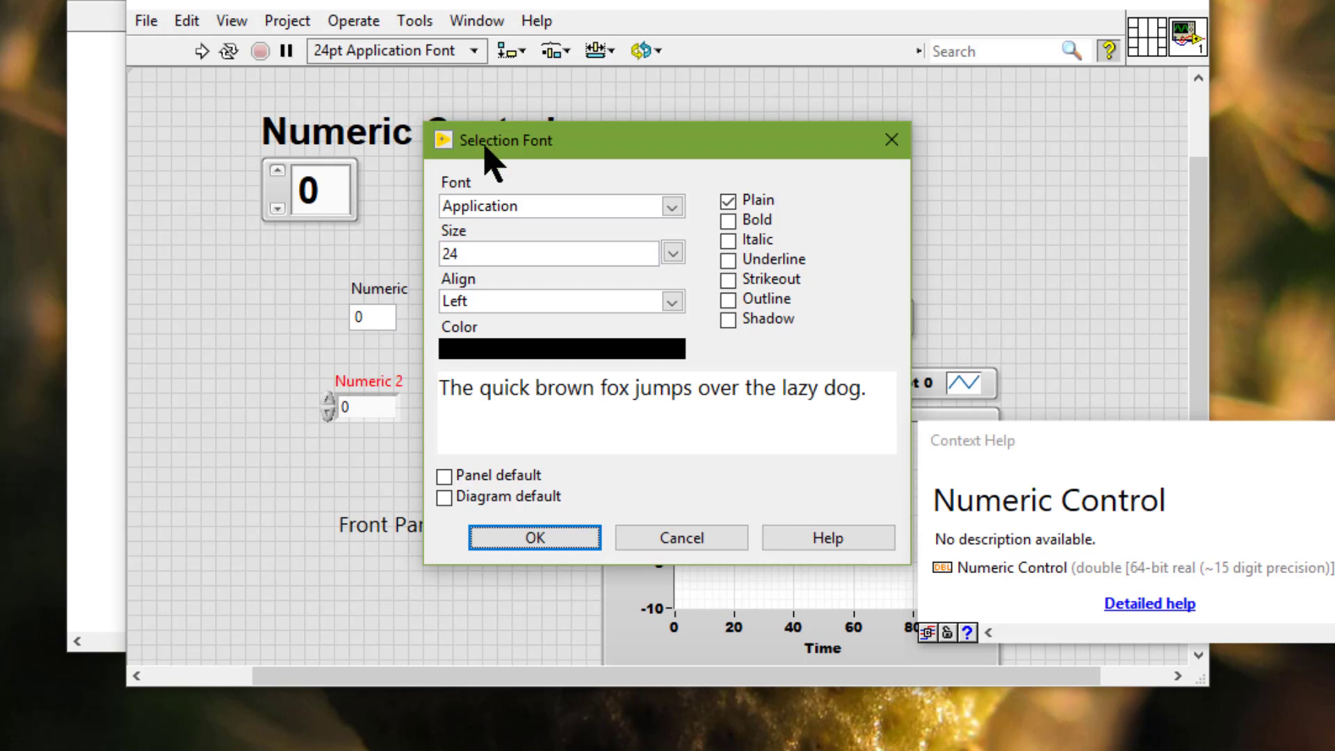
left_click(548, 208)
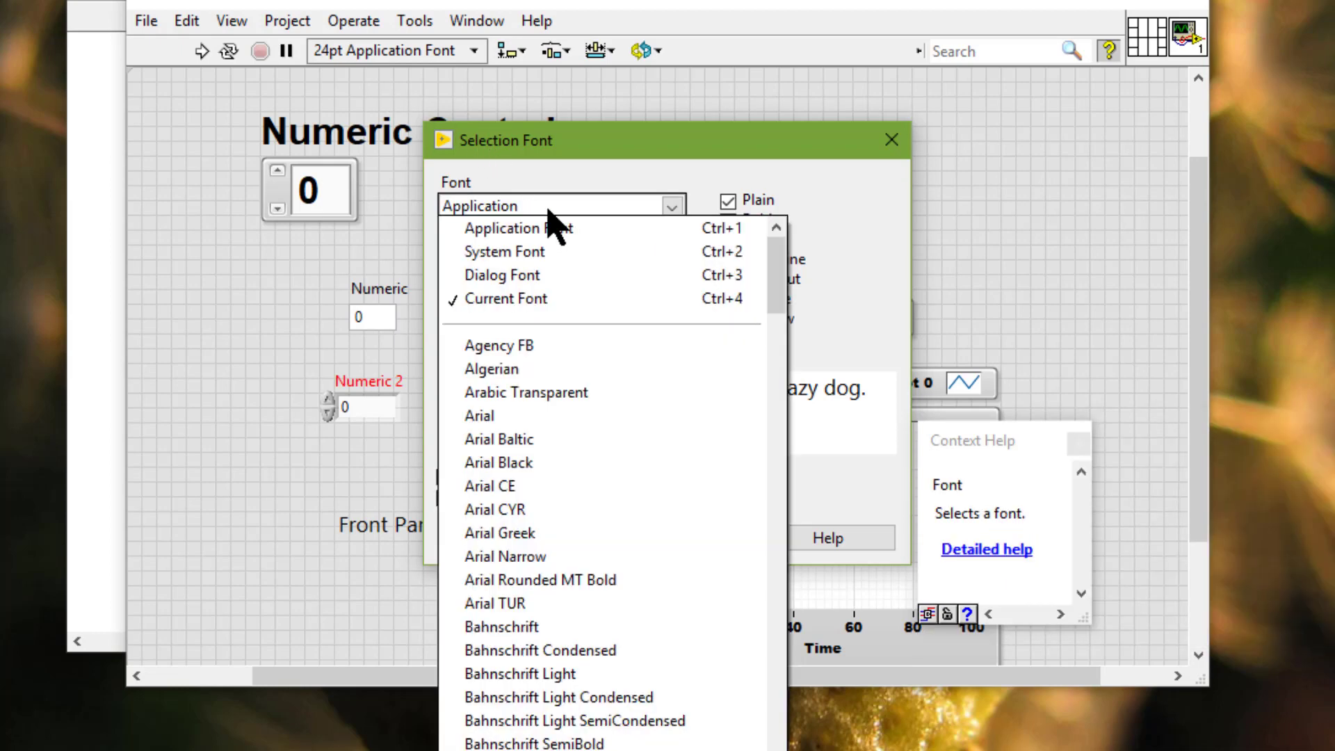
left_click(596, 182)
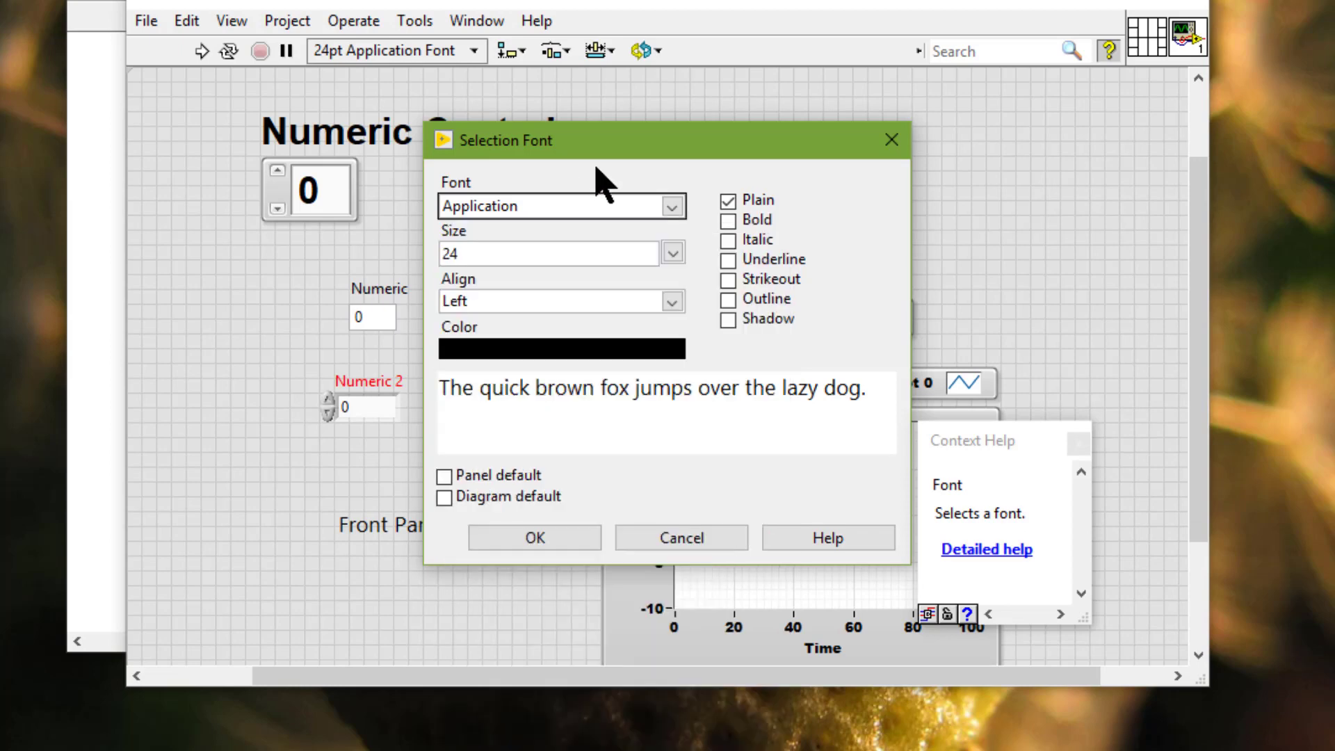
left_click(631, 252)
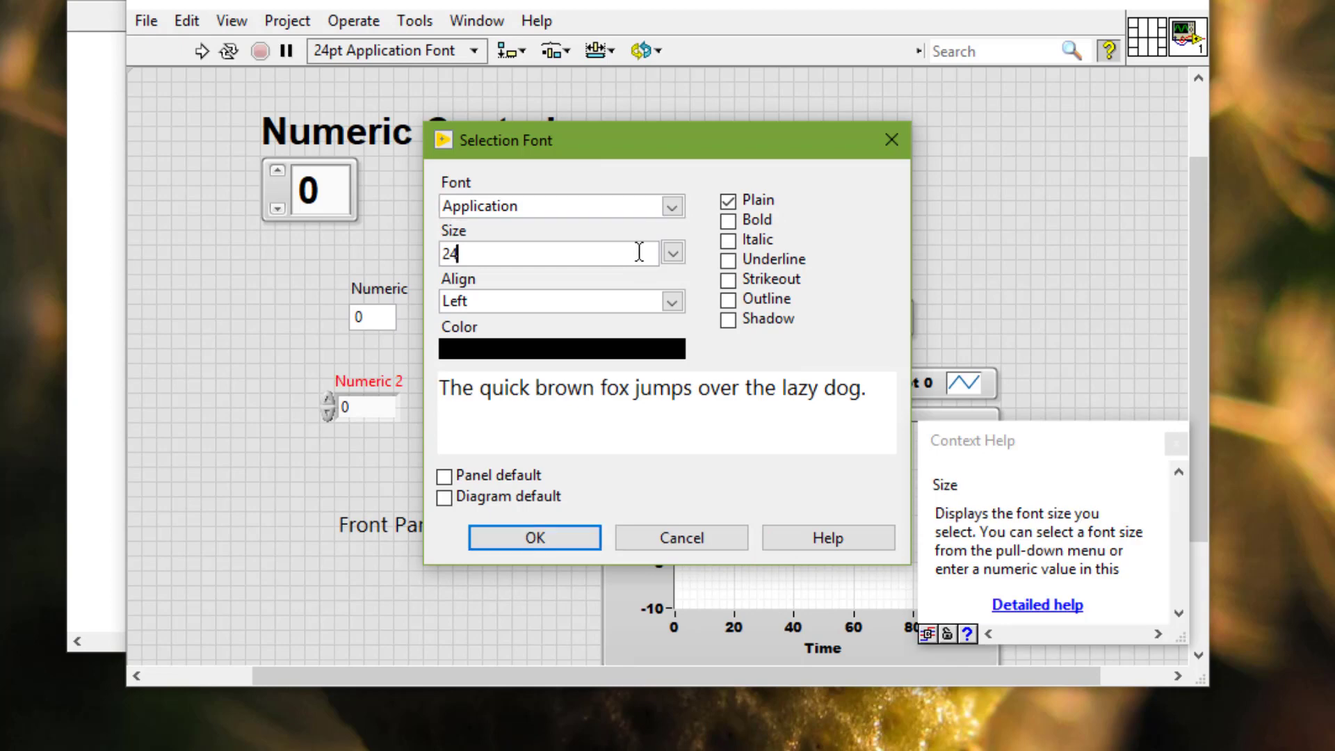
left_click(673, 253)
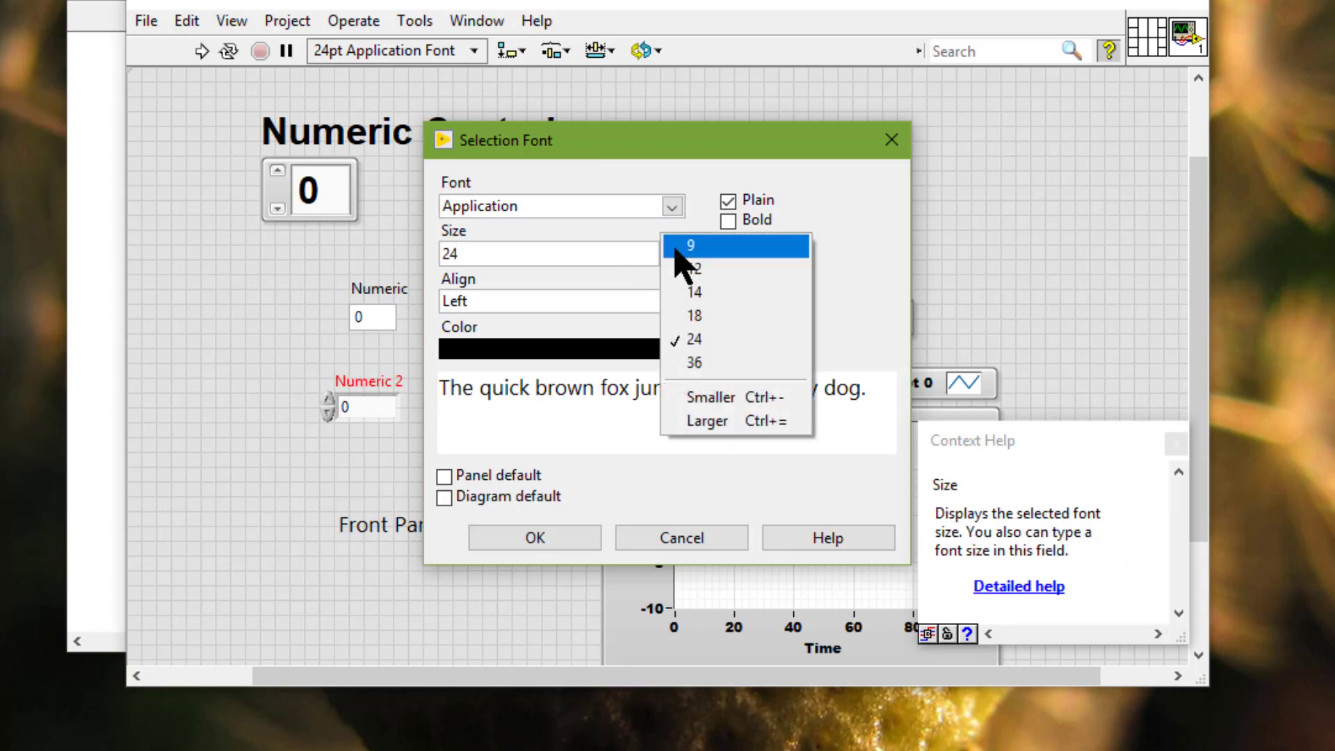
left_click(699, 219)
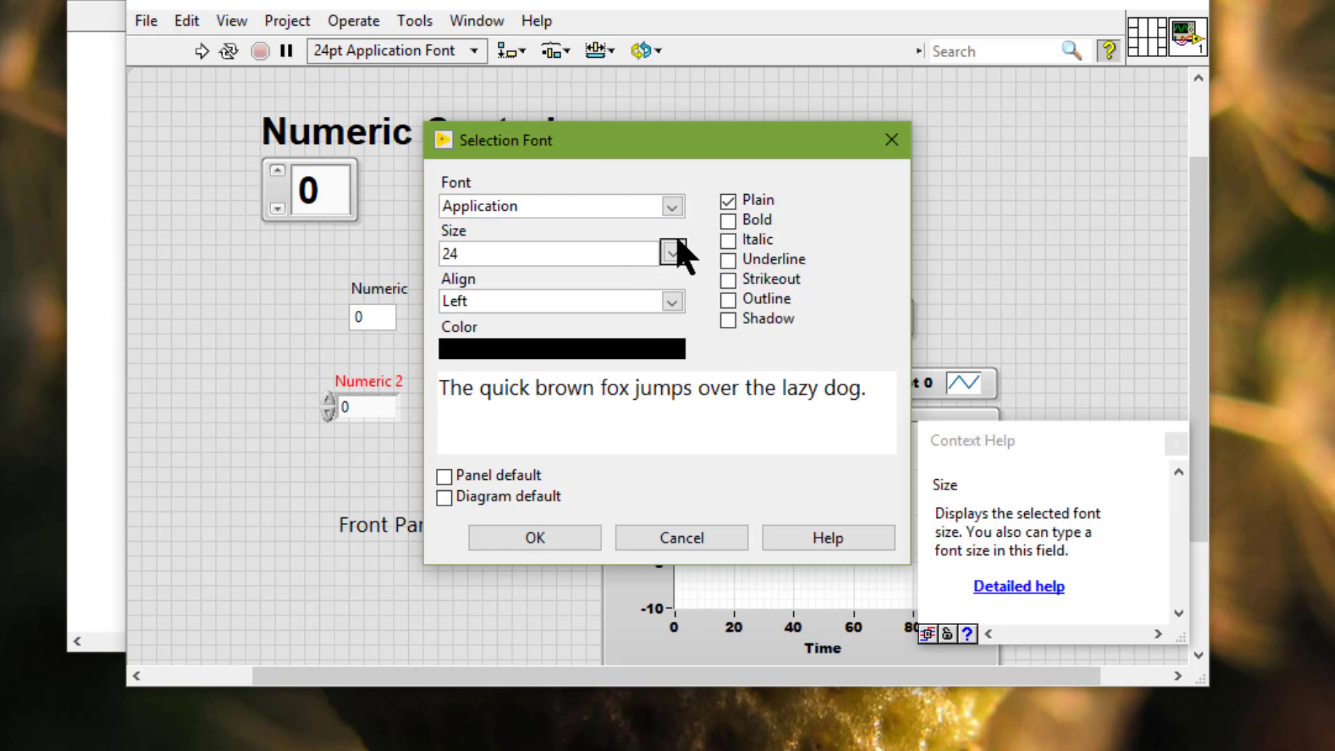
left_click(673, 299)
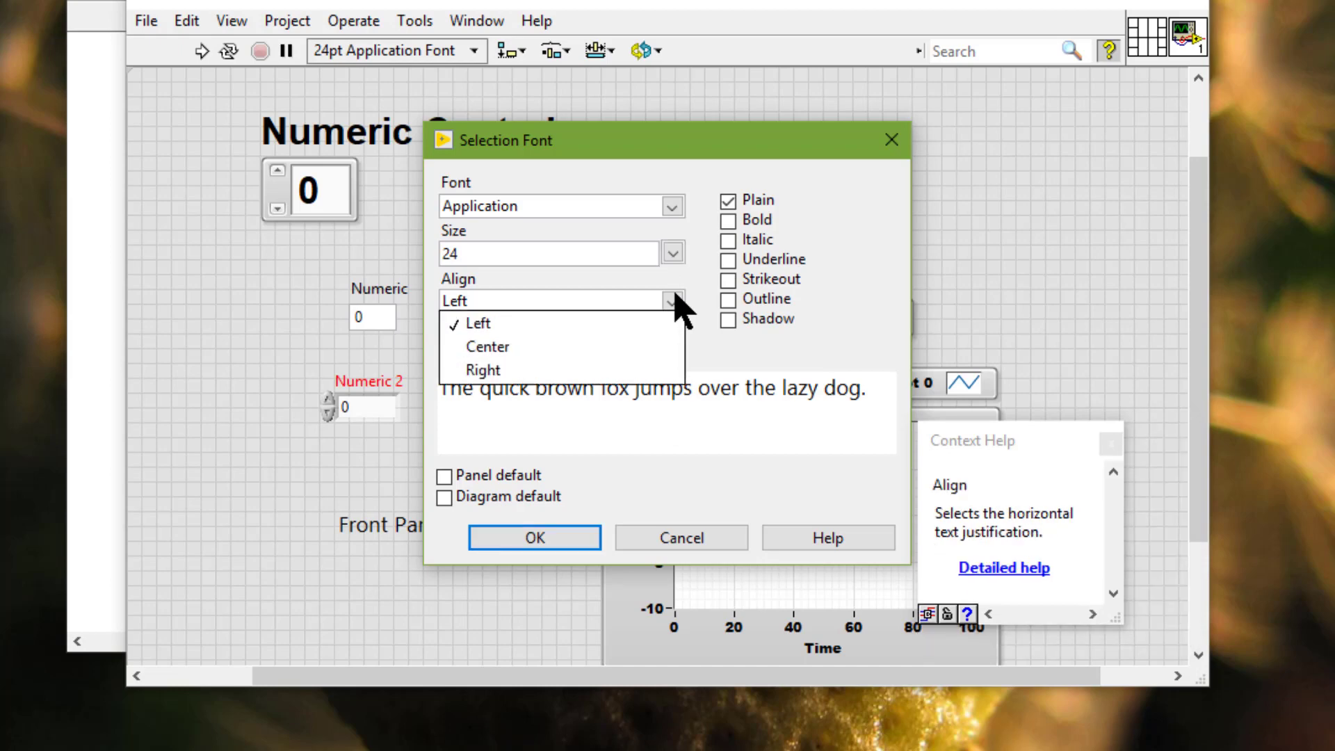
left_click(699, 289)
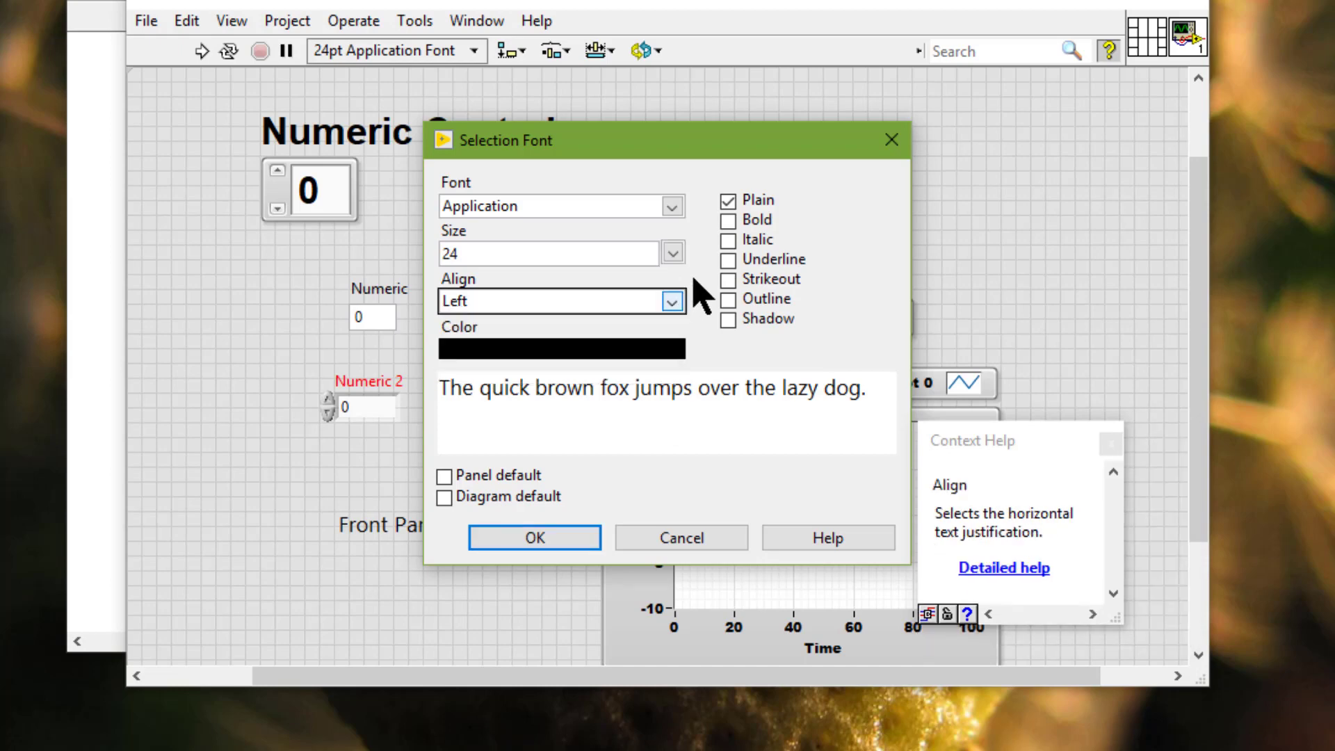
left_click(630, 353)
left_click(815, 231)
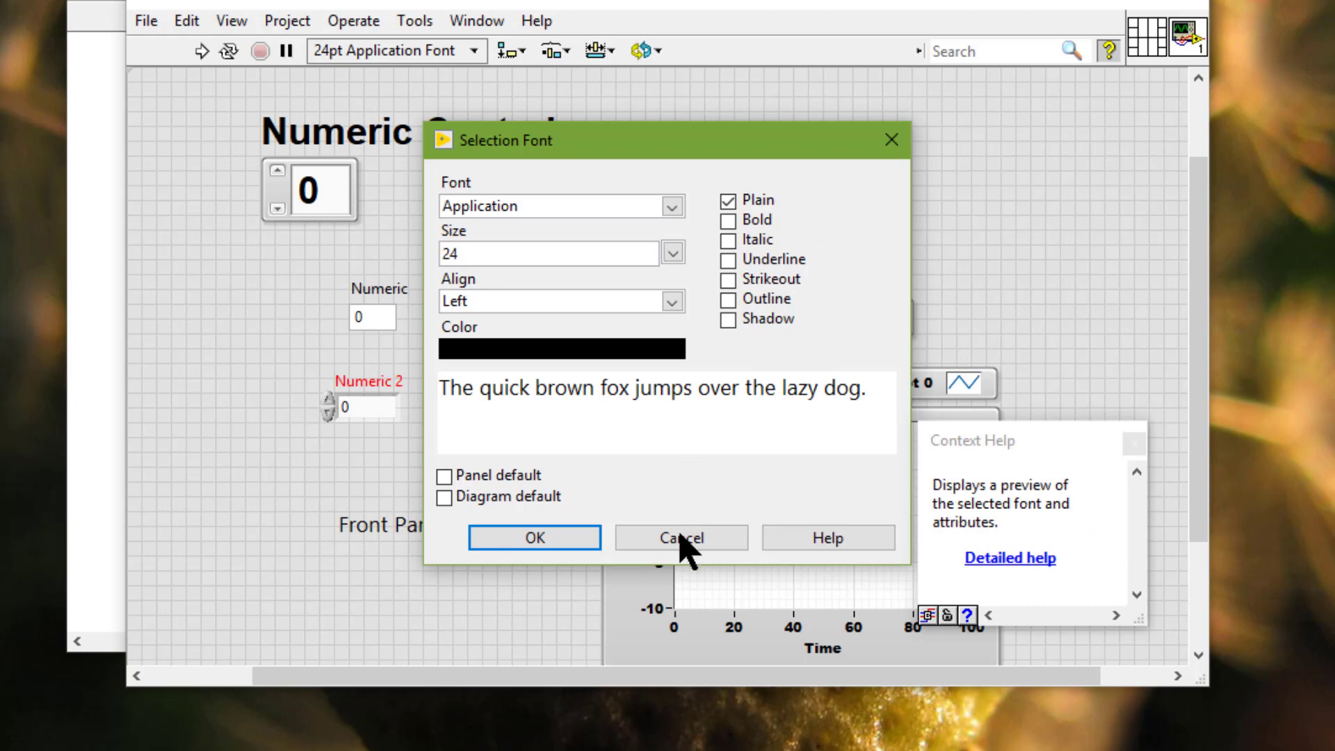
Step: Apply strikeout to the Numeric Control's text, and reset the text to the Application Font
left_click(729, 283)
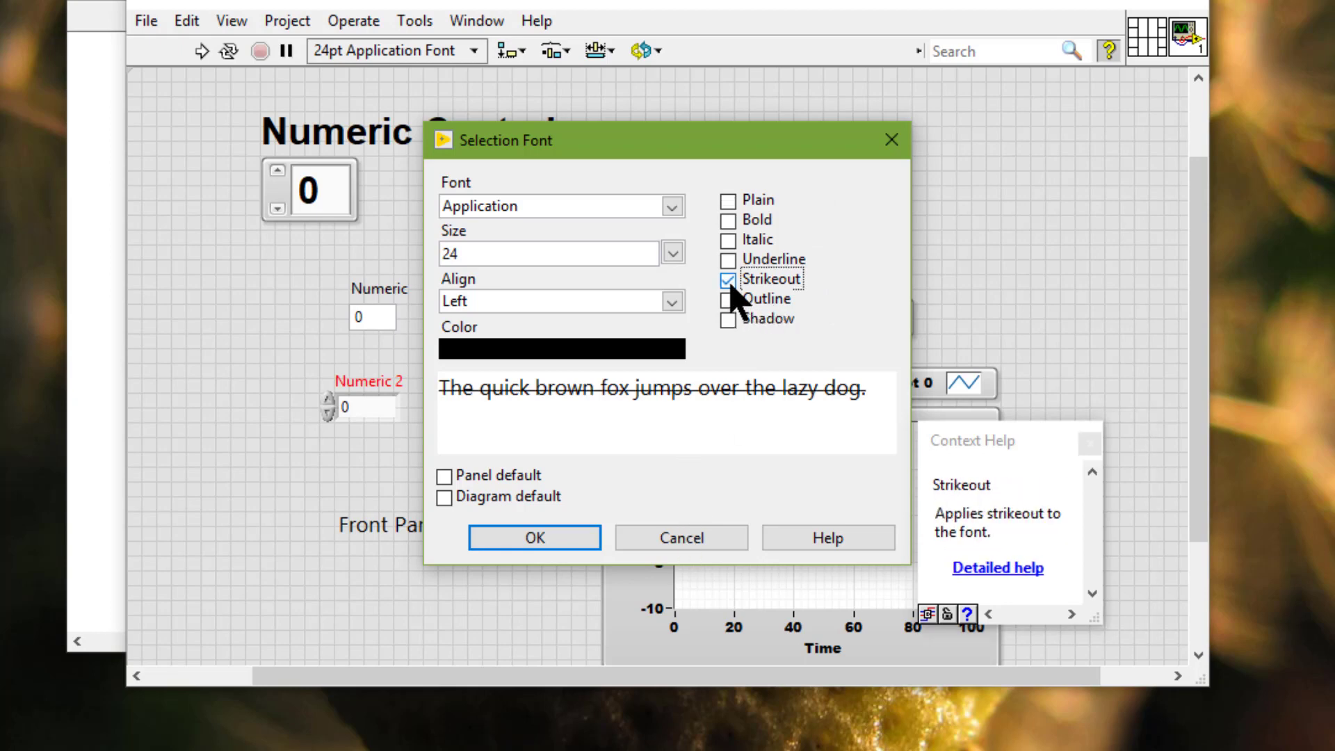
left_click(565, 540)
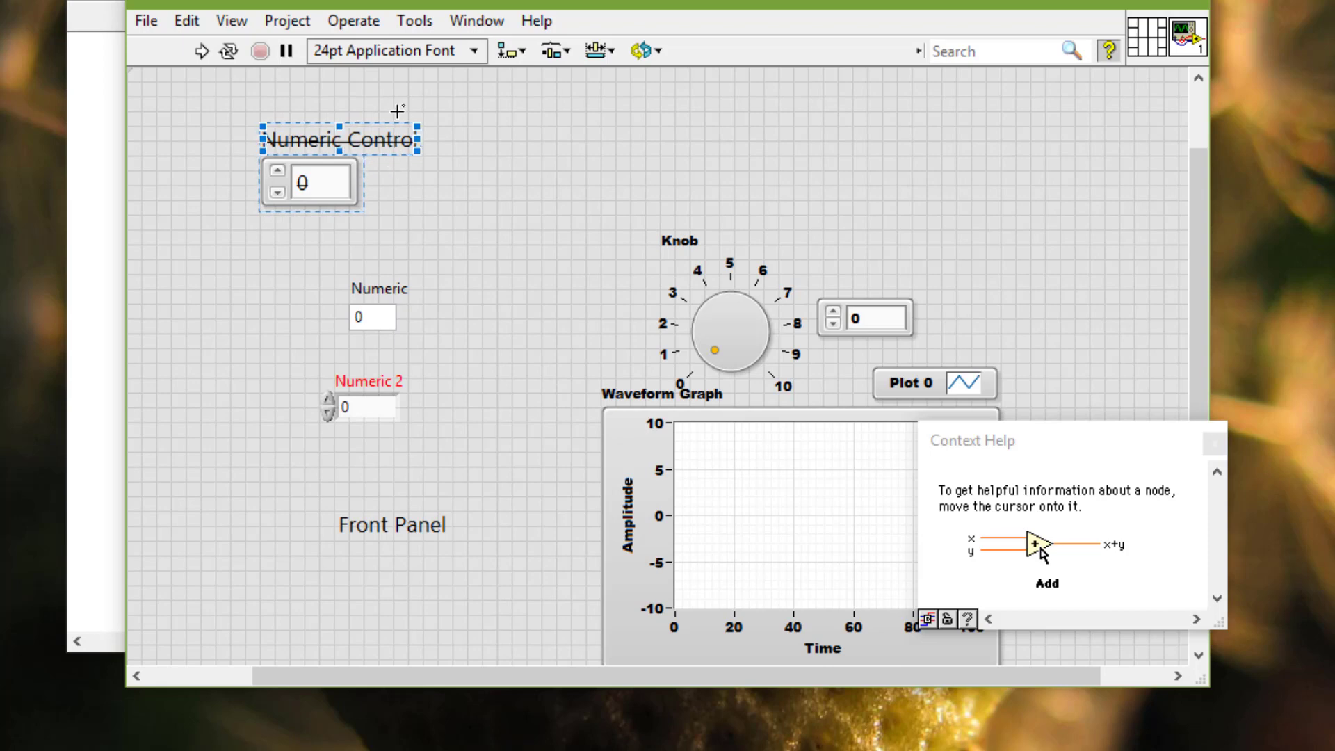
left_click(435, 52)
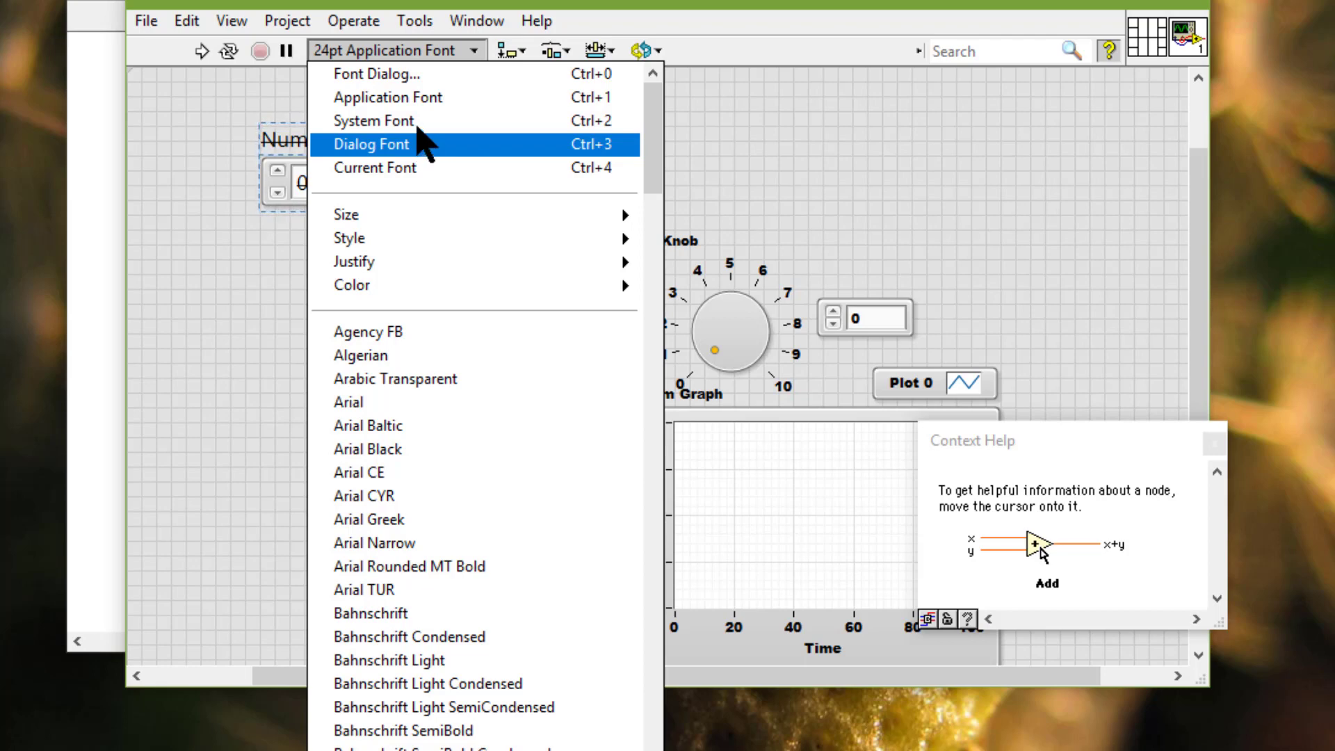
left_click(416, 105)
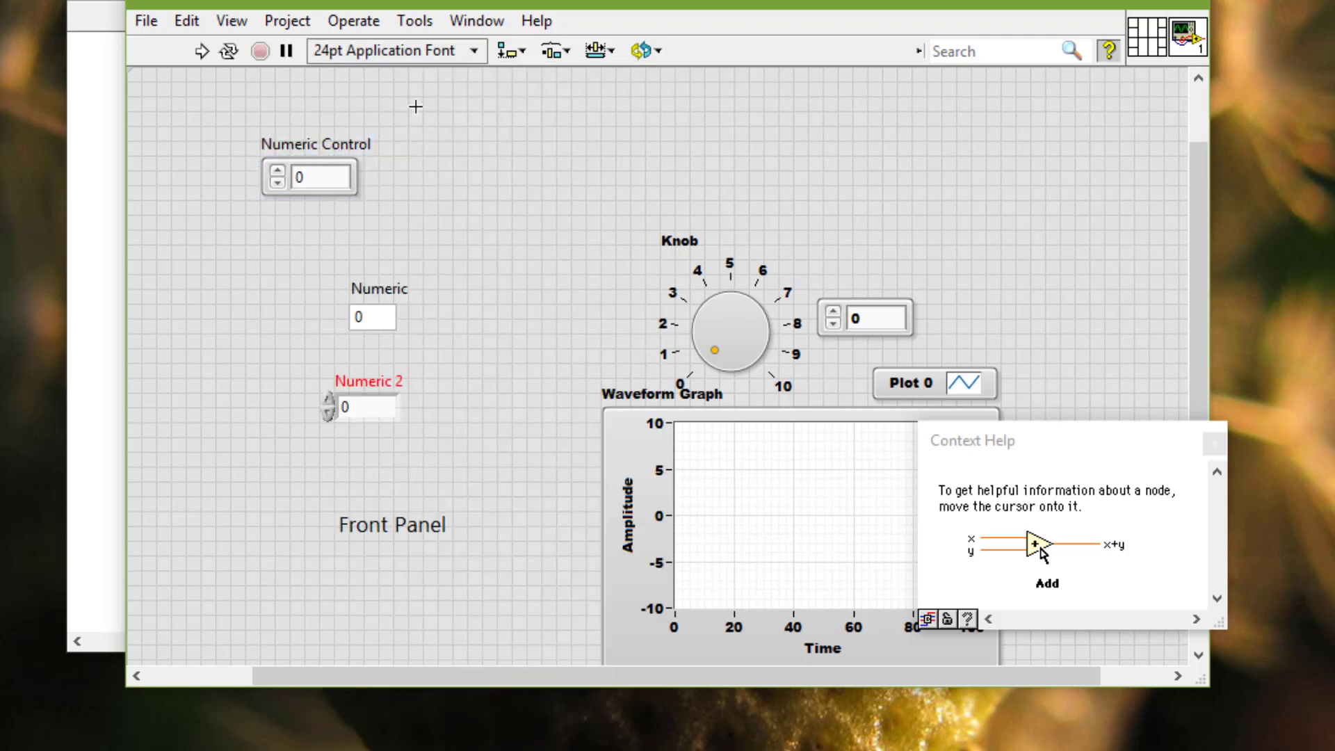
Step: Place a MathScript Node on the block diagram as a large frame beside the Numeric Control terminal, above the Waveform Graph terminal
key("ctrl+e")
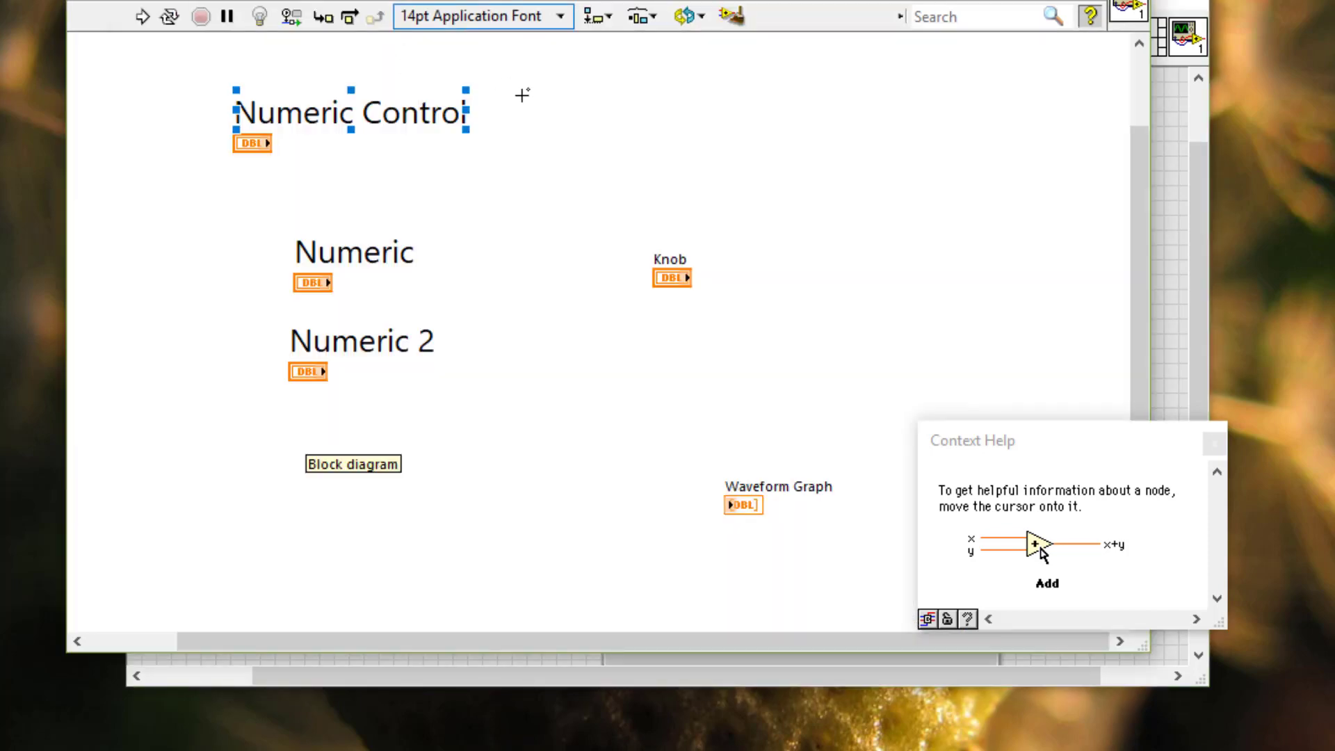
left_click(555, 108)
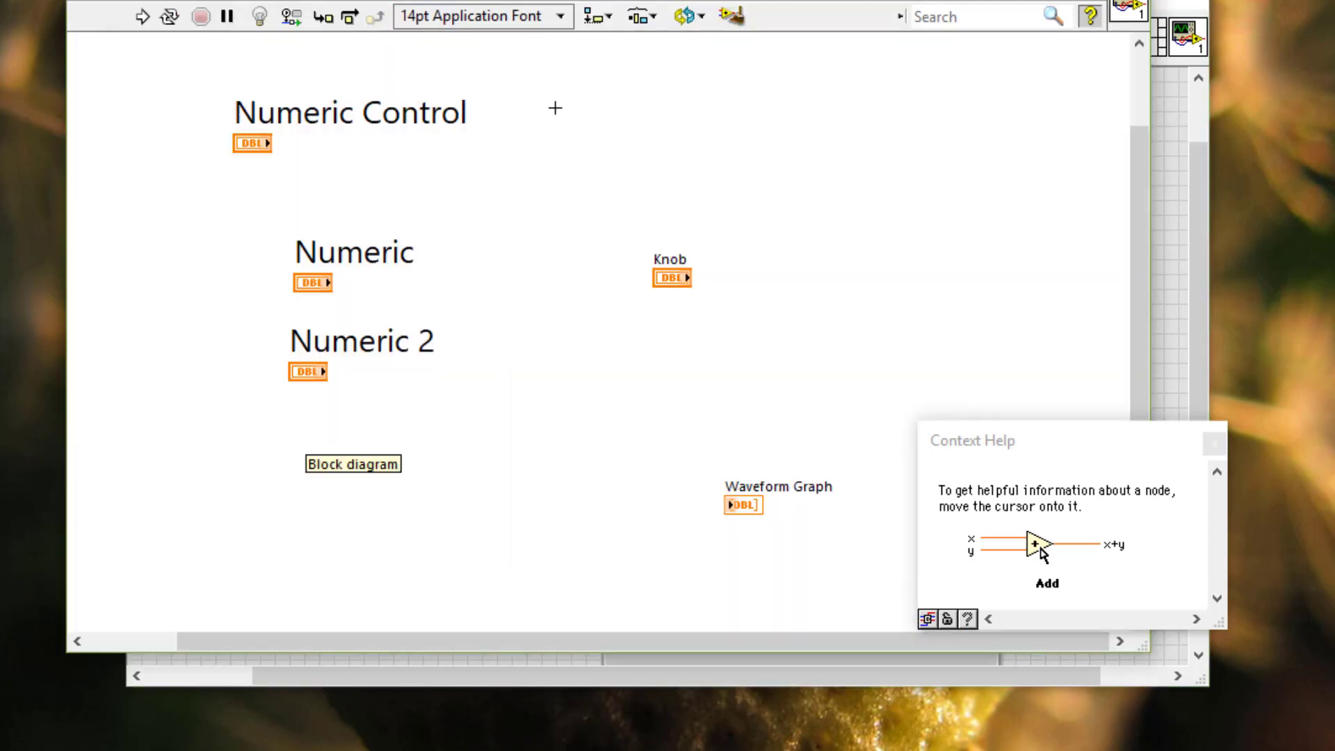
key("ctrl+space")
type("math")
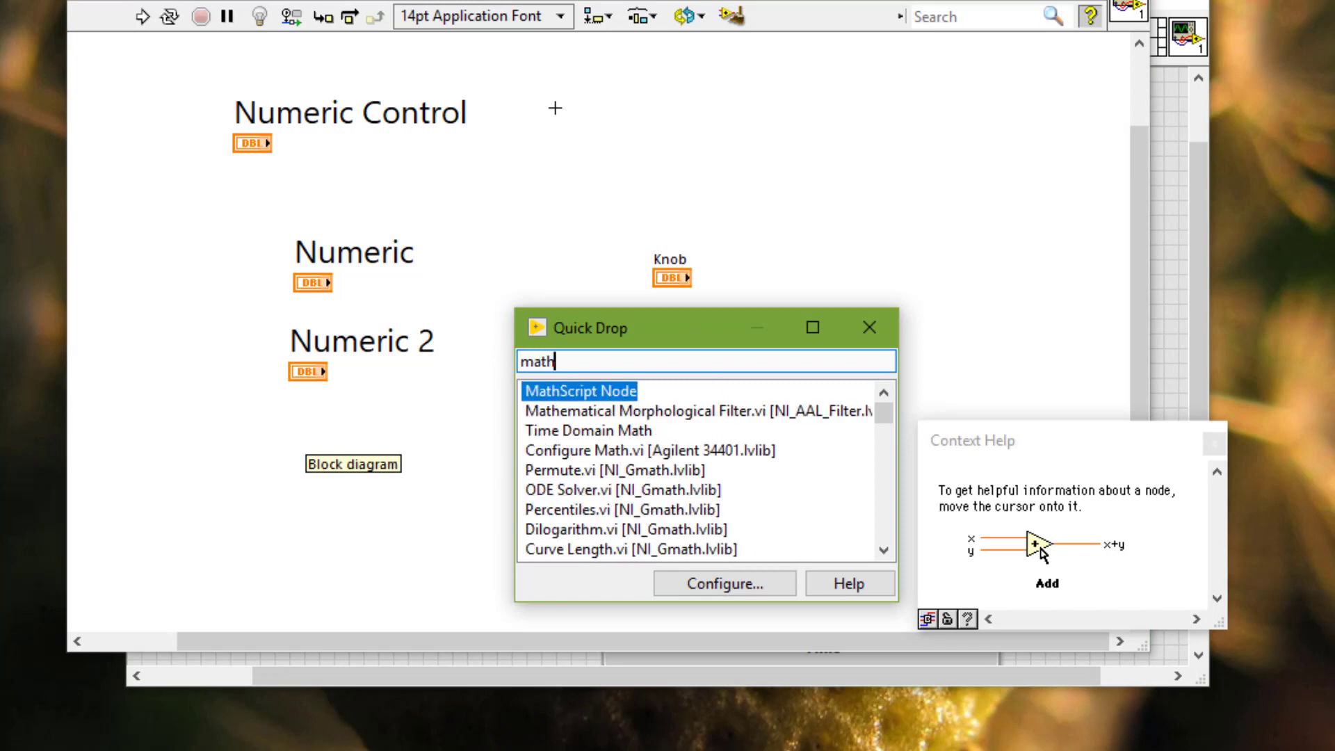
key("Return")
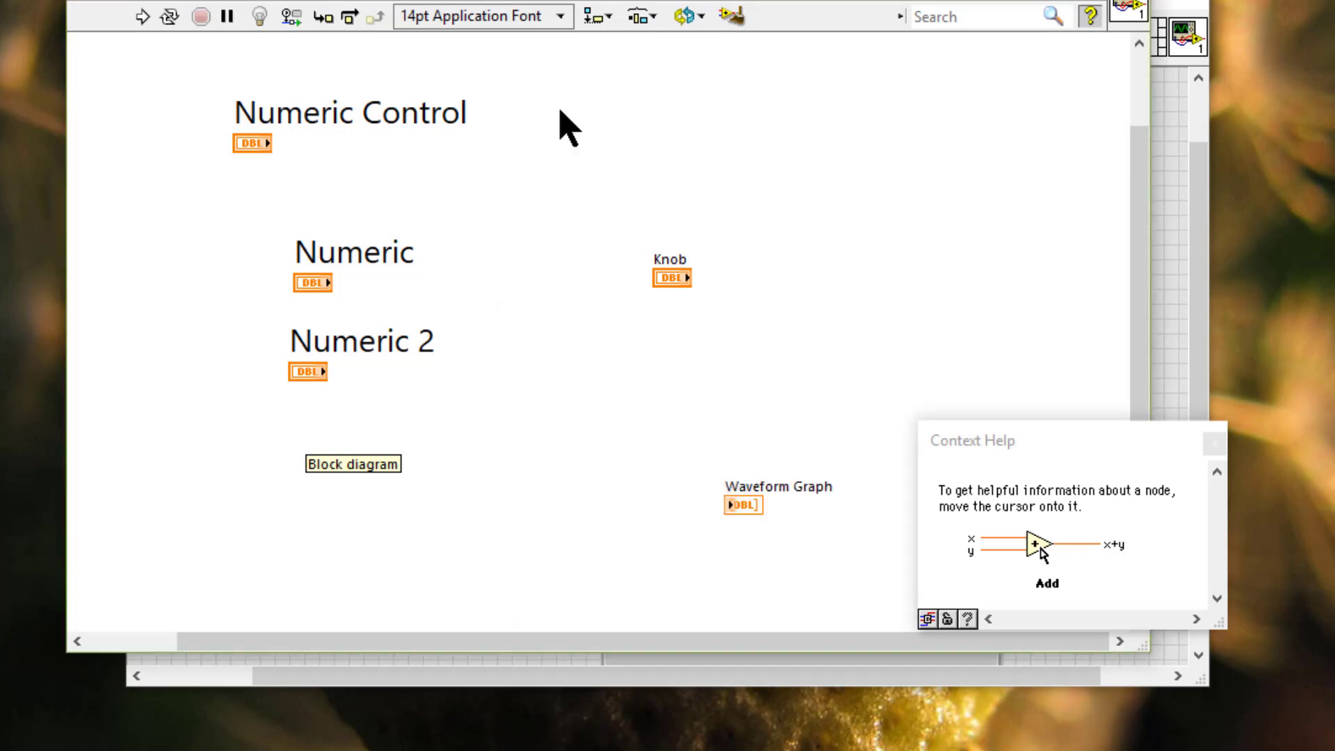
left_click_drag(560, 111, 1106, 391)
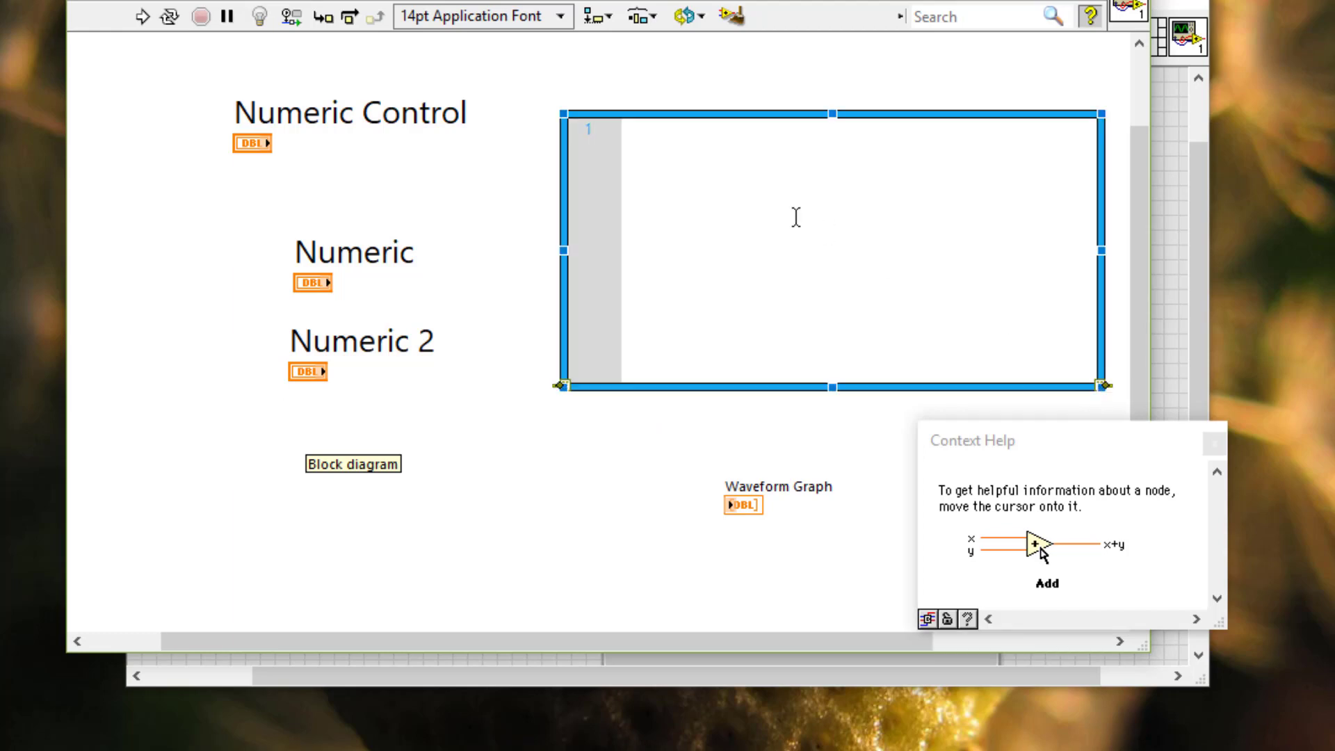
Step: Enter the script lines x=1, y=2 and z=x+y in the MathScript Node
left_click(730, 159)
type("x")
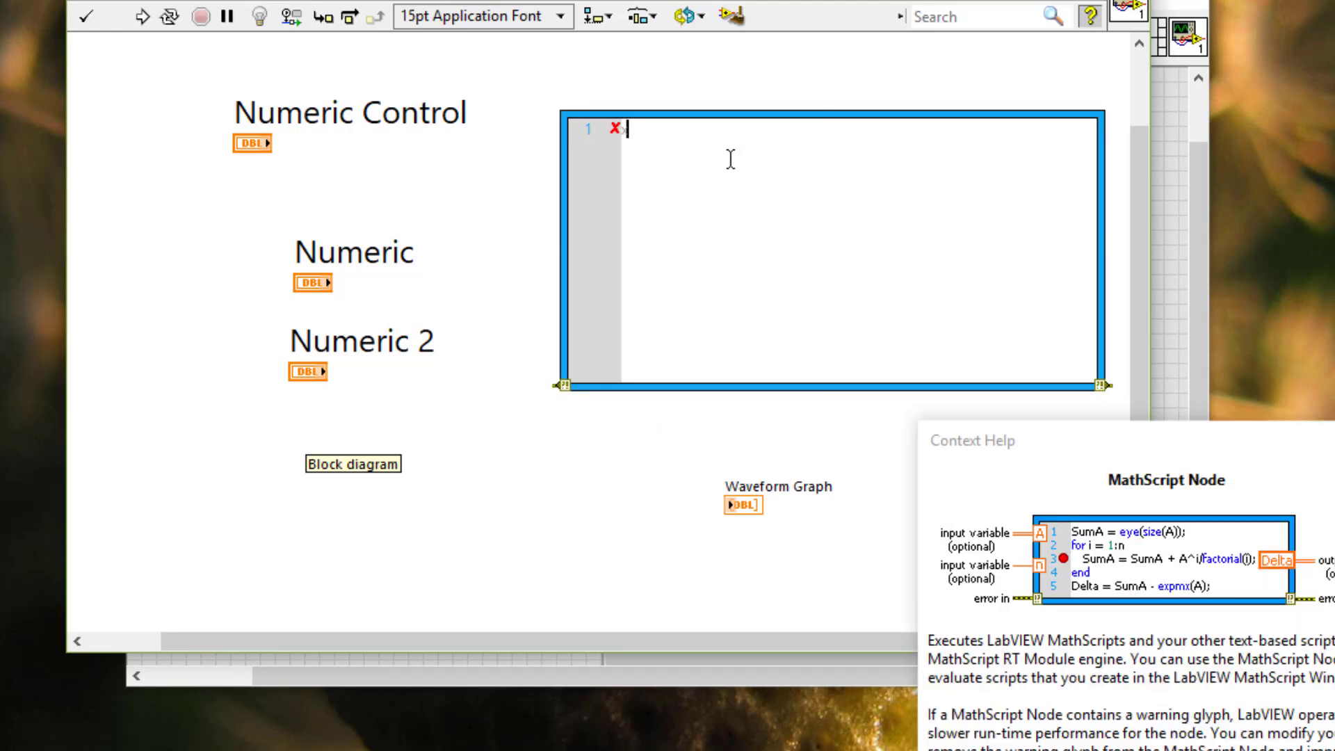
type("=1")
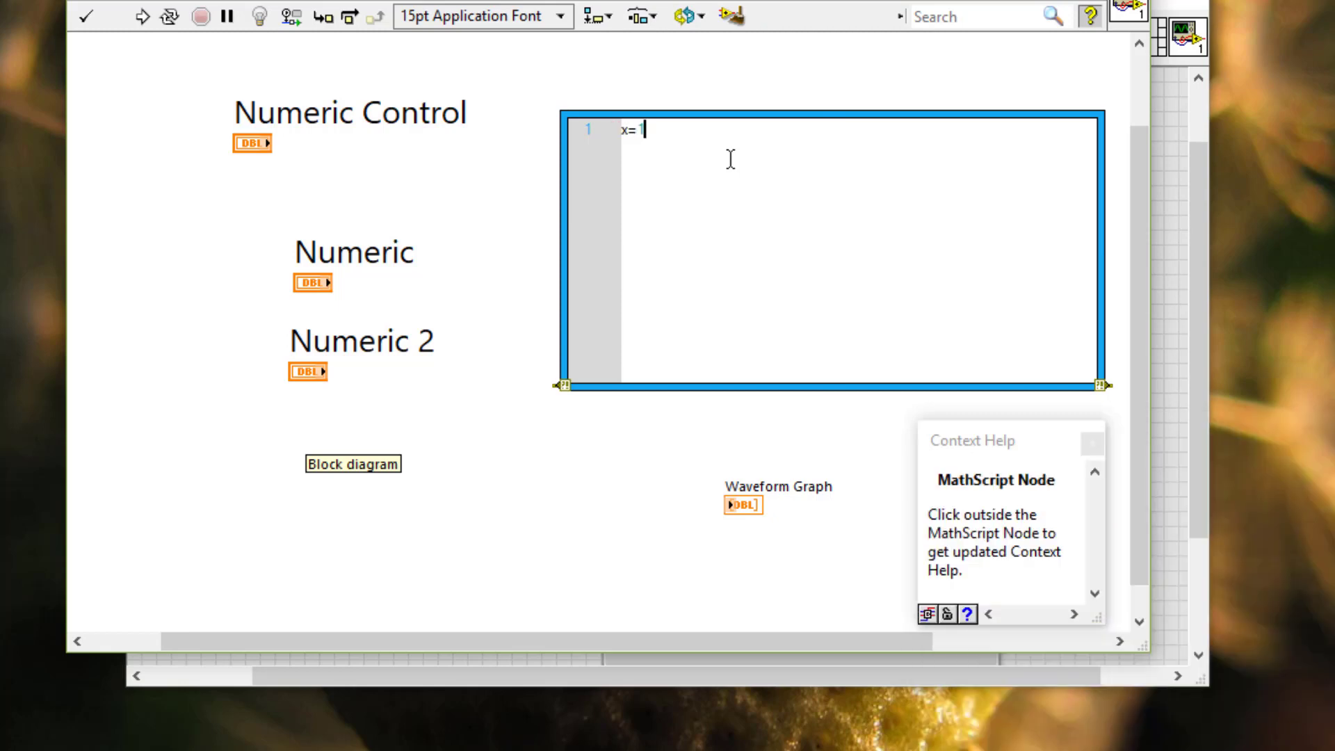
key("Return")
type("y=2")
key("Return")
type("z=x+y")
Step: Set the font size of the entire script in the MathScript Node to 18
key("ctrl+a")
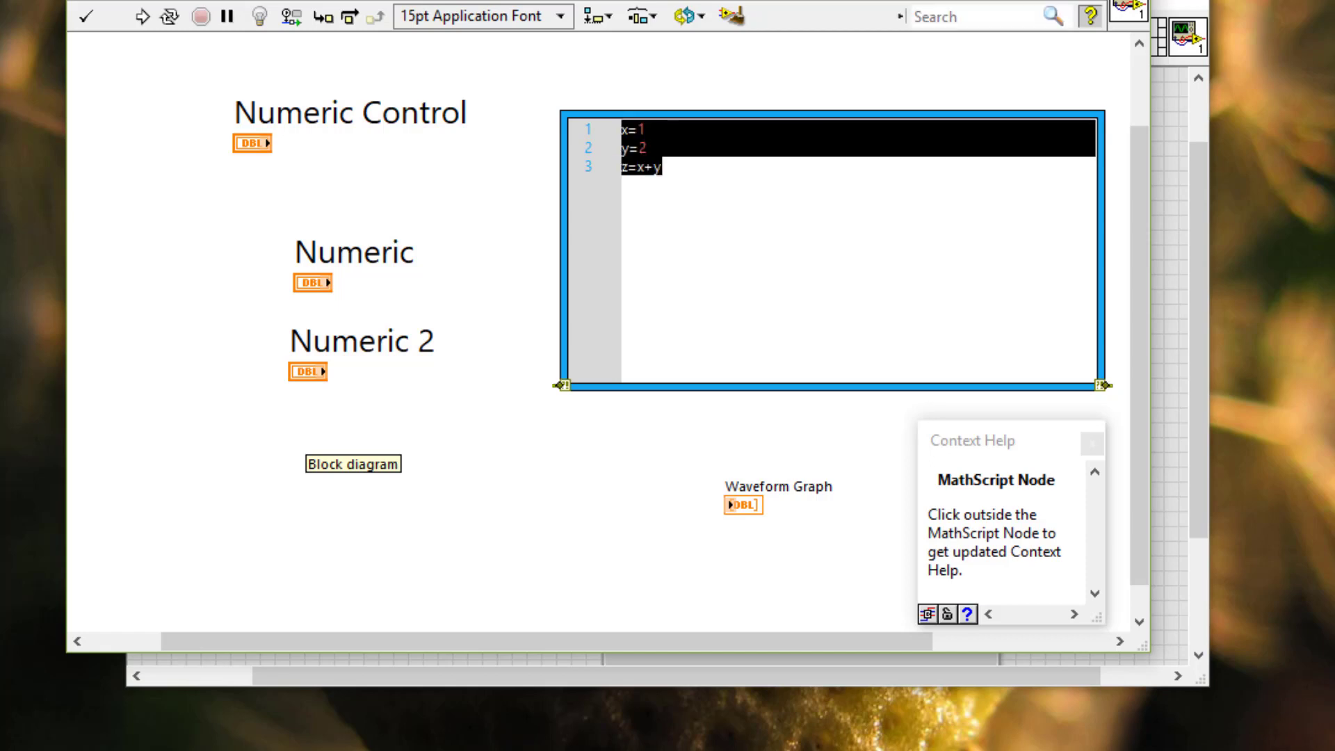
left_click(466, 16)
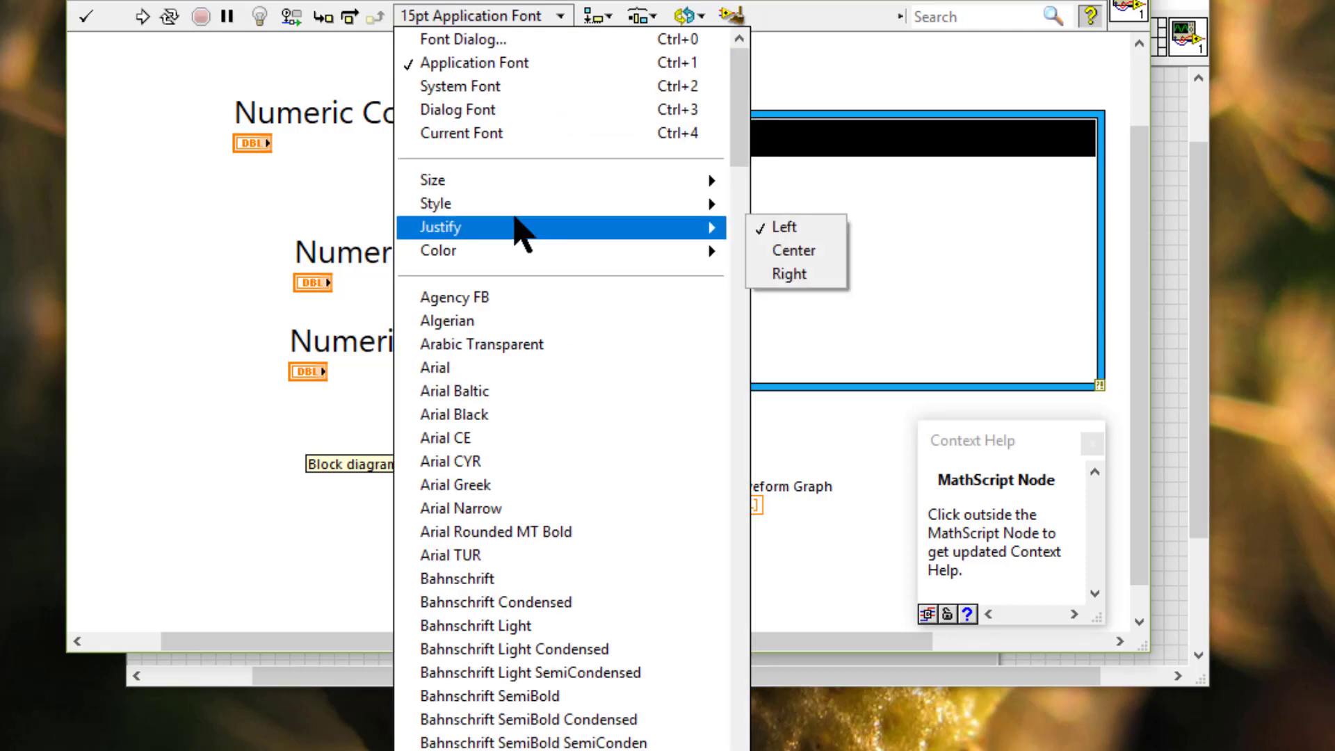
mouse_move(514, 183)
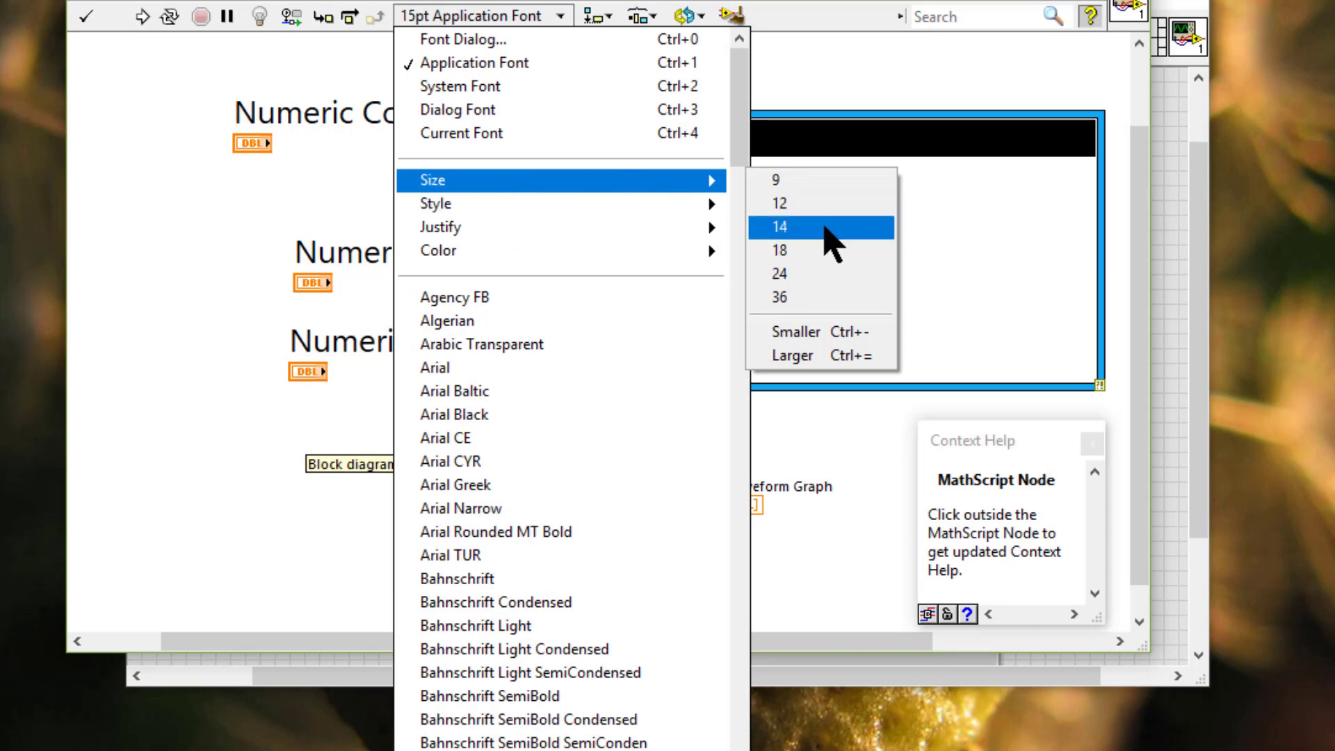
left_click(809, 254)
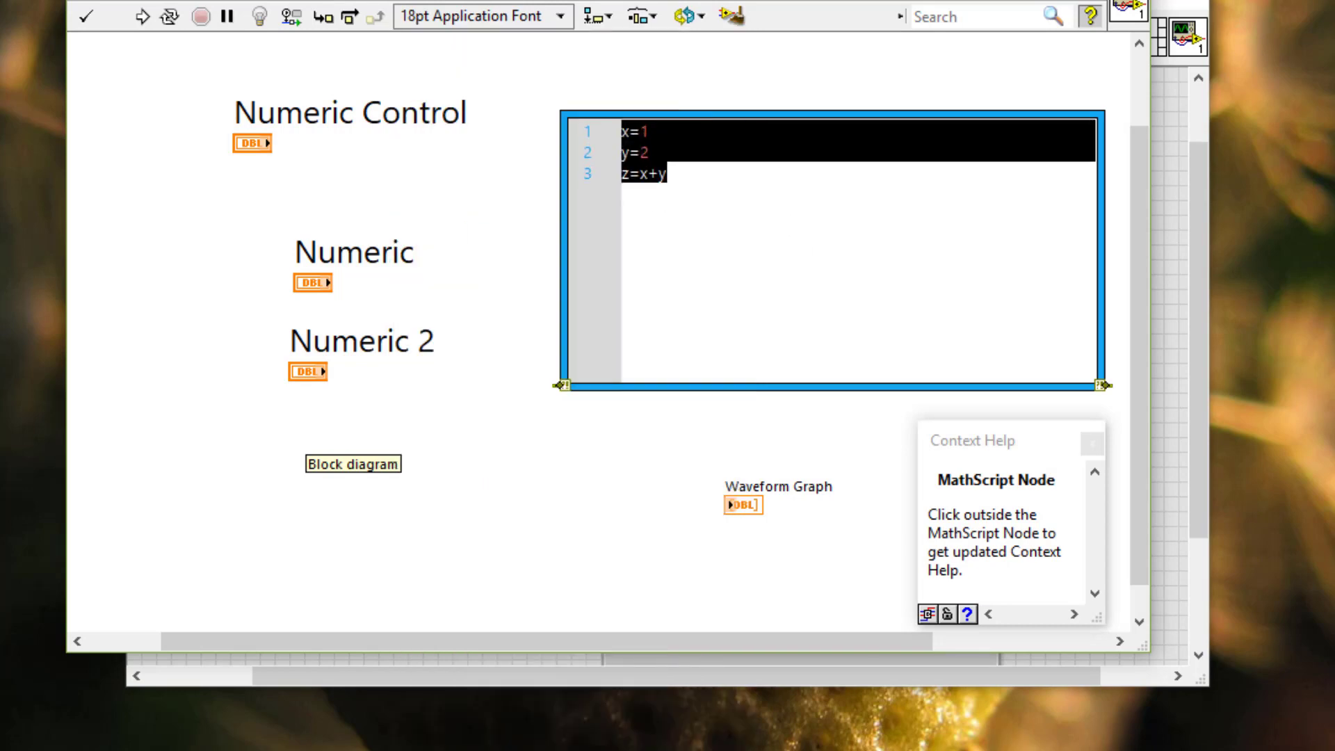
left_click(752, 119)
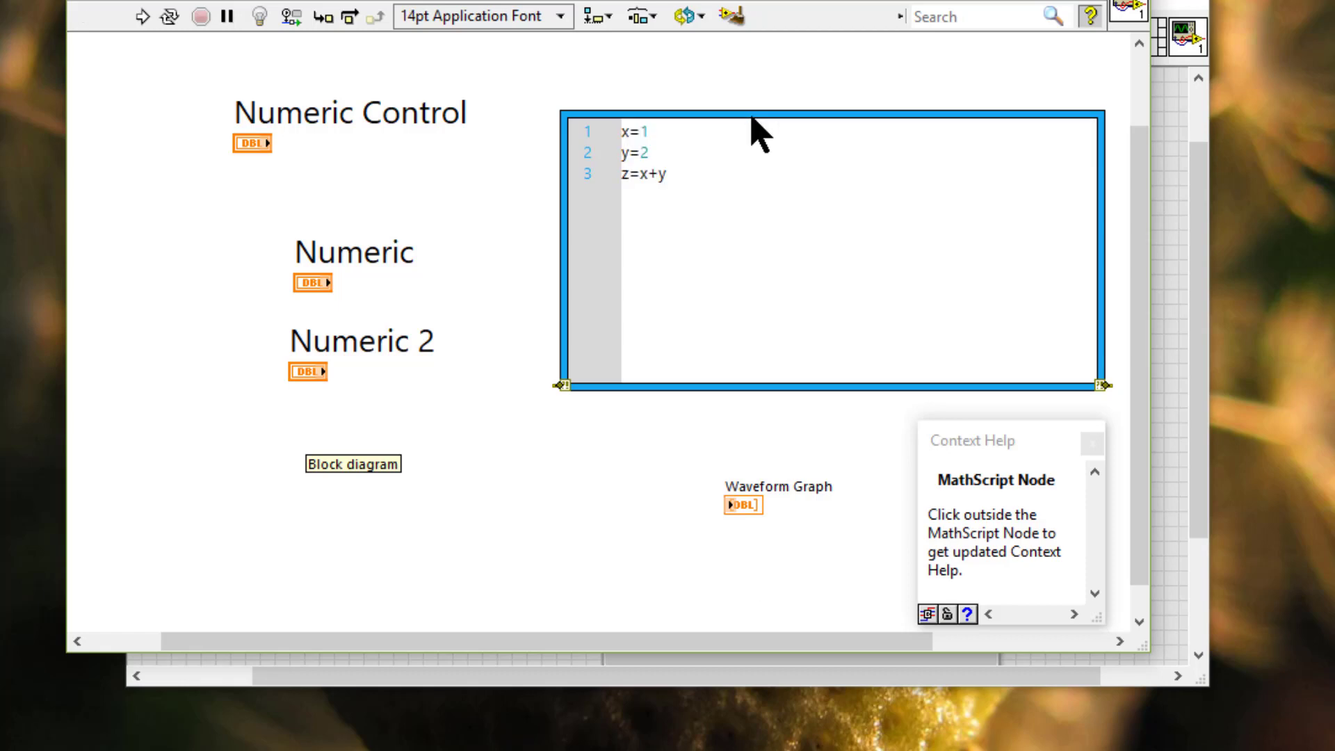
Step: Color the entire script in the MathScript Node red
right_click(752, 119)
mouse_move(771, 240)
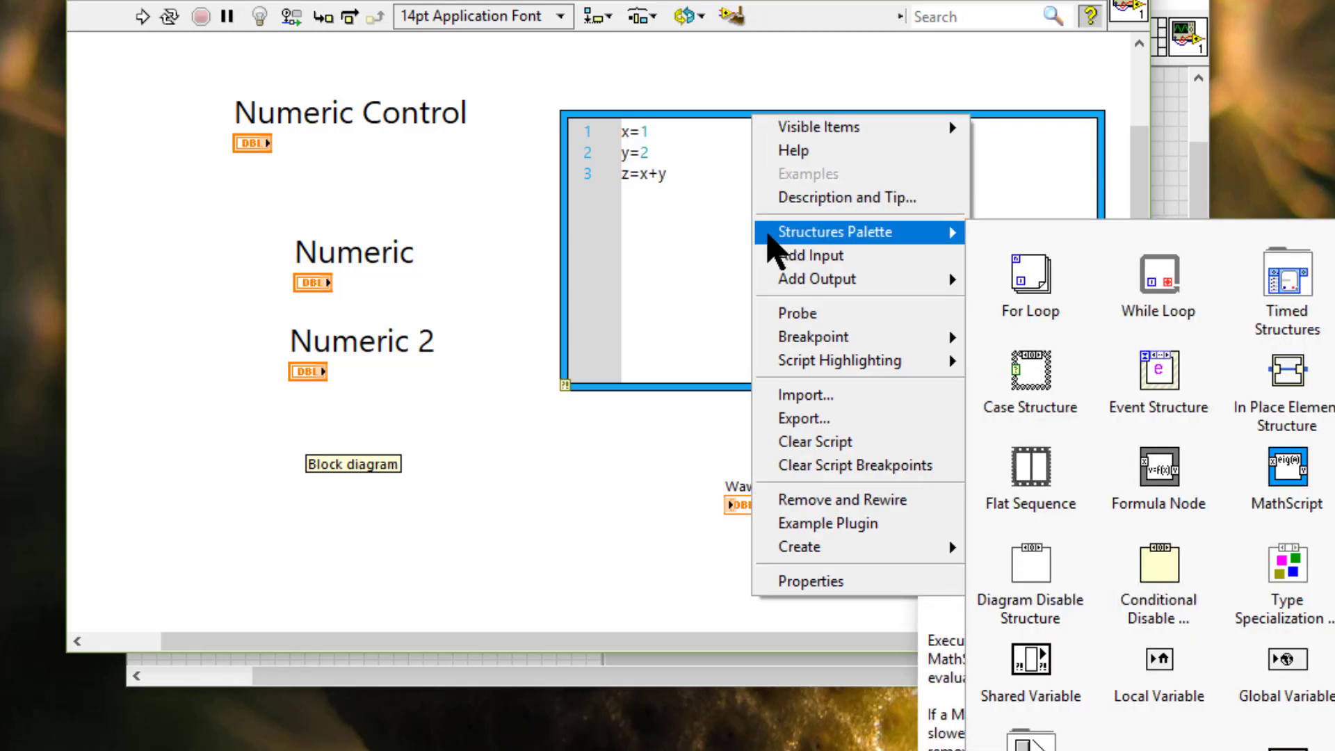
left_click(670, 176)
key("ctrl+a")
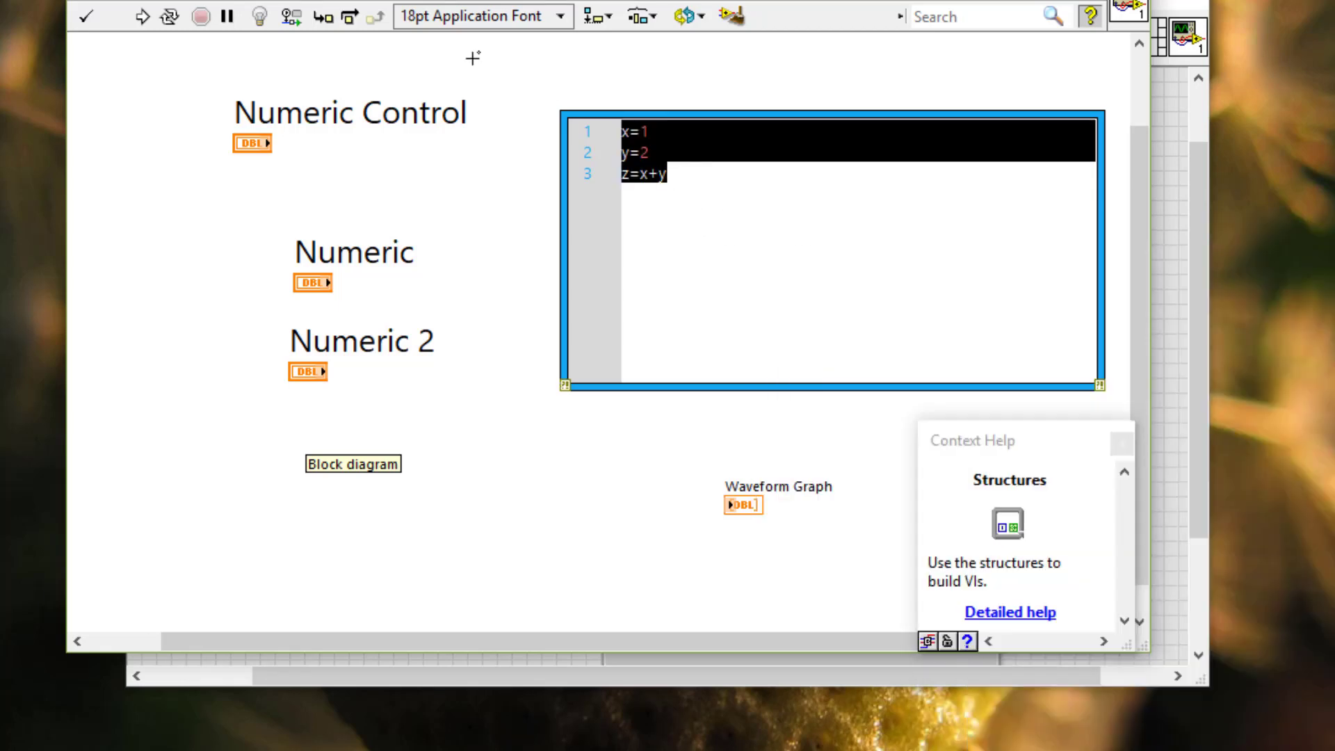
left_click(495, 20)
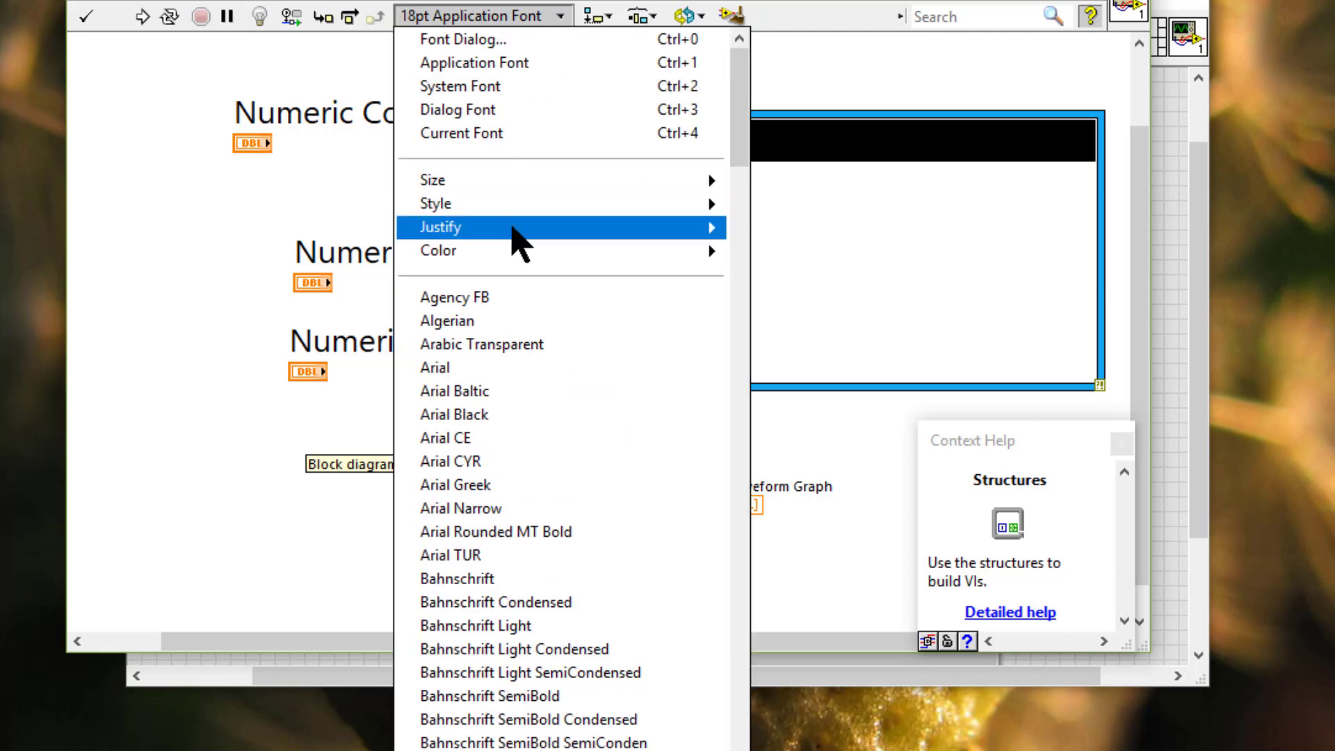
mouse_move(520, 270)
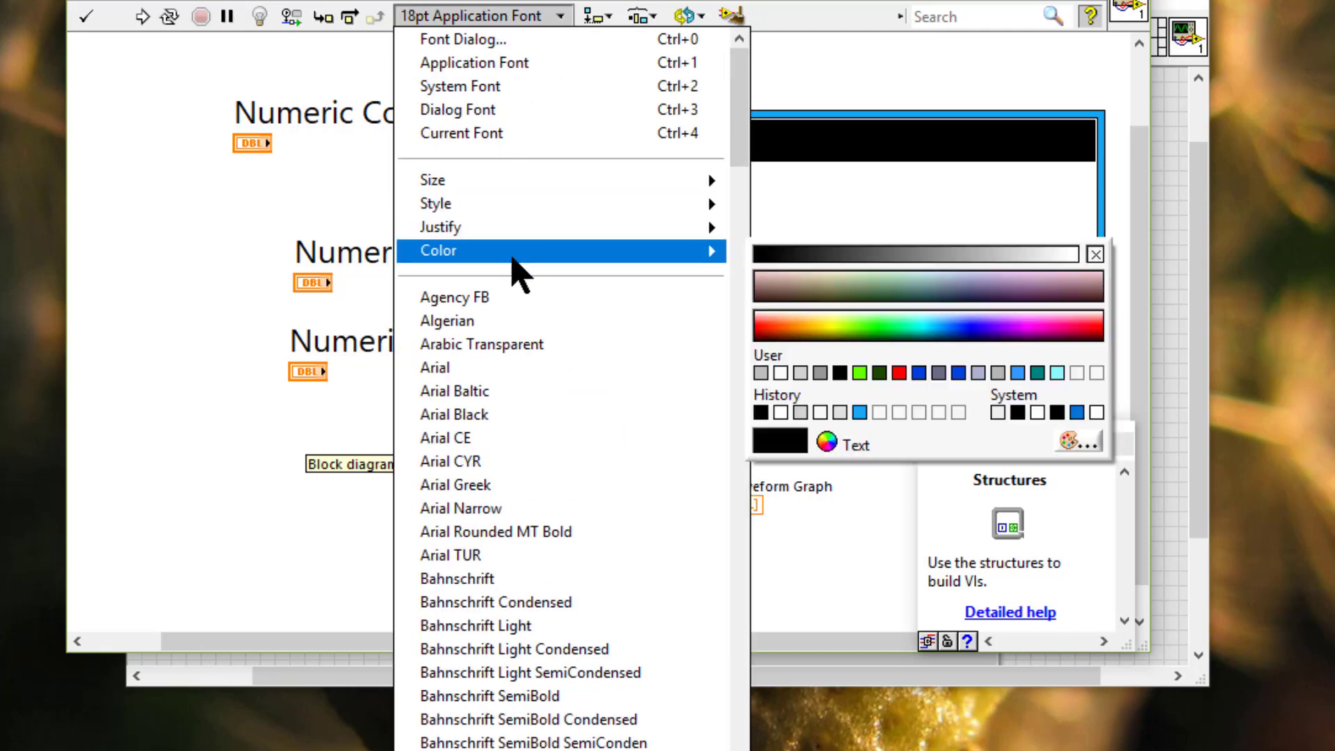
left_click(899, 373)
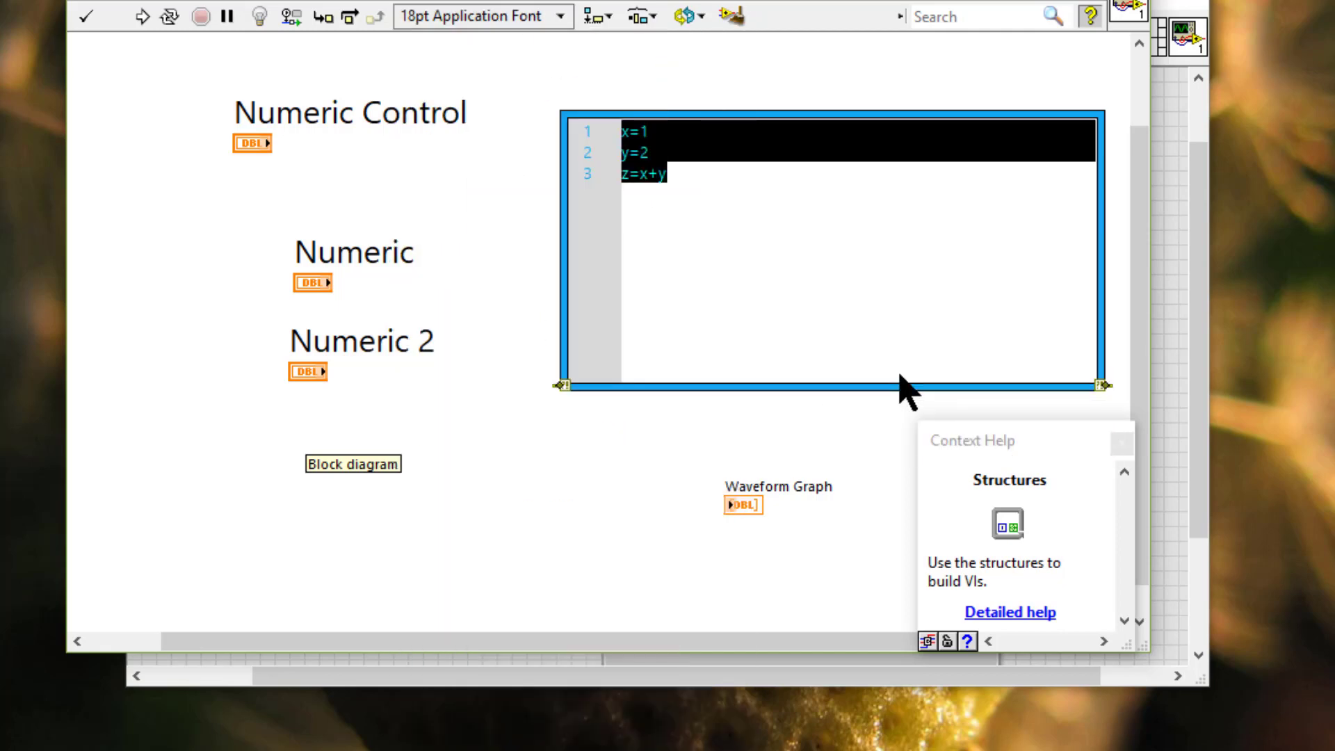
left_click(856, 341)
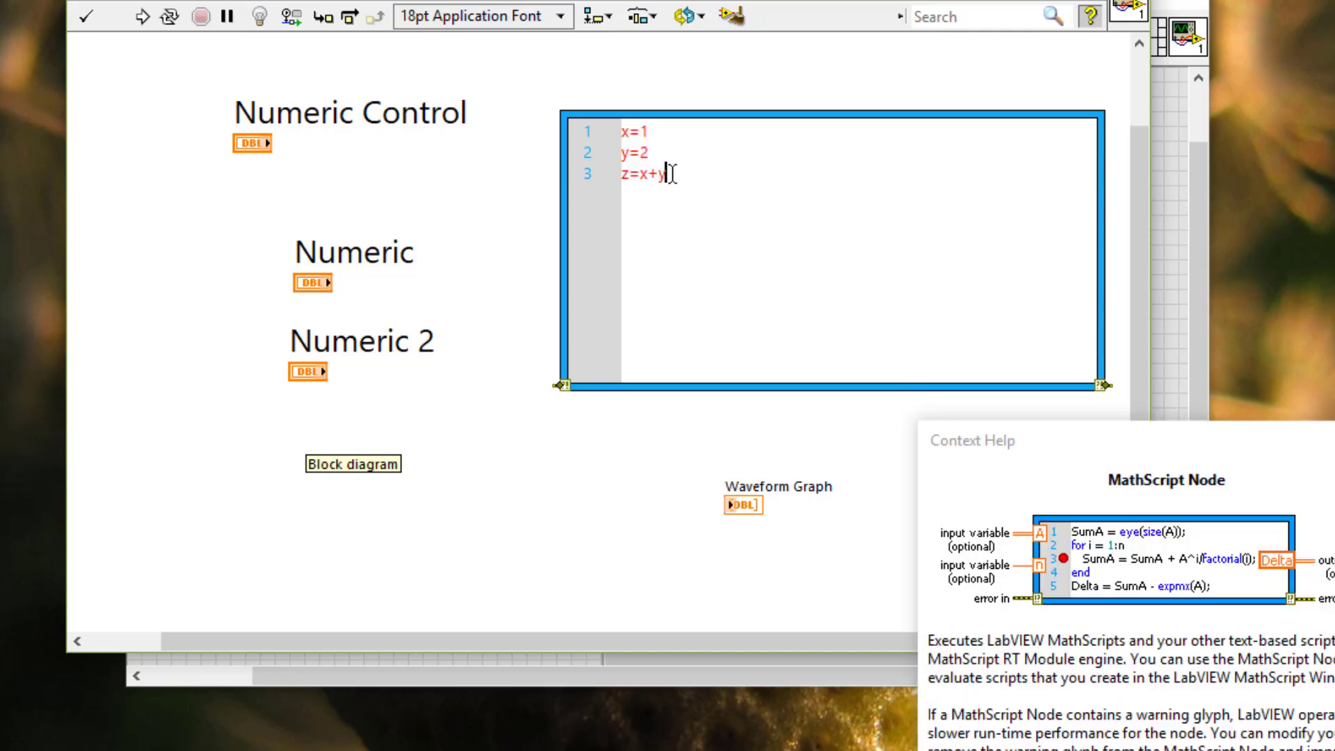
Step: Apply the strikeout style to the entire script in the MathScript Node
key("ctrl+a")
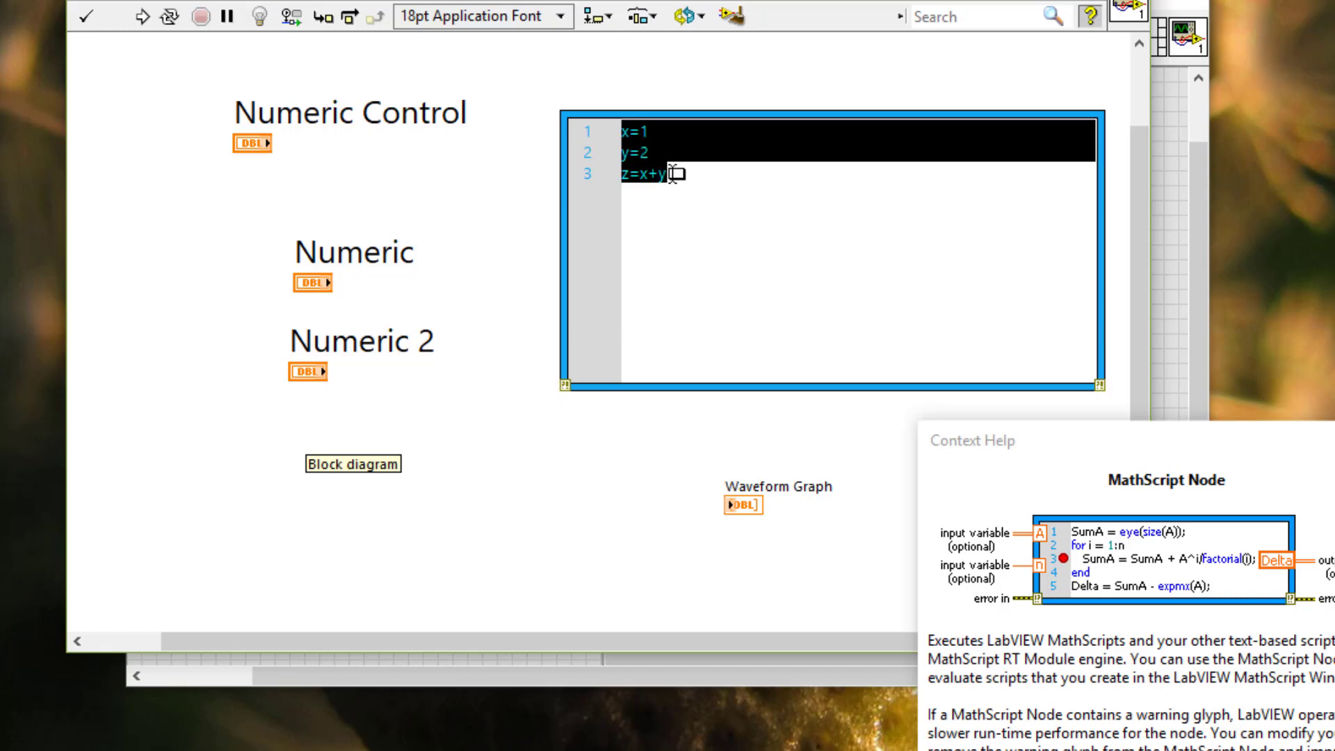
left_click(437, 22)
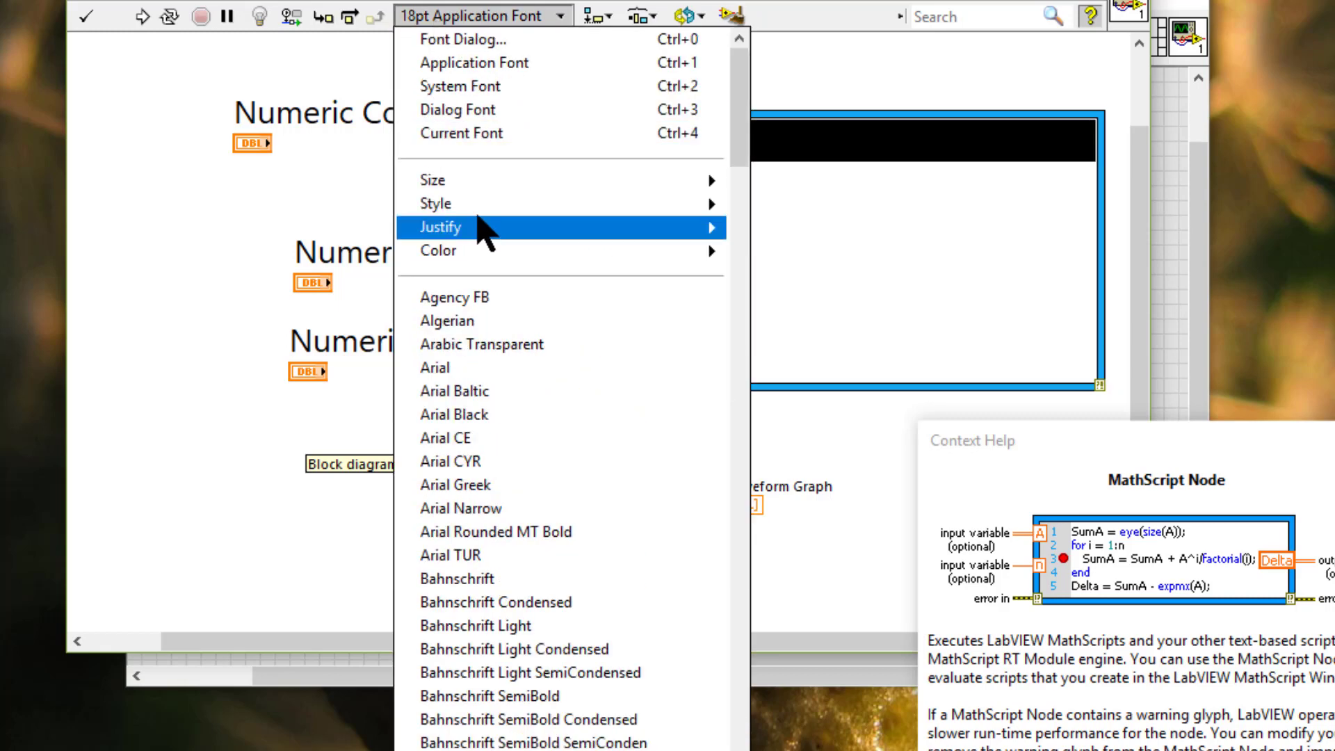
mouse_move(479, 206)
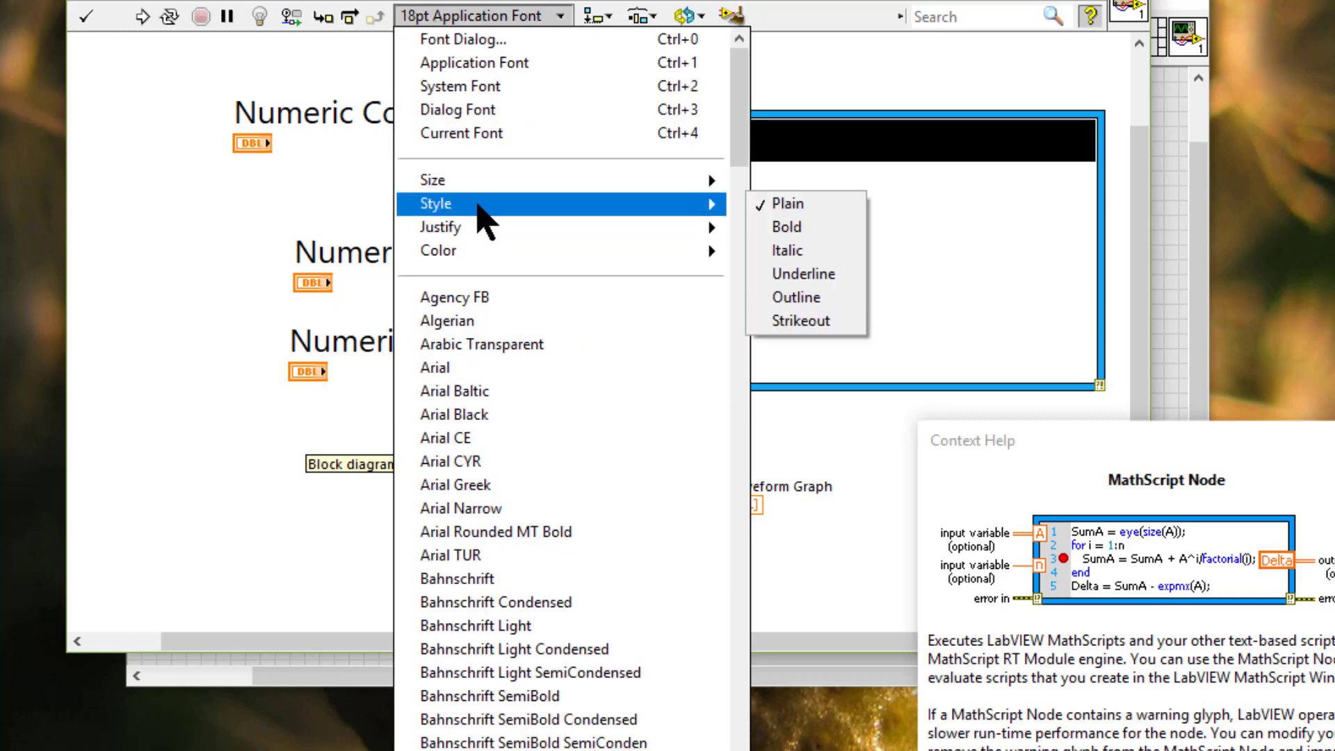
left_click(778, 317)
left_click(776, 310)
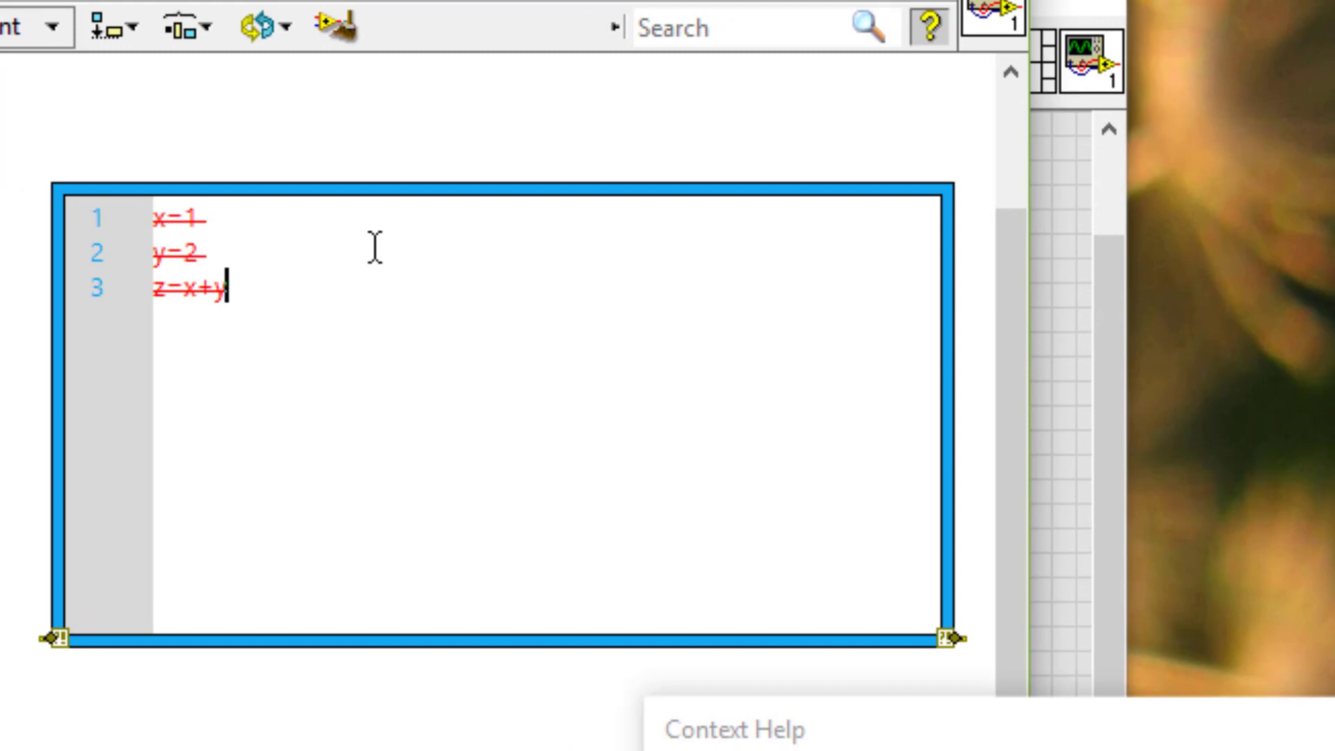
Step: Set the MathScript Node's script highlighting to Data Types
right_click(389, 203)
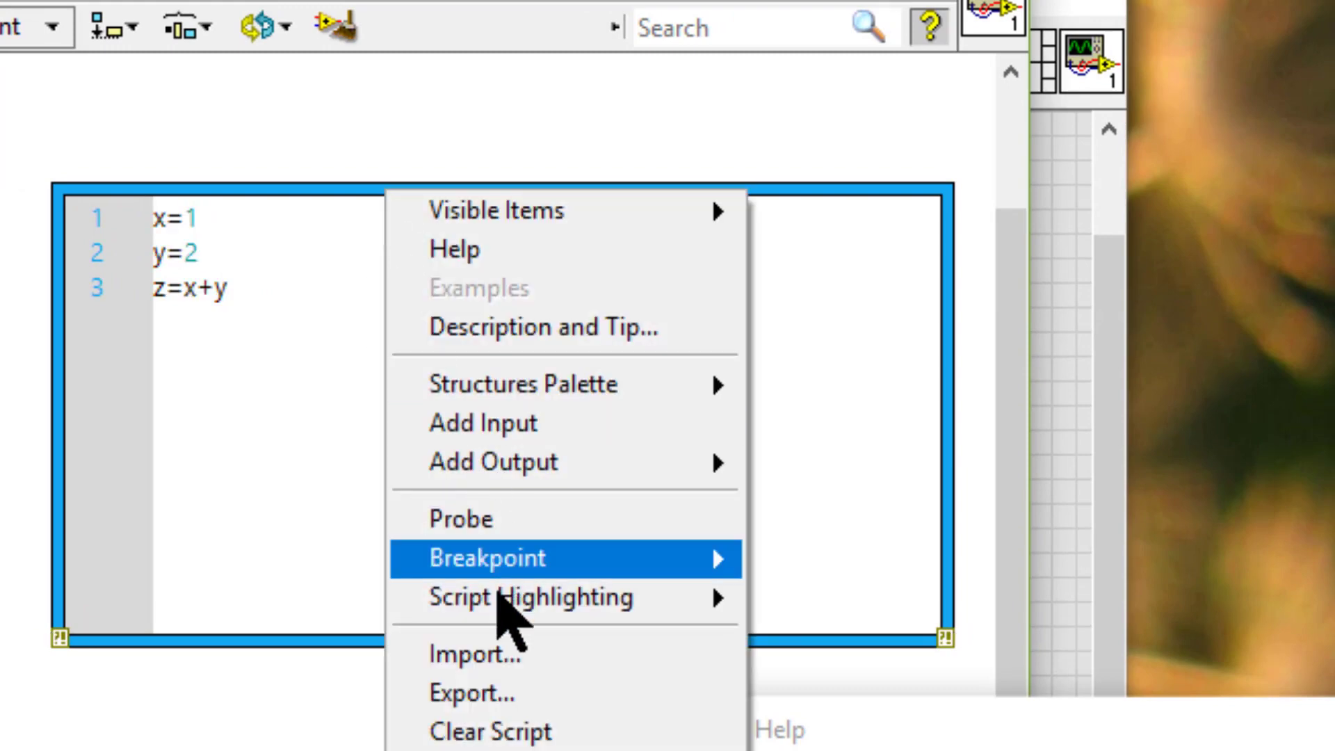
mouse_move(497, 602)
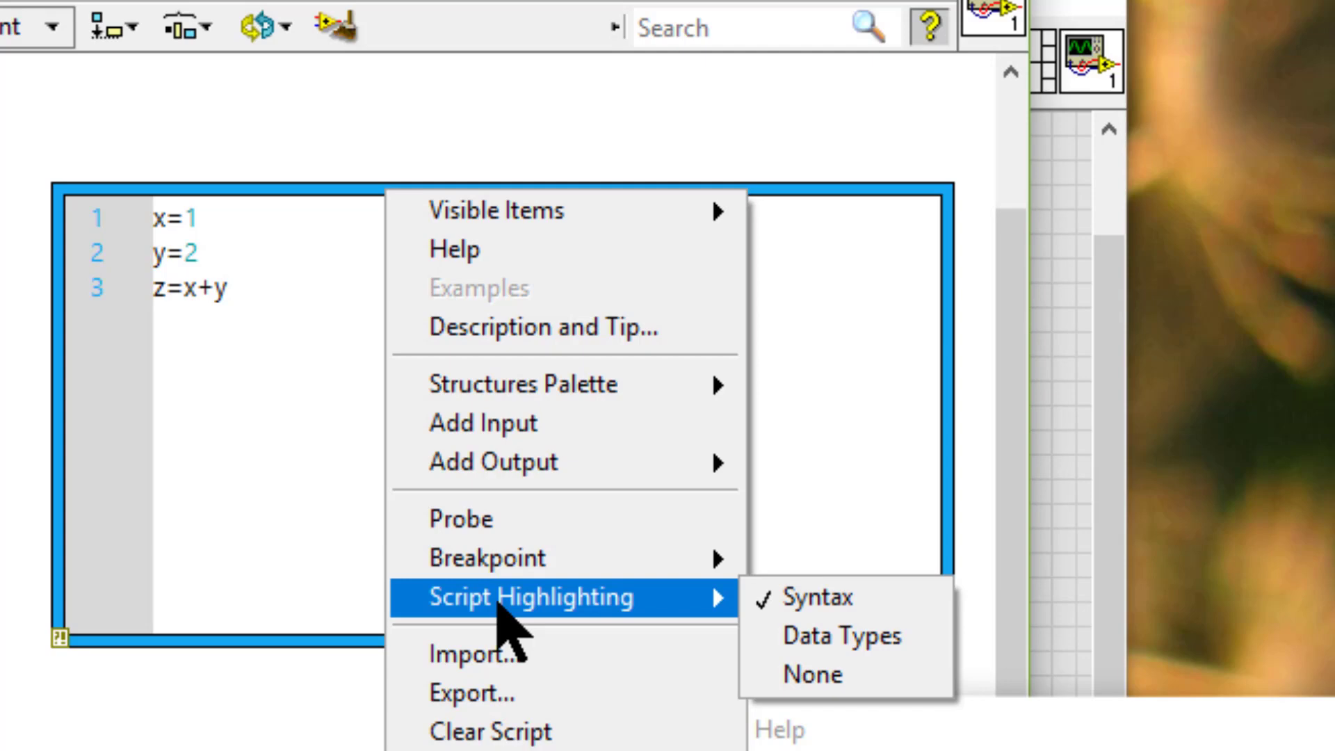
left_click(782, 633)
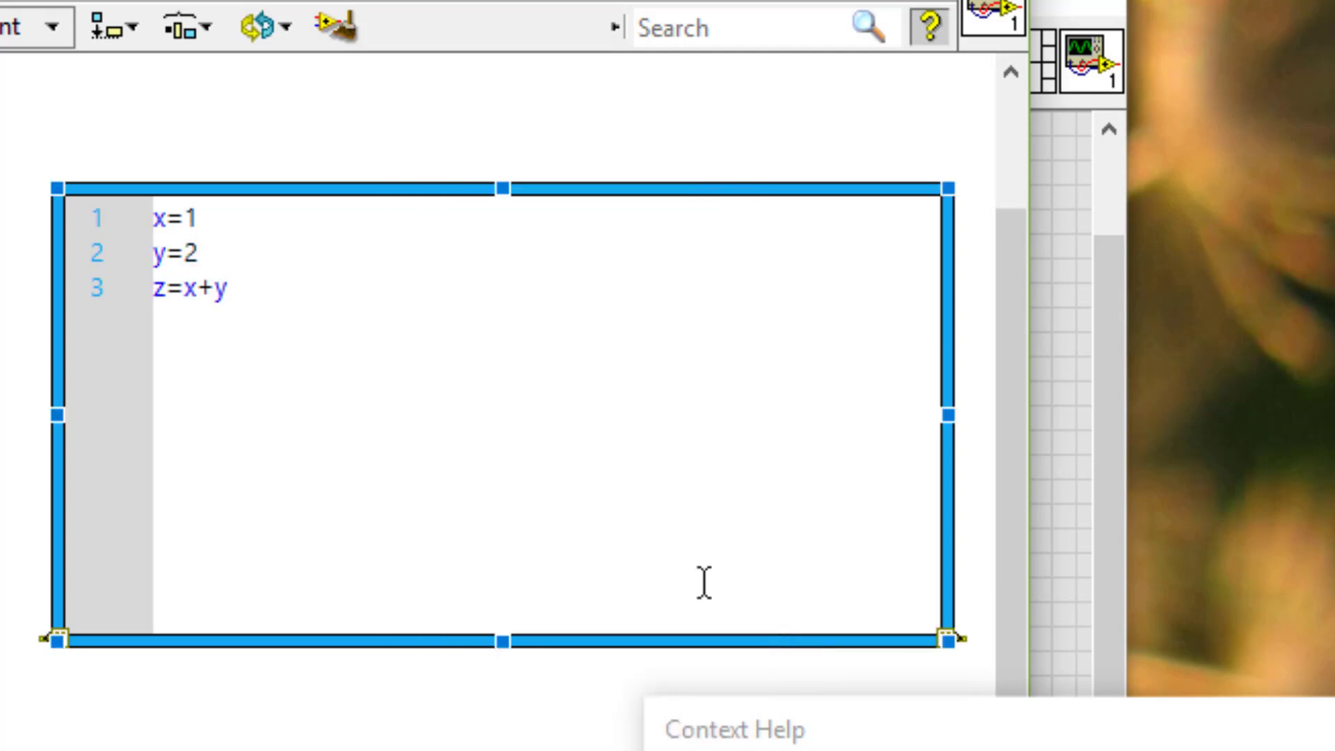
left_click(453, 478)
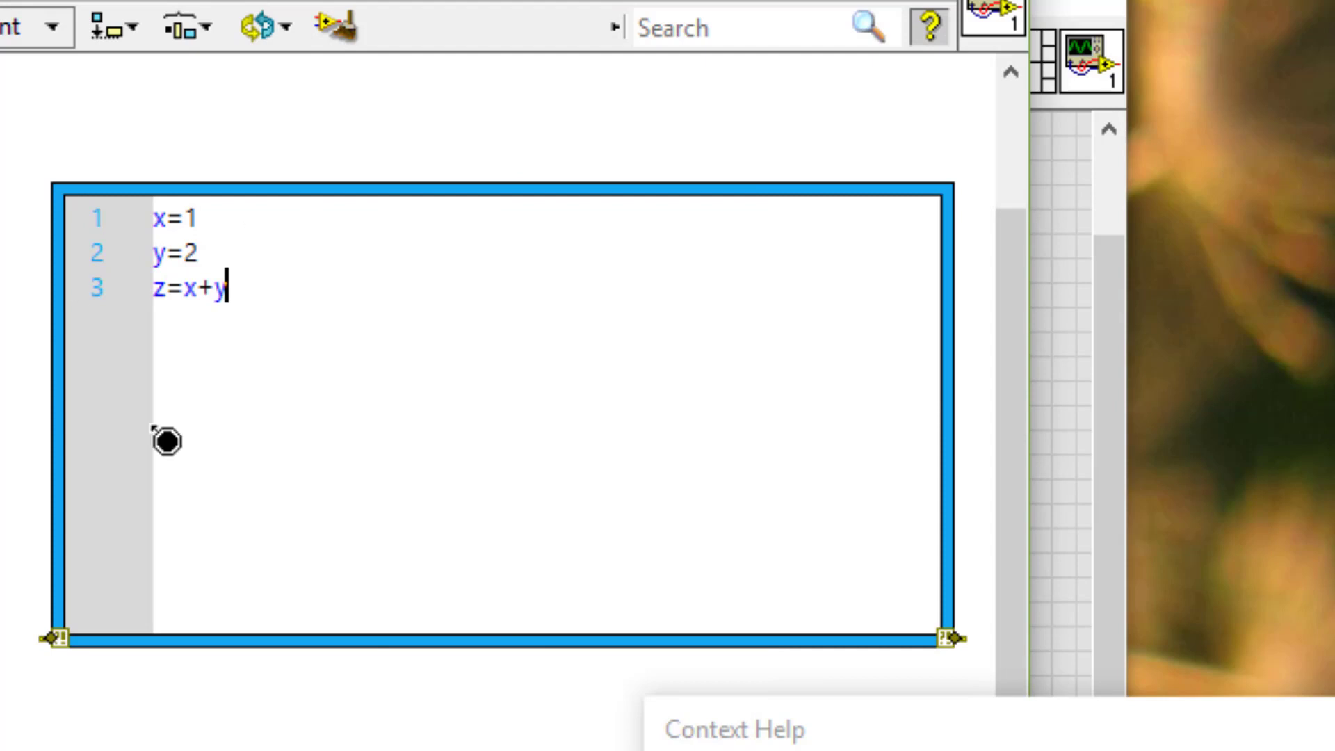
Step: Switch to the front panel and delete all of its objects
key("ctrl+e")
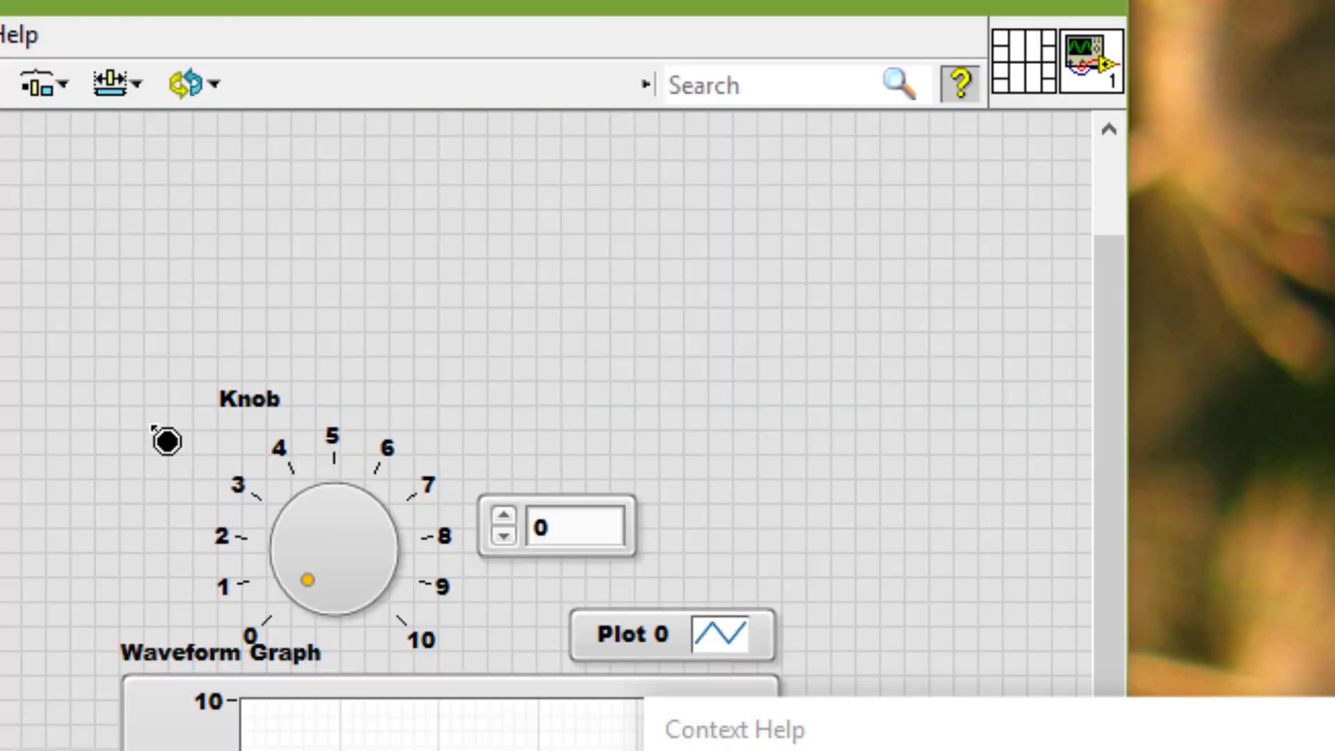
key("ctrl+a")
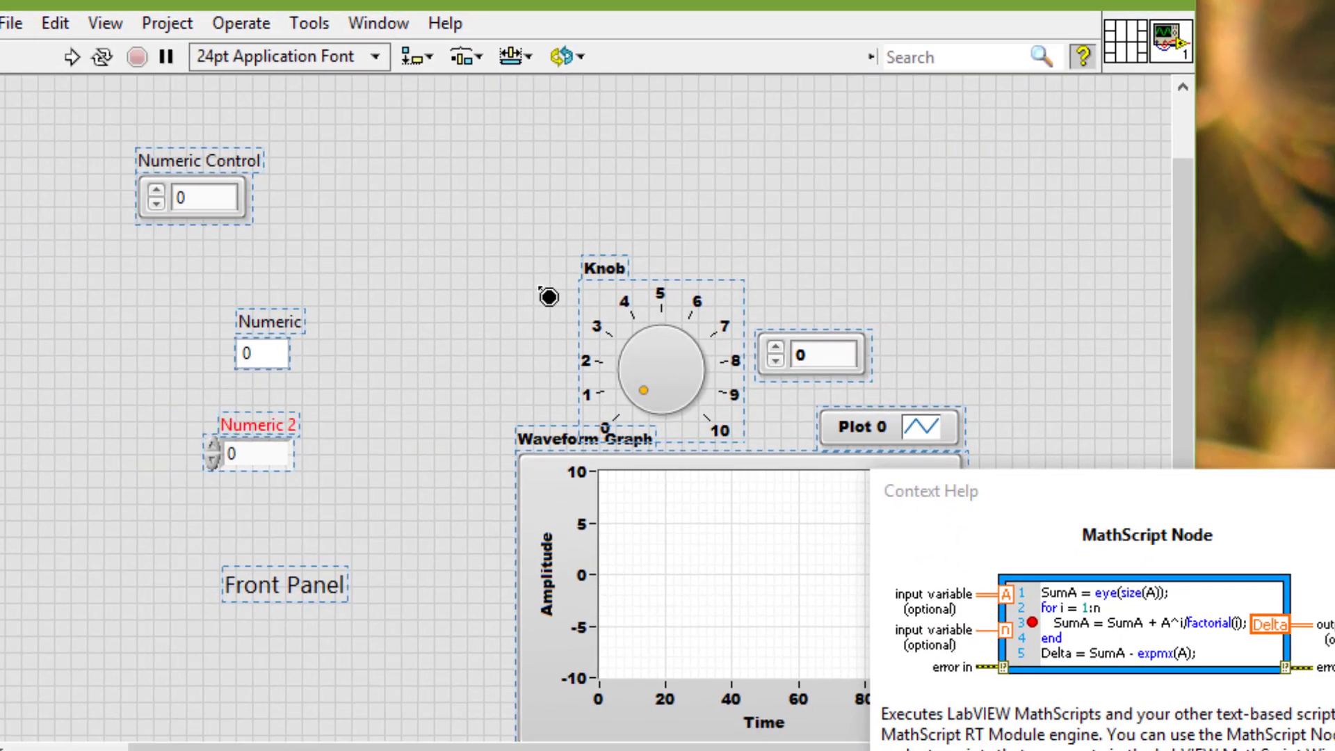
key("Delete")
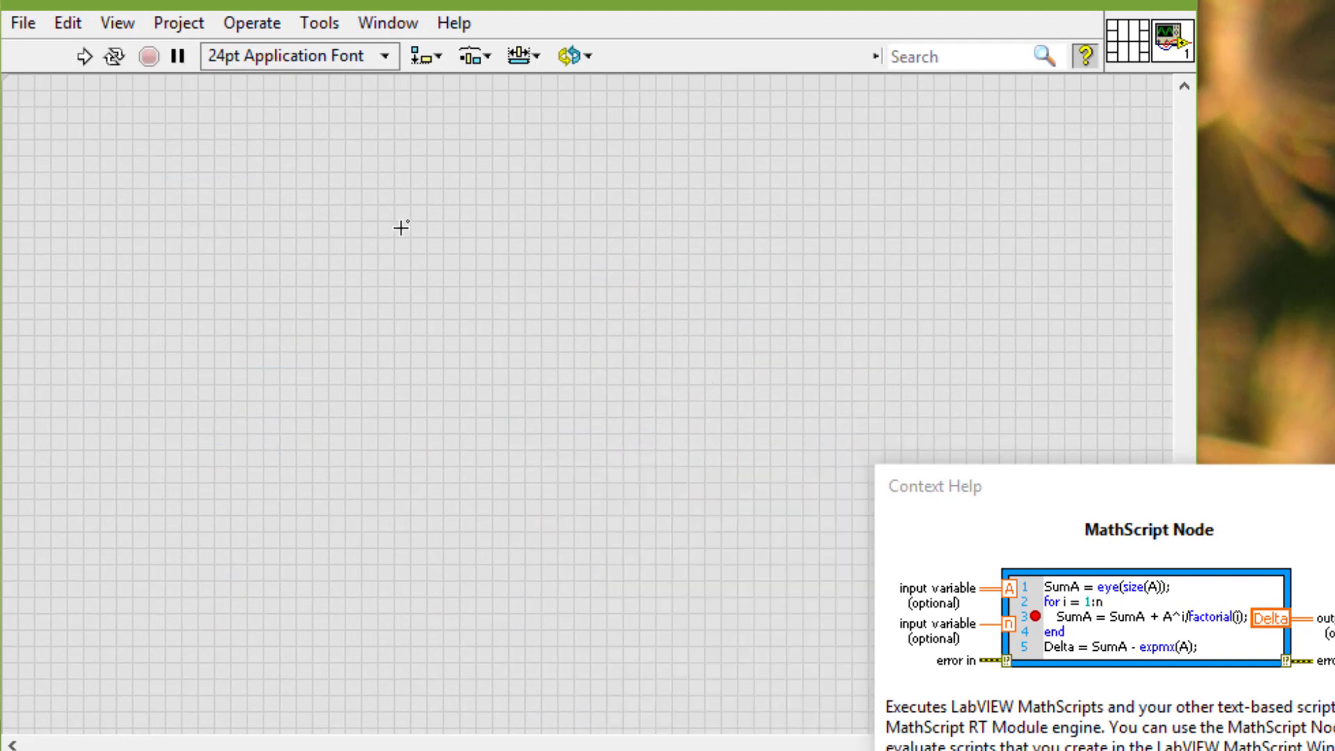
Step: Place a Silver Vertical Pointer Slide in the upper area of the empty front panel
right_click(256, 204)
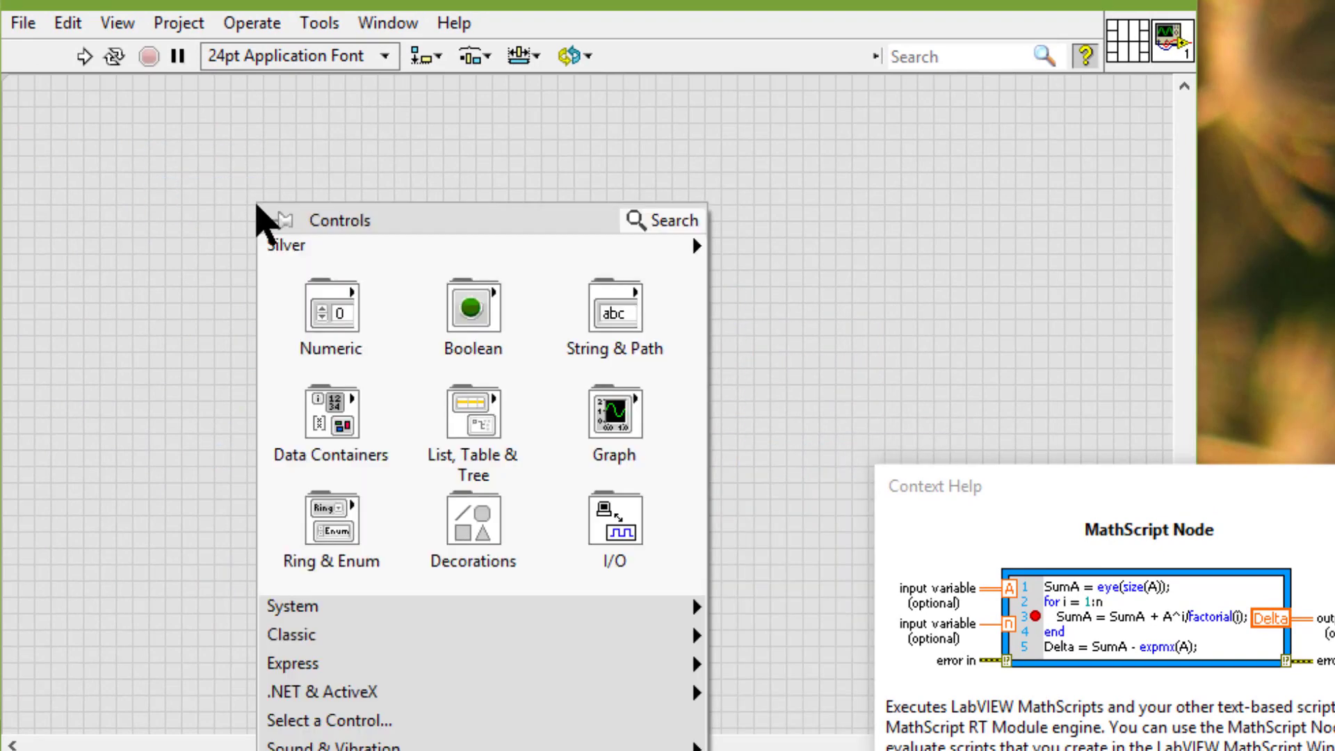
mouse_move(324, 351)
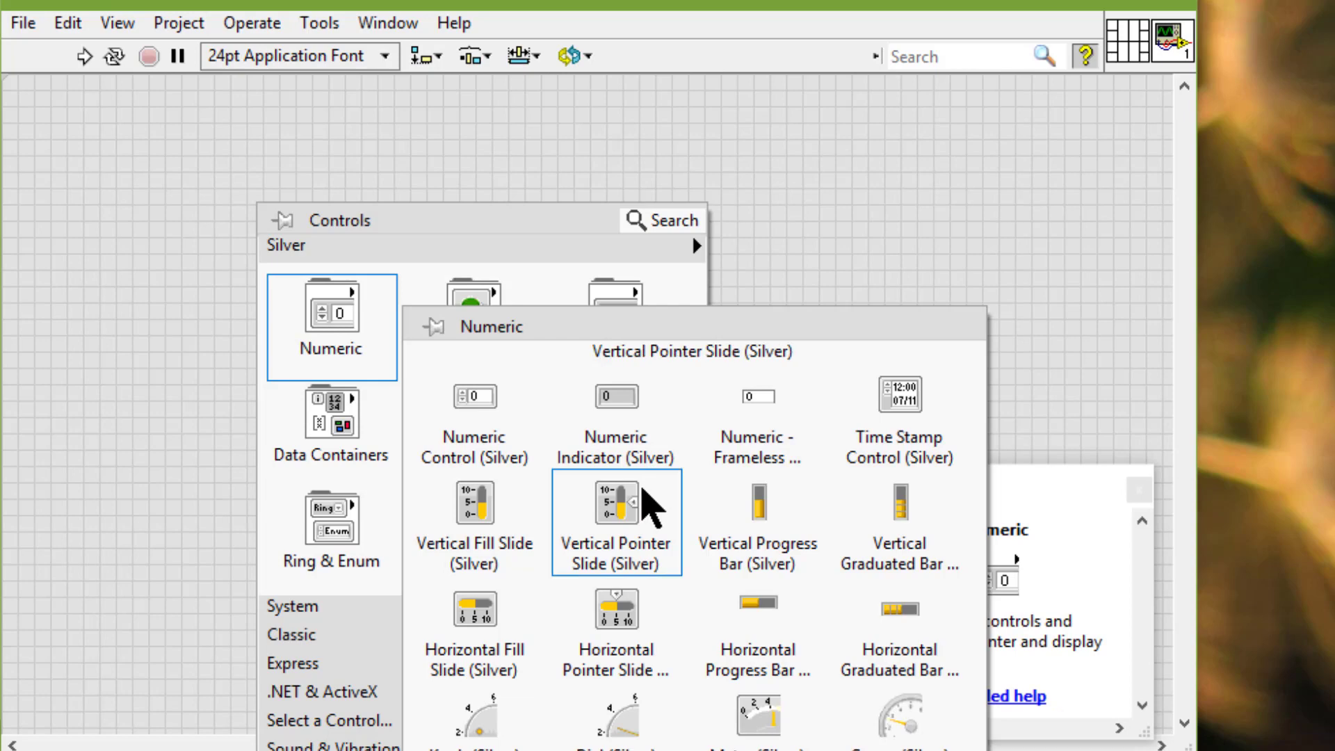
left_click(641, 505)
left_click(315, 262)
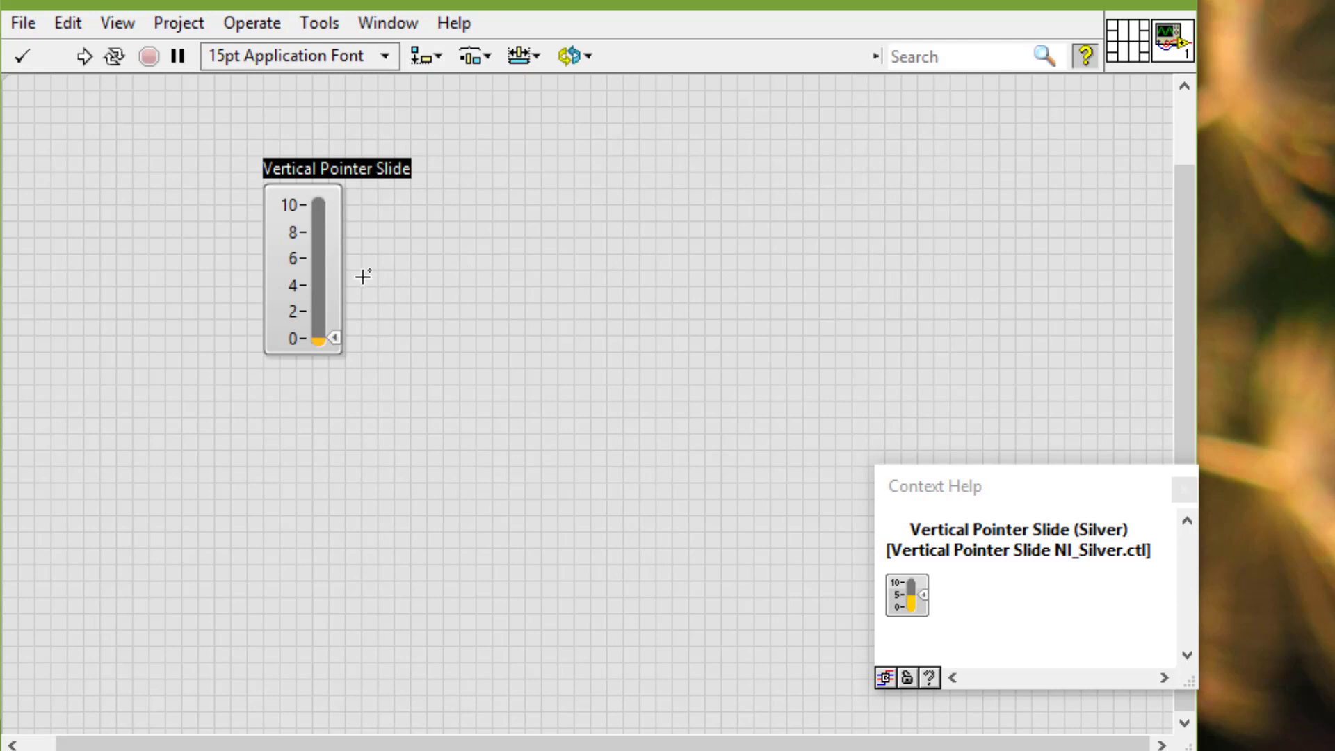
Step: Make all text of the Vertical Pointer Slide bold by styling the whole control
left_click(332, 271)
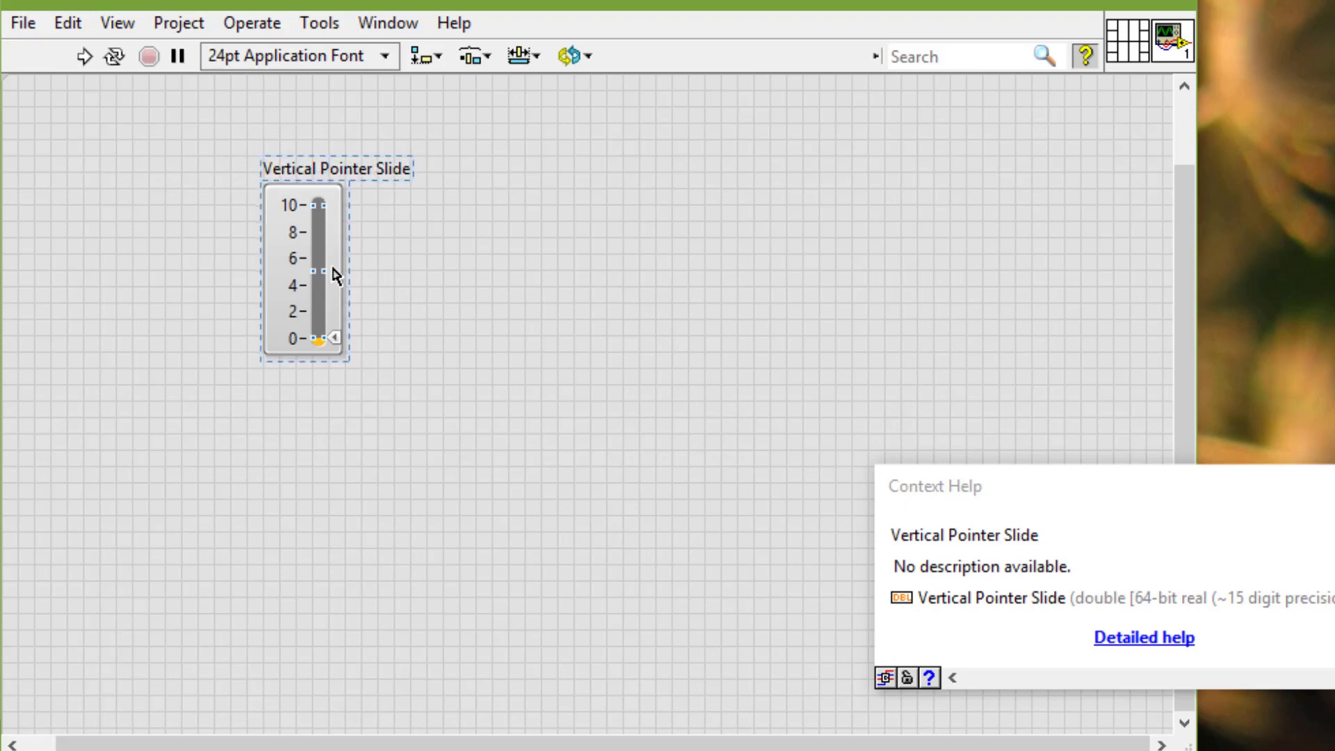
left_click(358, 57)
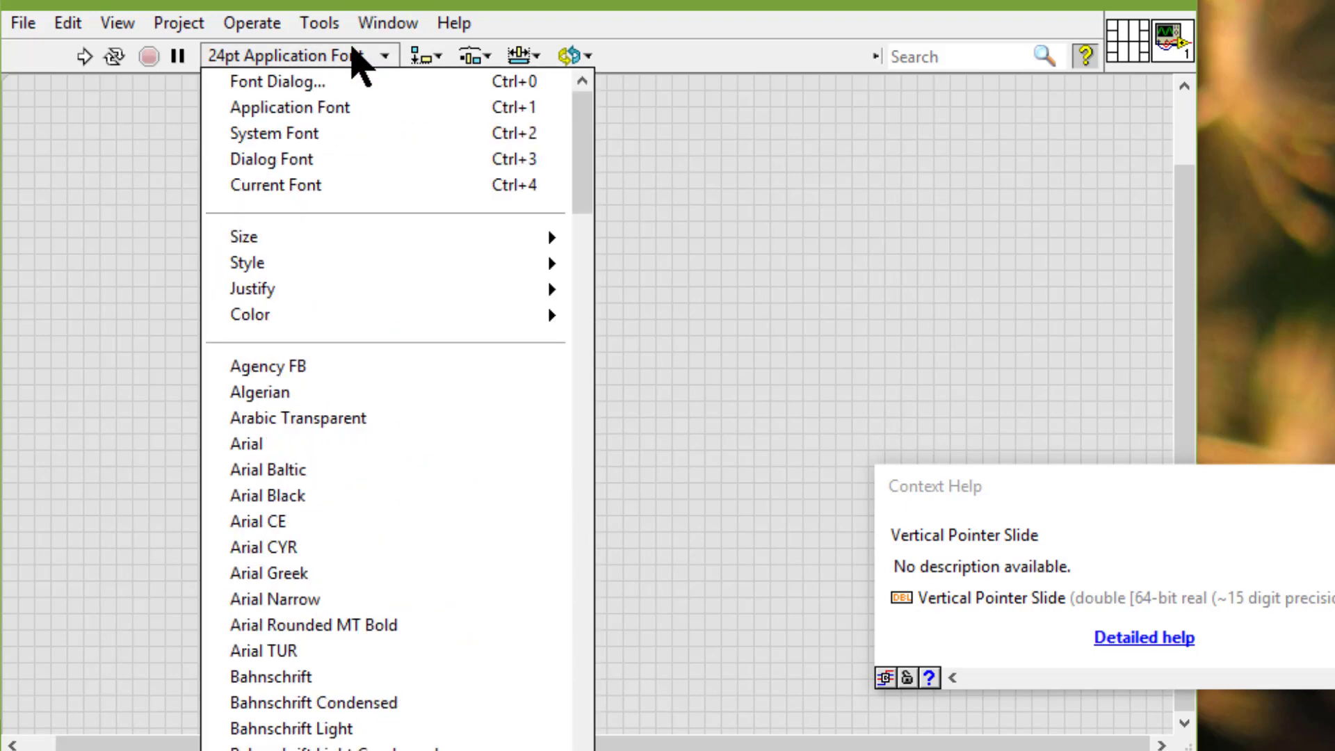
mouse_move(352, 268)
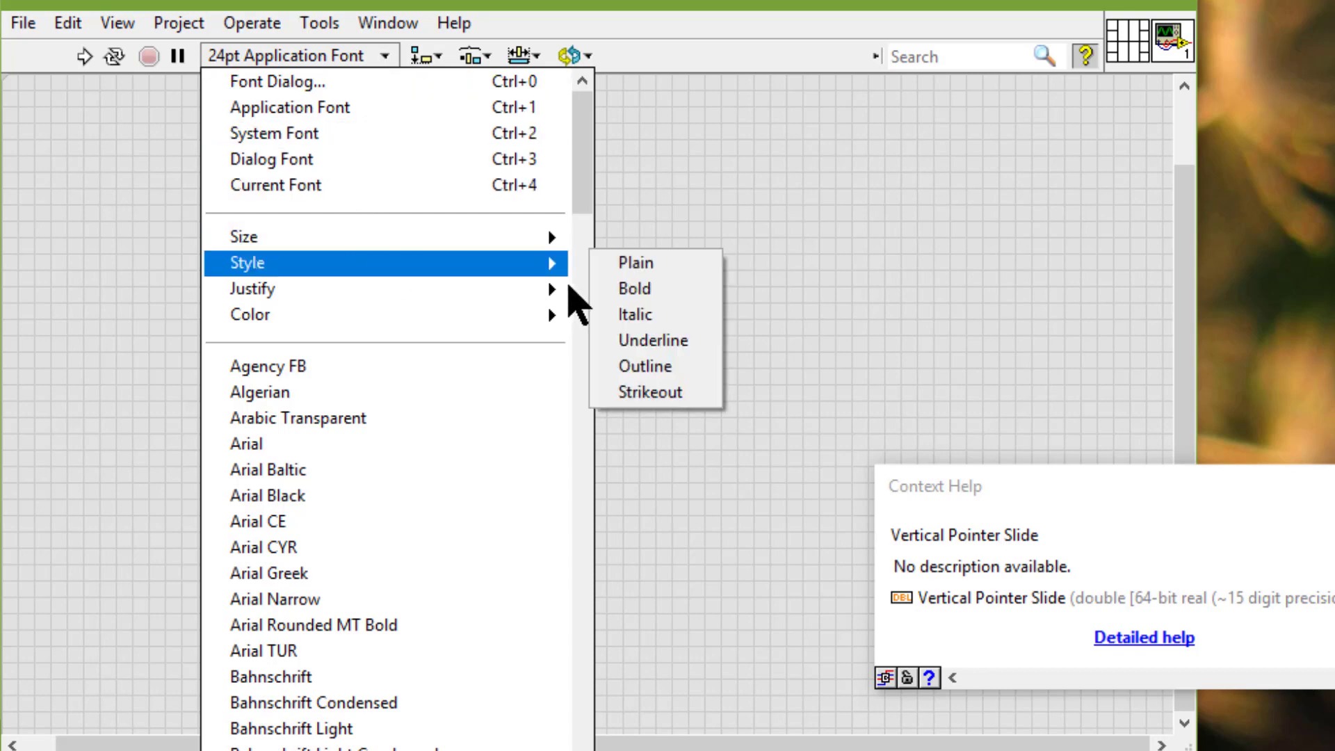
left_click(611, 291)
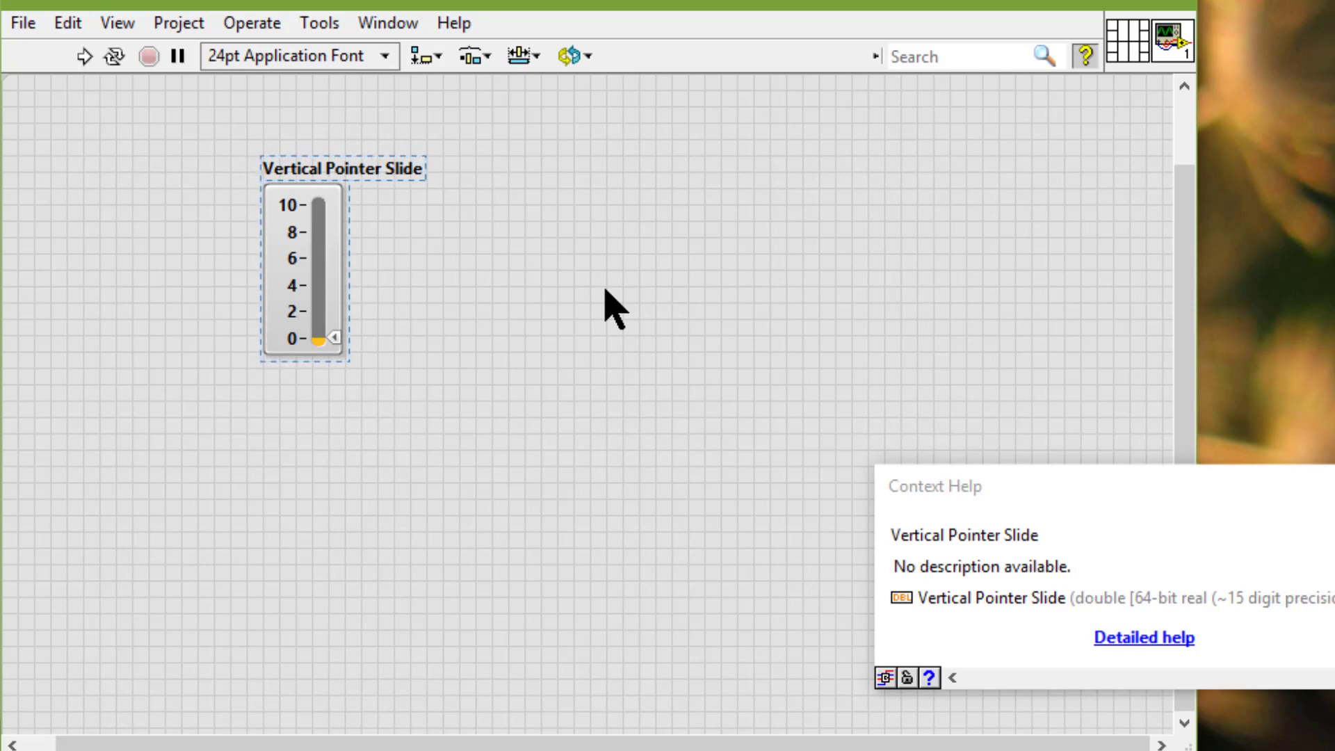
Step: Show the digital display of the Vertical Pointer Slide
right_click(307, 292)
mouse_move(317, 301)
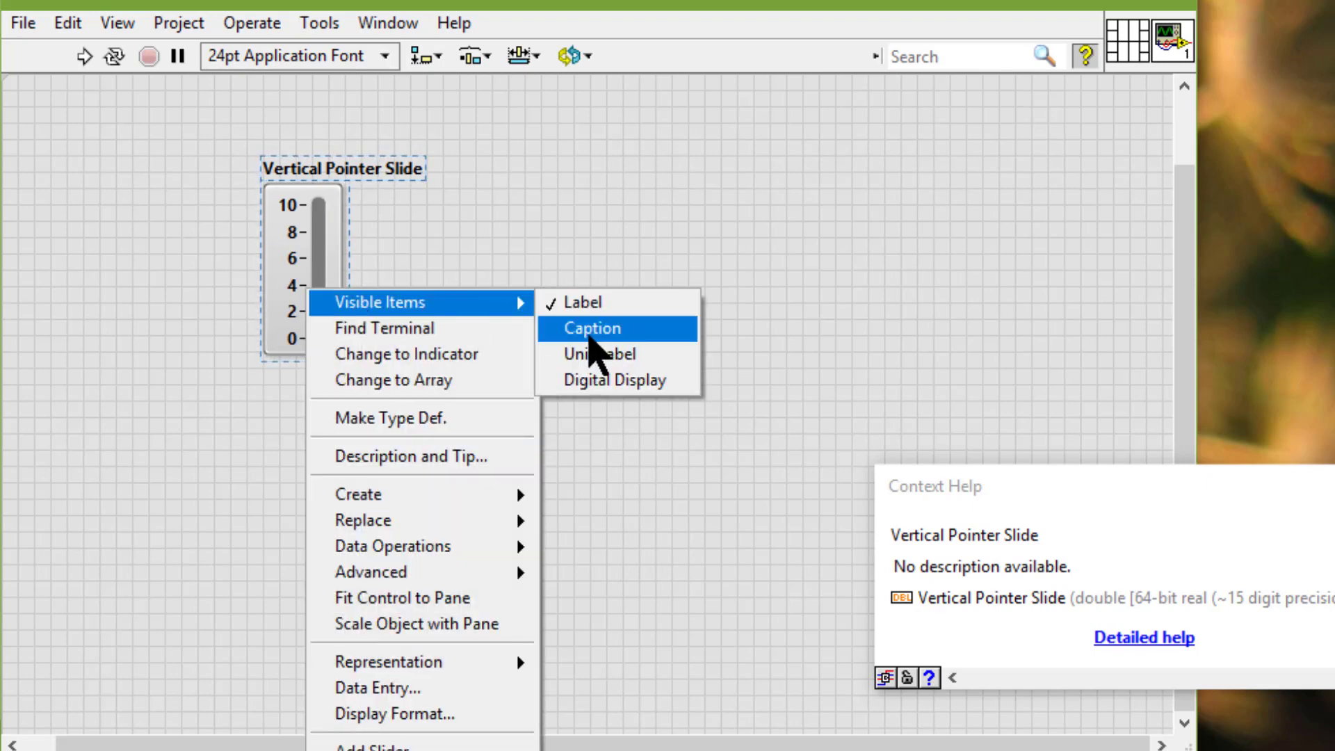
left_click(597, 381)
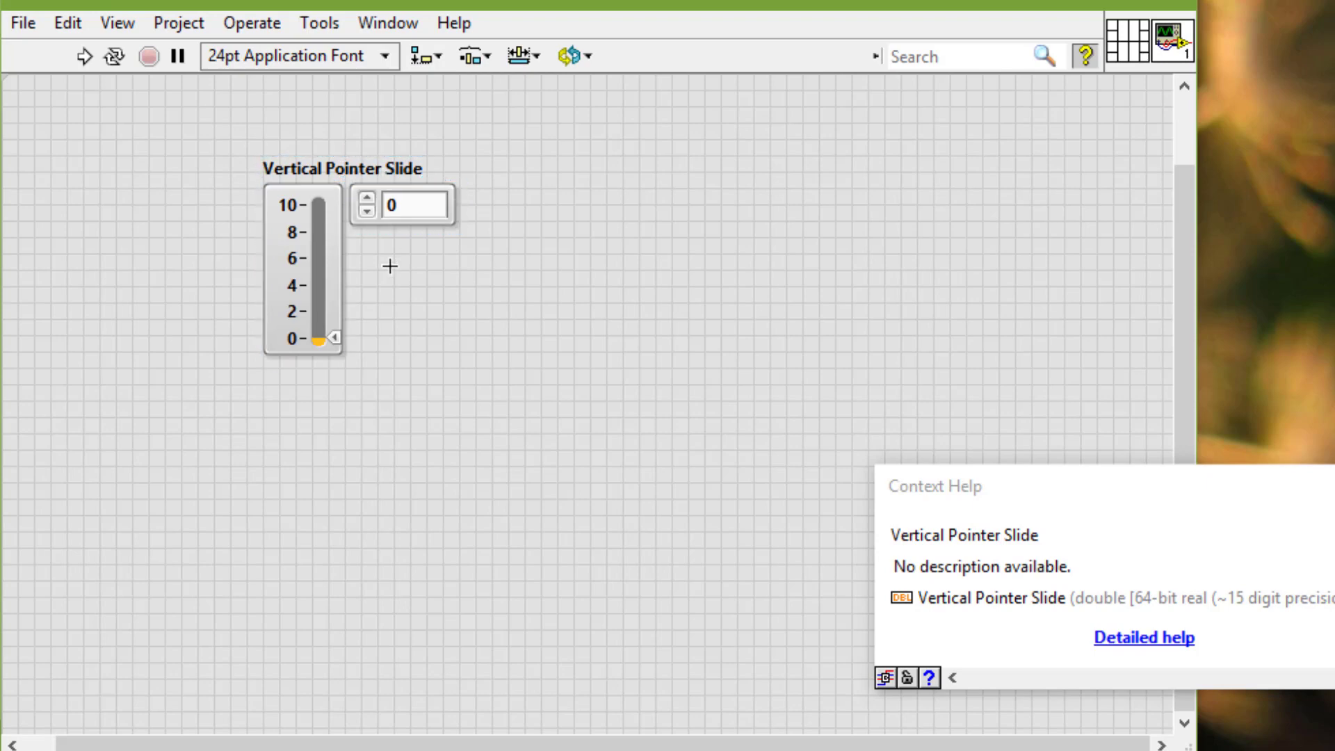
Step: Undo showing the slide's digital display and the bold style on its text
key("Delete")
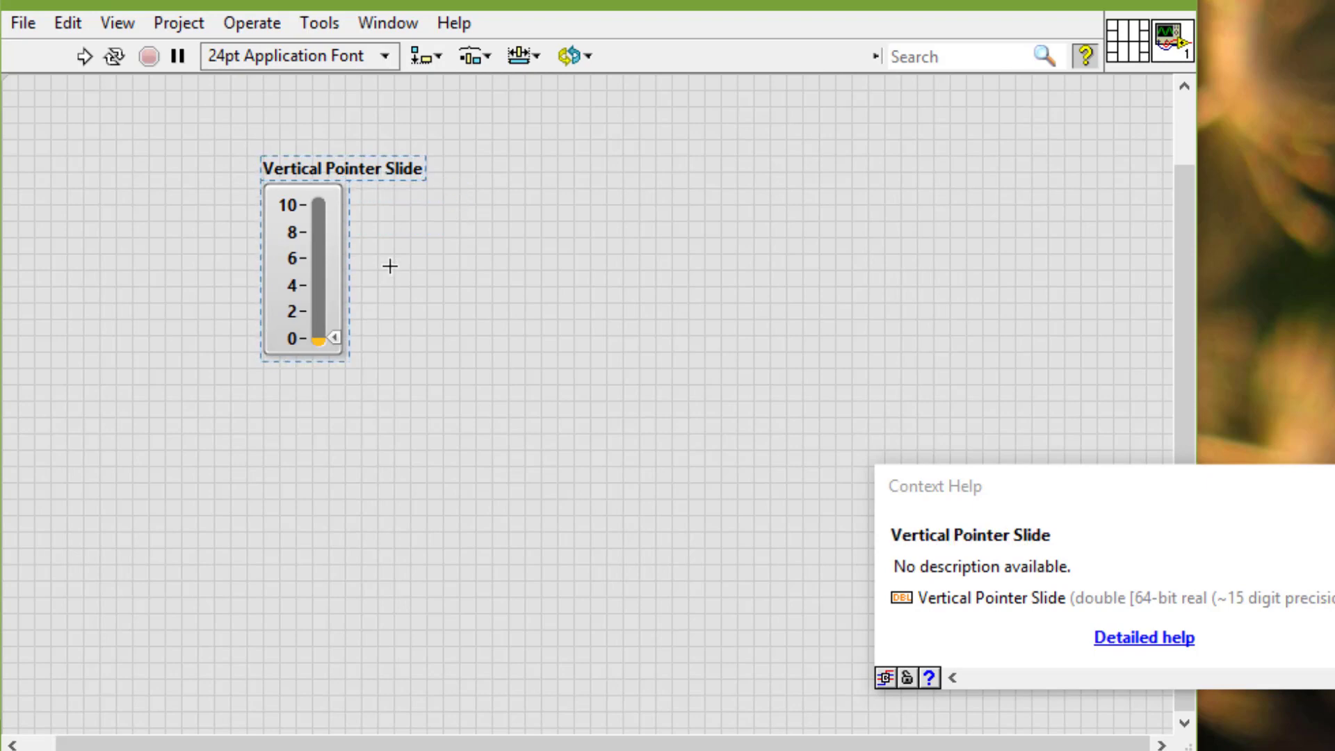
key("ctrl+z")
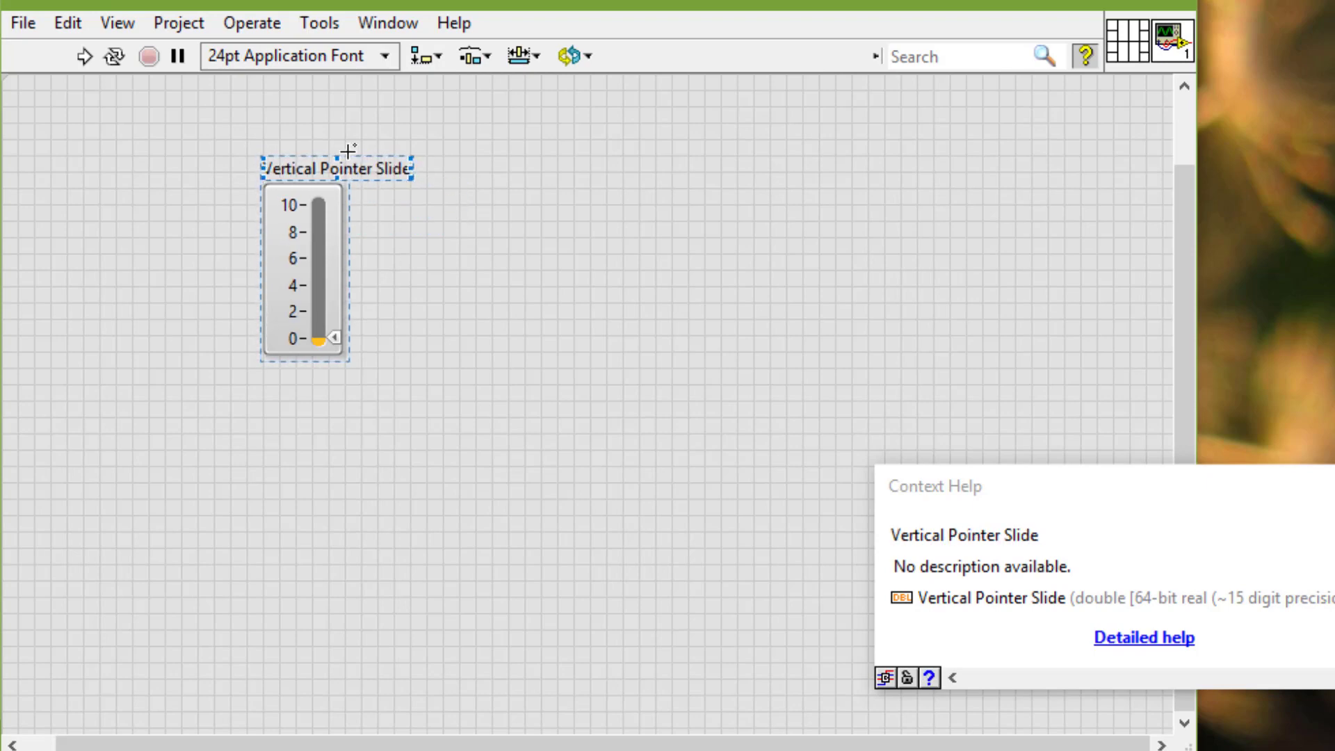
Step: Make only the label text of the Vertical Pointer Slide bold
double_click(350, 170)
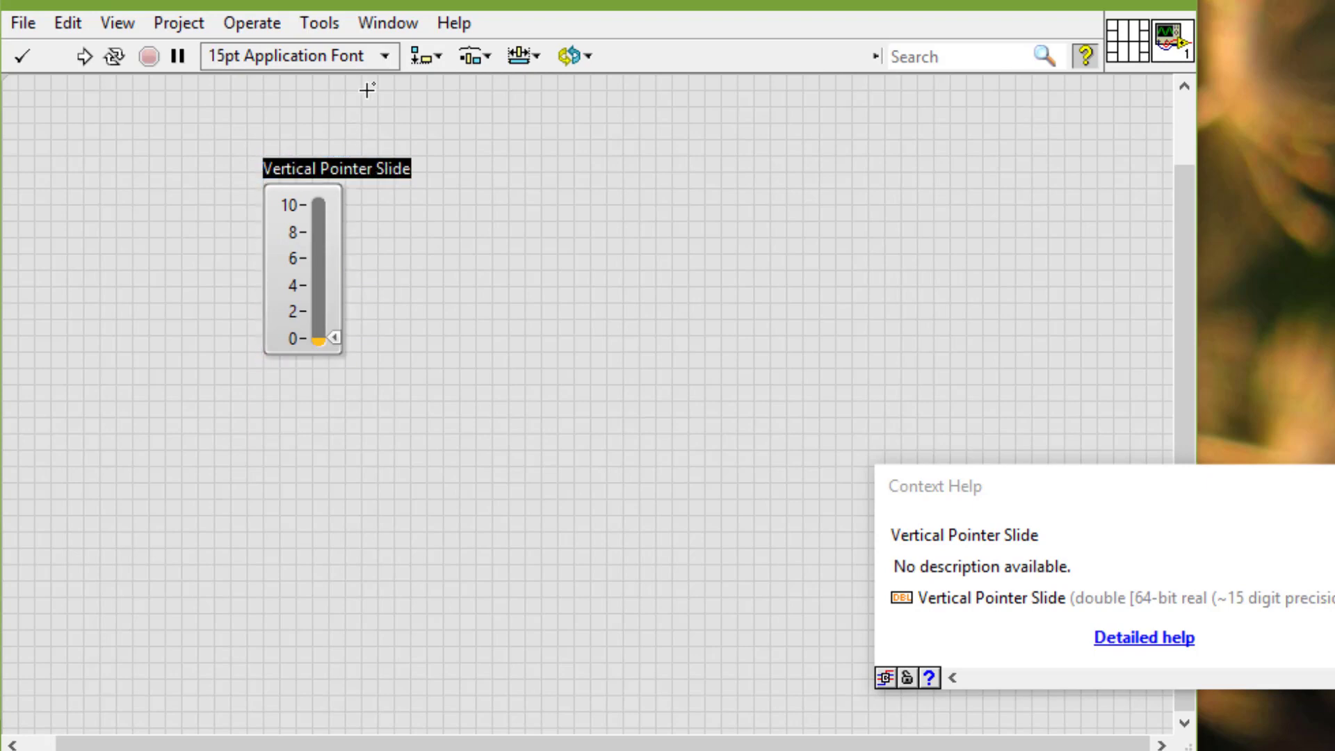
left_click(379, 57)
mouse_move(362, 264)
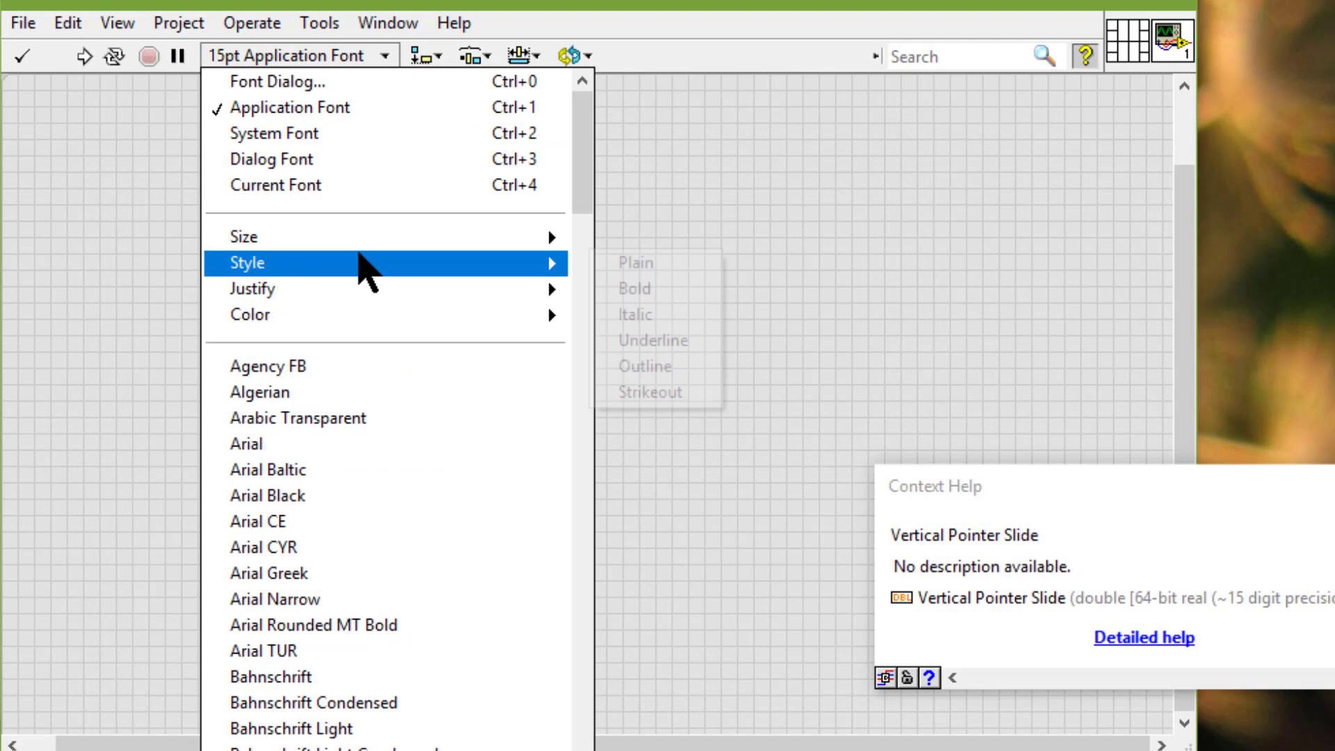
left_click(603, 297)
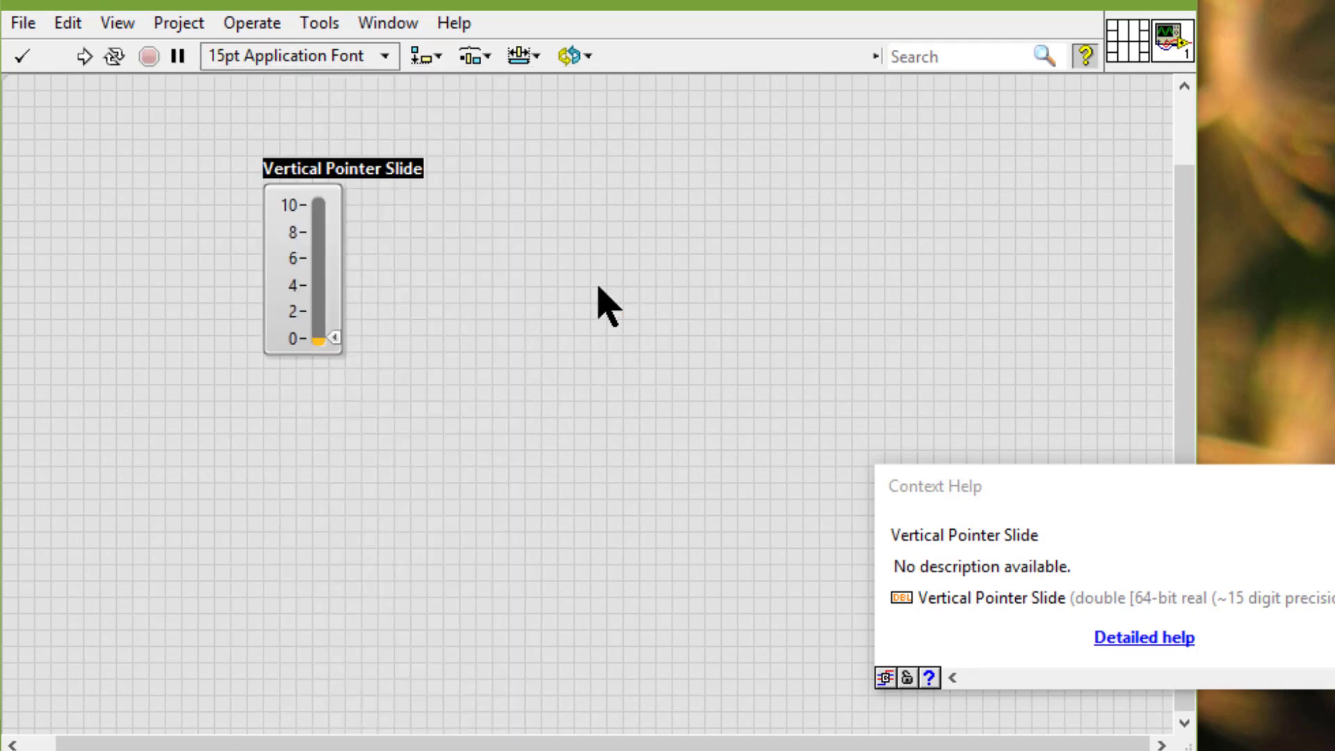
left_click(597, 286)
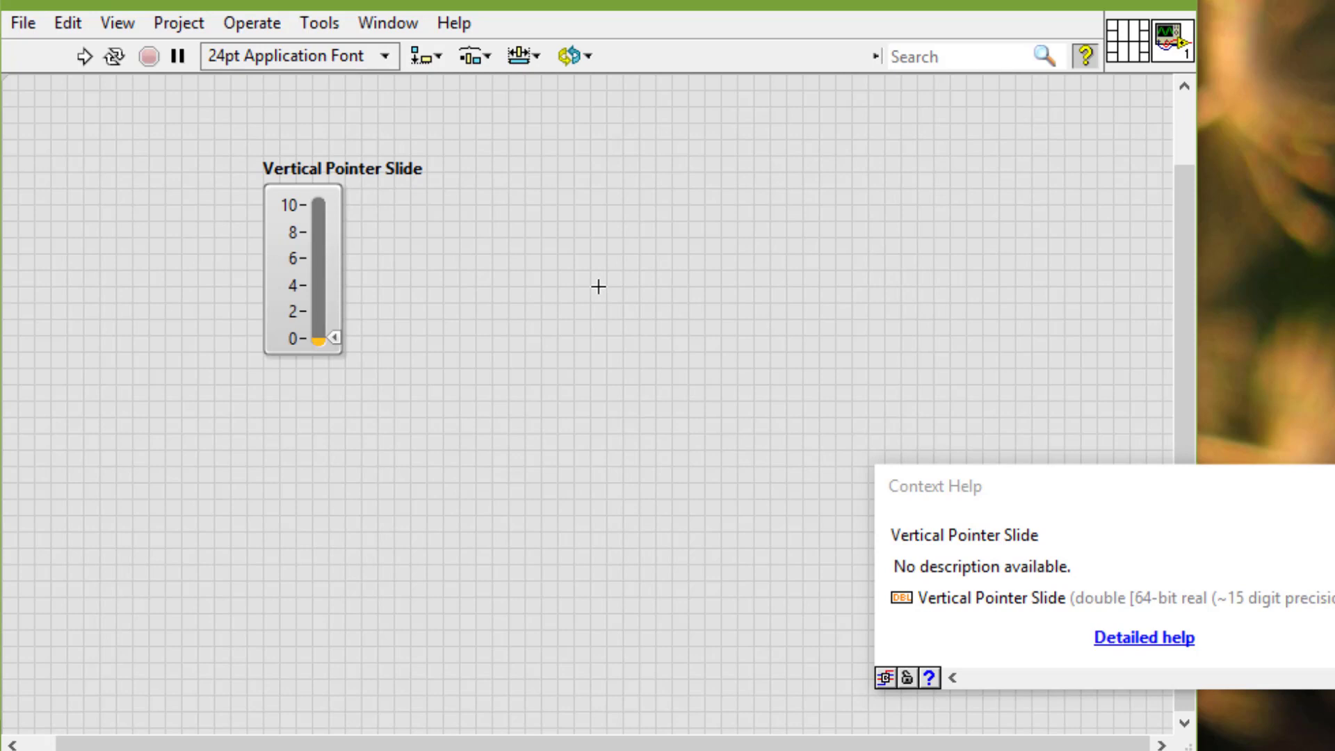
Step: Make the scale numbers of the Vertical Pointer Slide bold
double_click(292, 288)
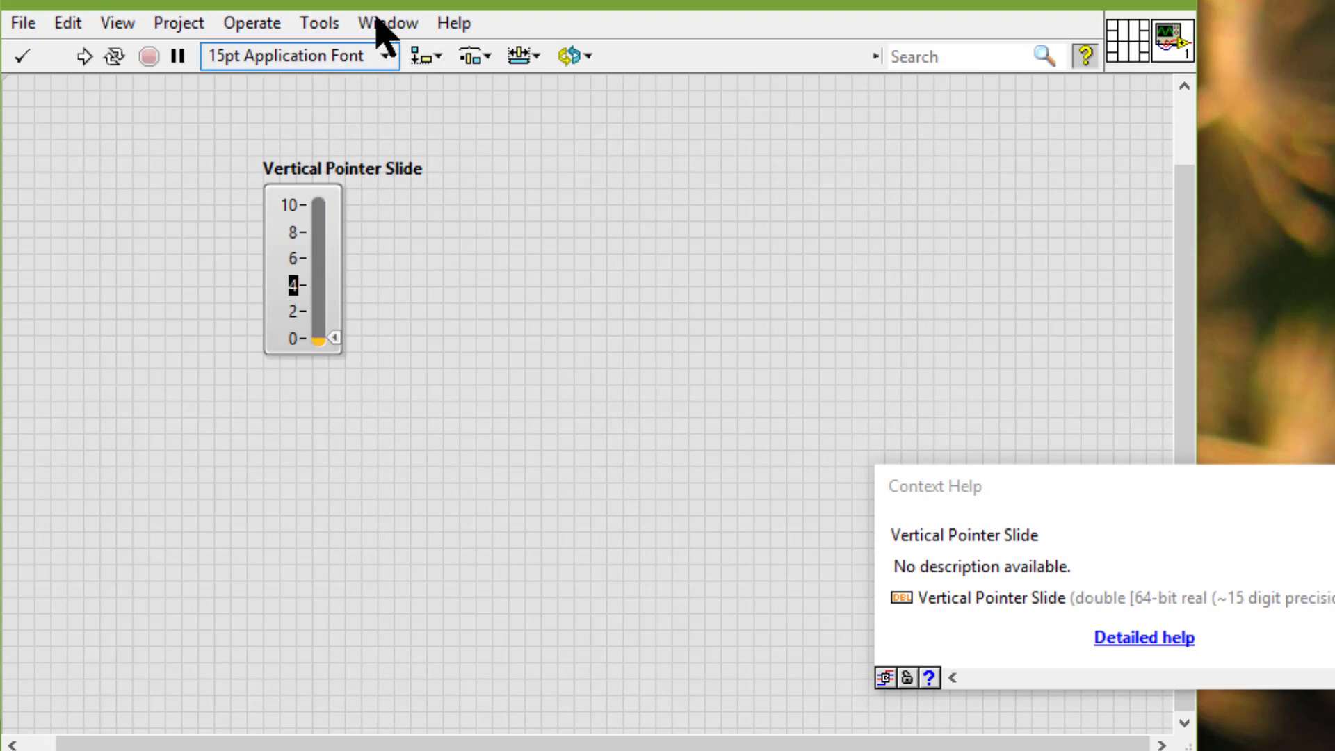
left_click(362, 59)
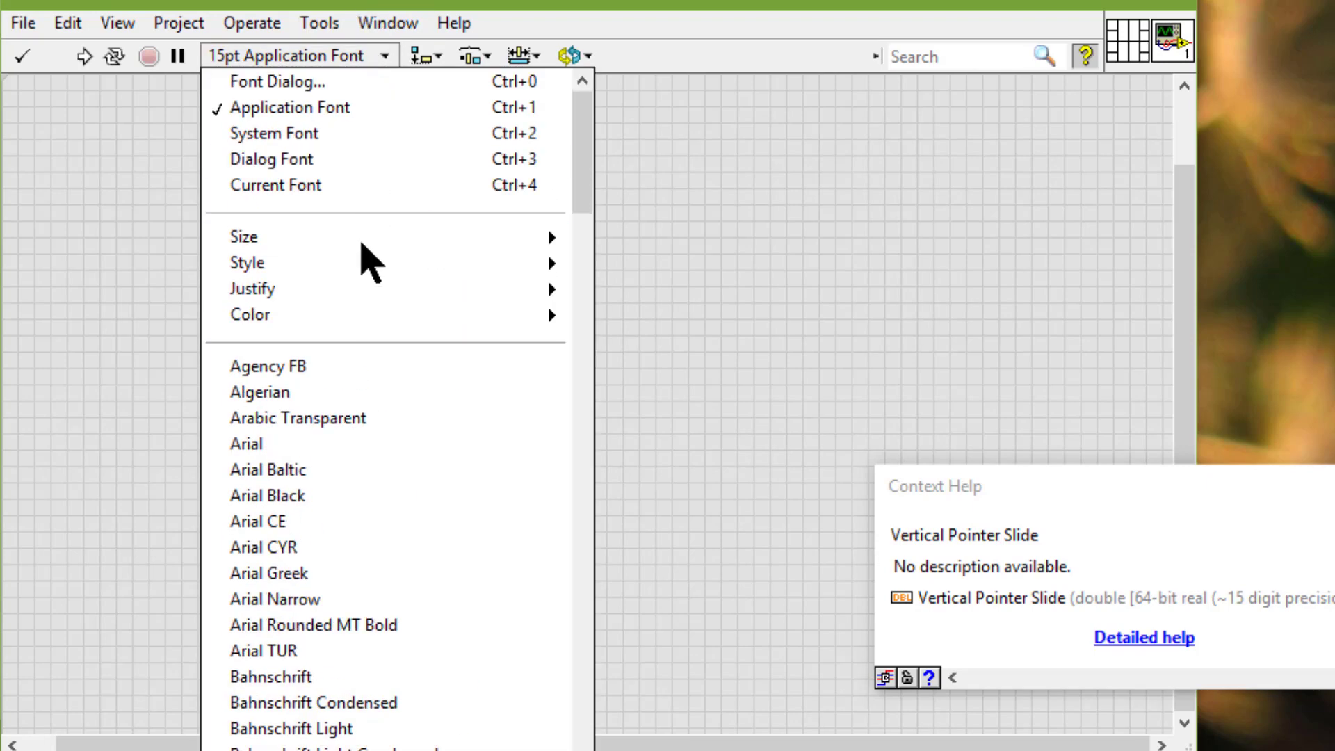
mouse_move(362, 264)
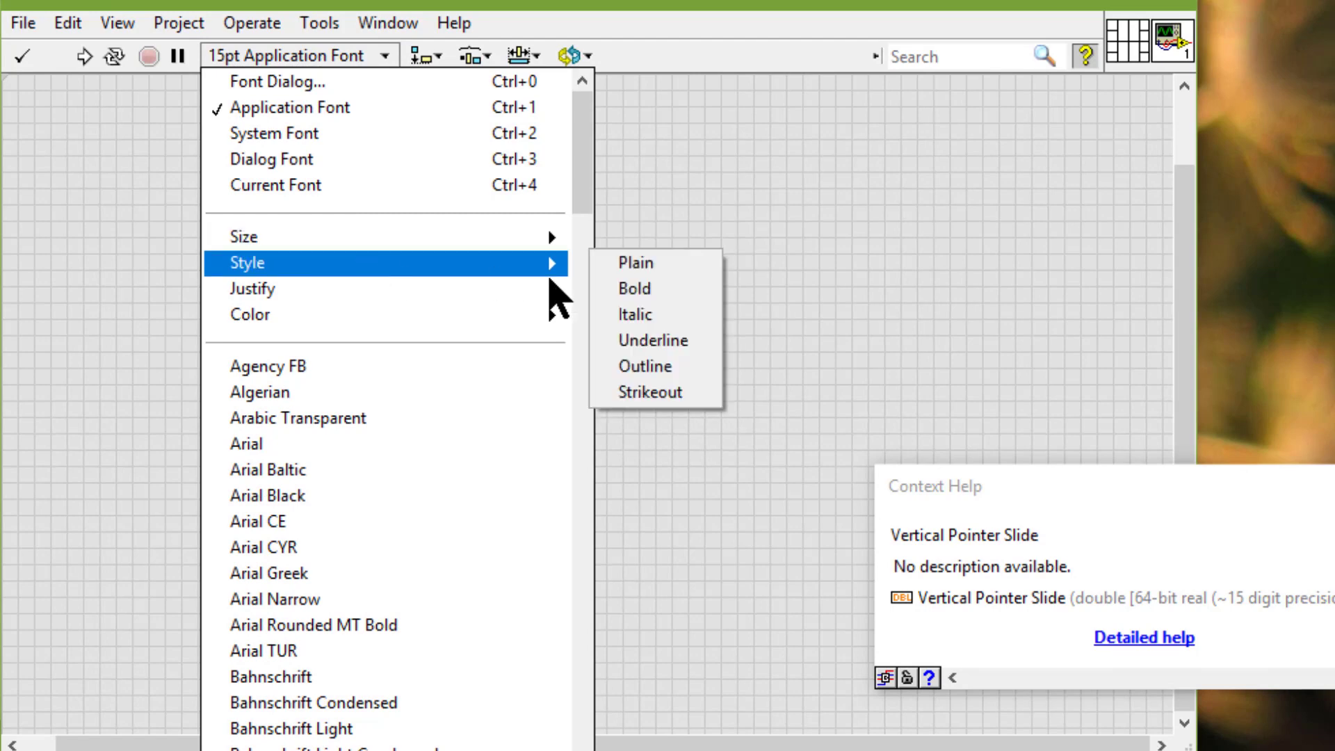
left_click(629, 289)
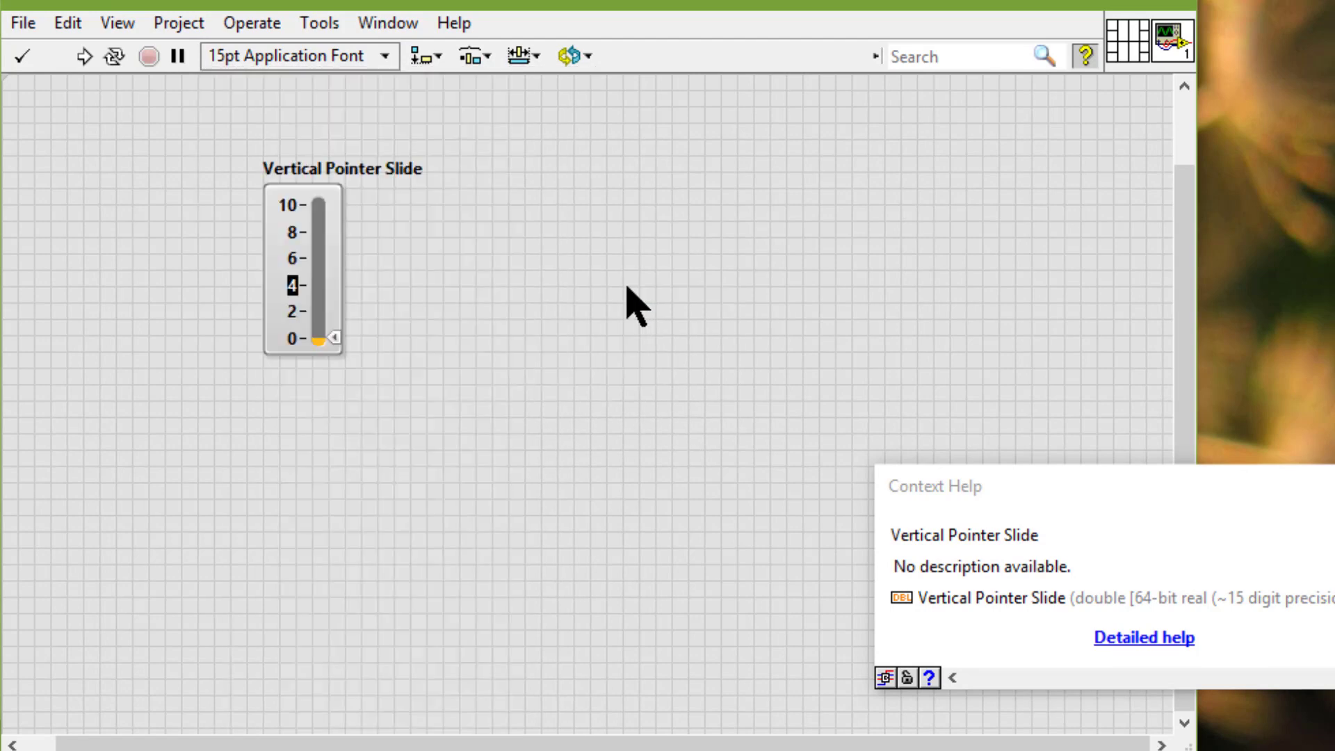